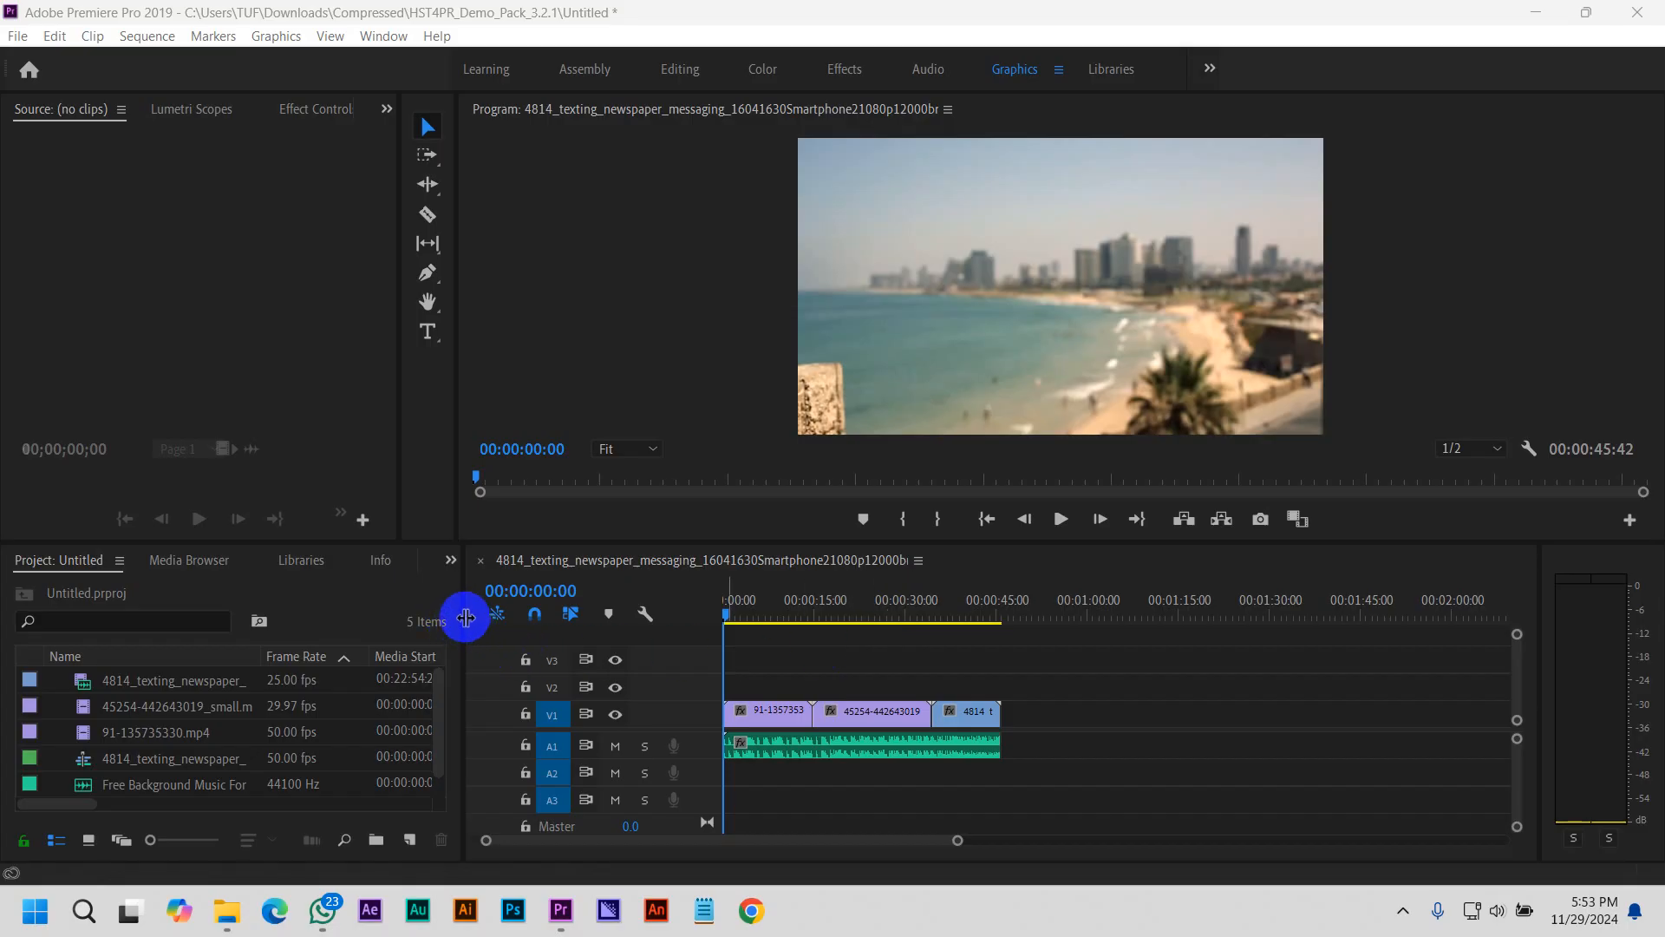
Resize the workspace panels to widen the timeline slightly and enlarge the Program monitor
{"action": "left_click_drag", "start_coordinate": [466, 617], "coordinate": [452, 617]}
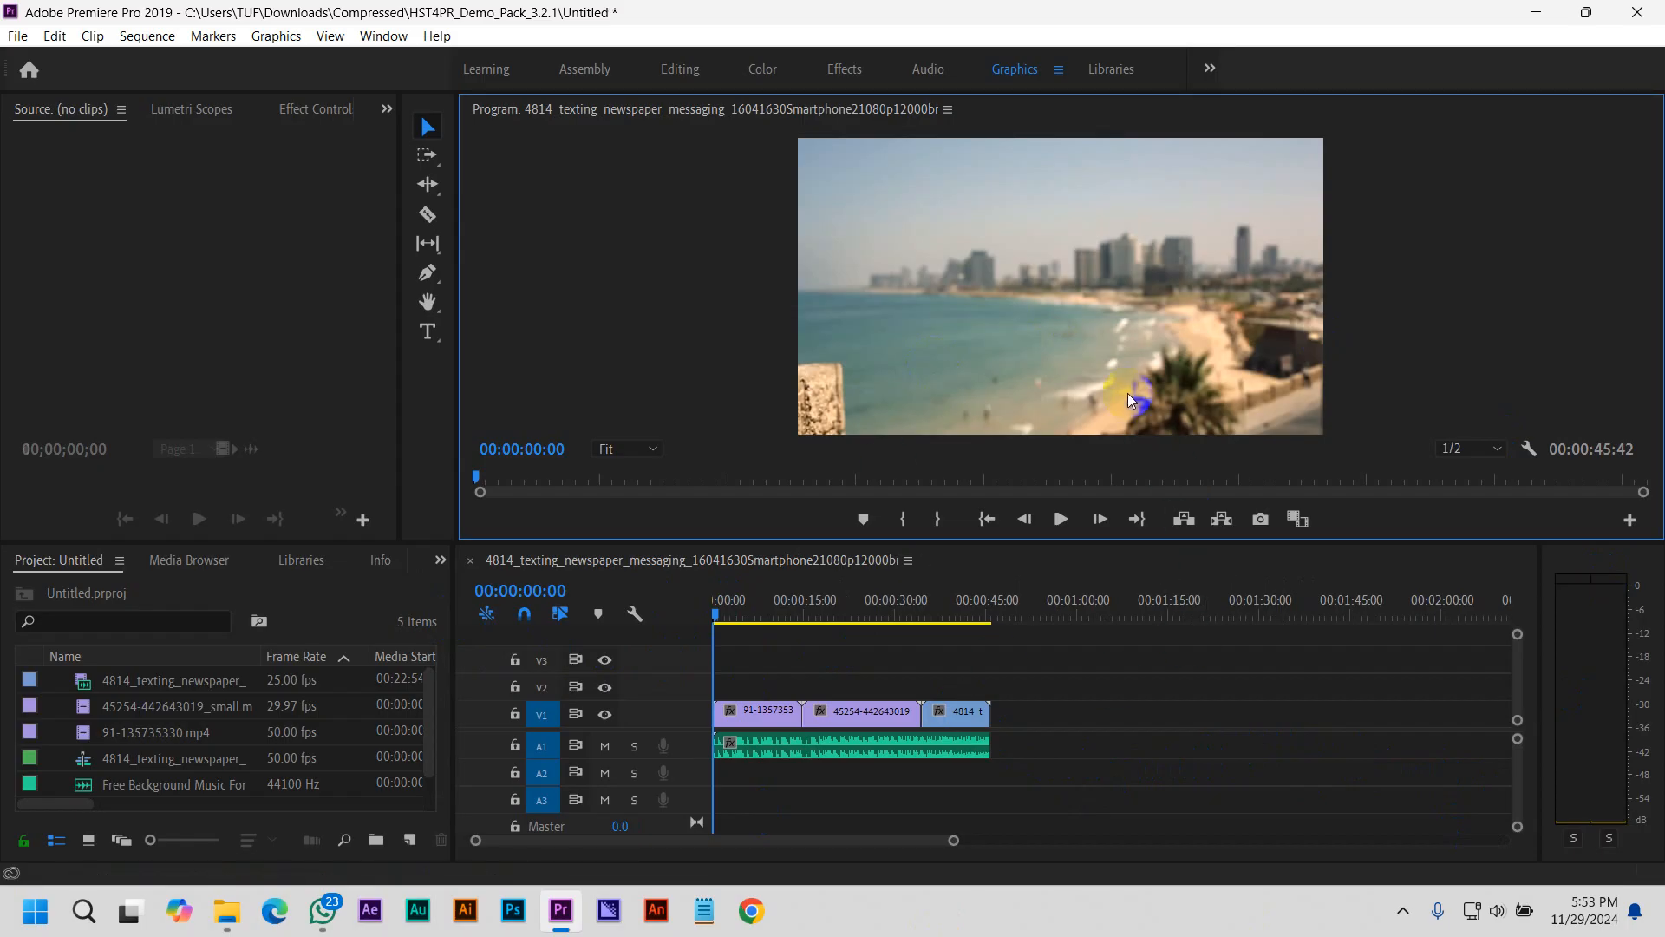
{"action": "left_click_drag", "start_coordinate": [457, 379], "coordinate": [369, 379]}
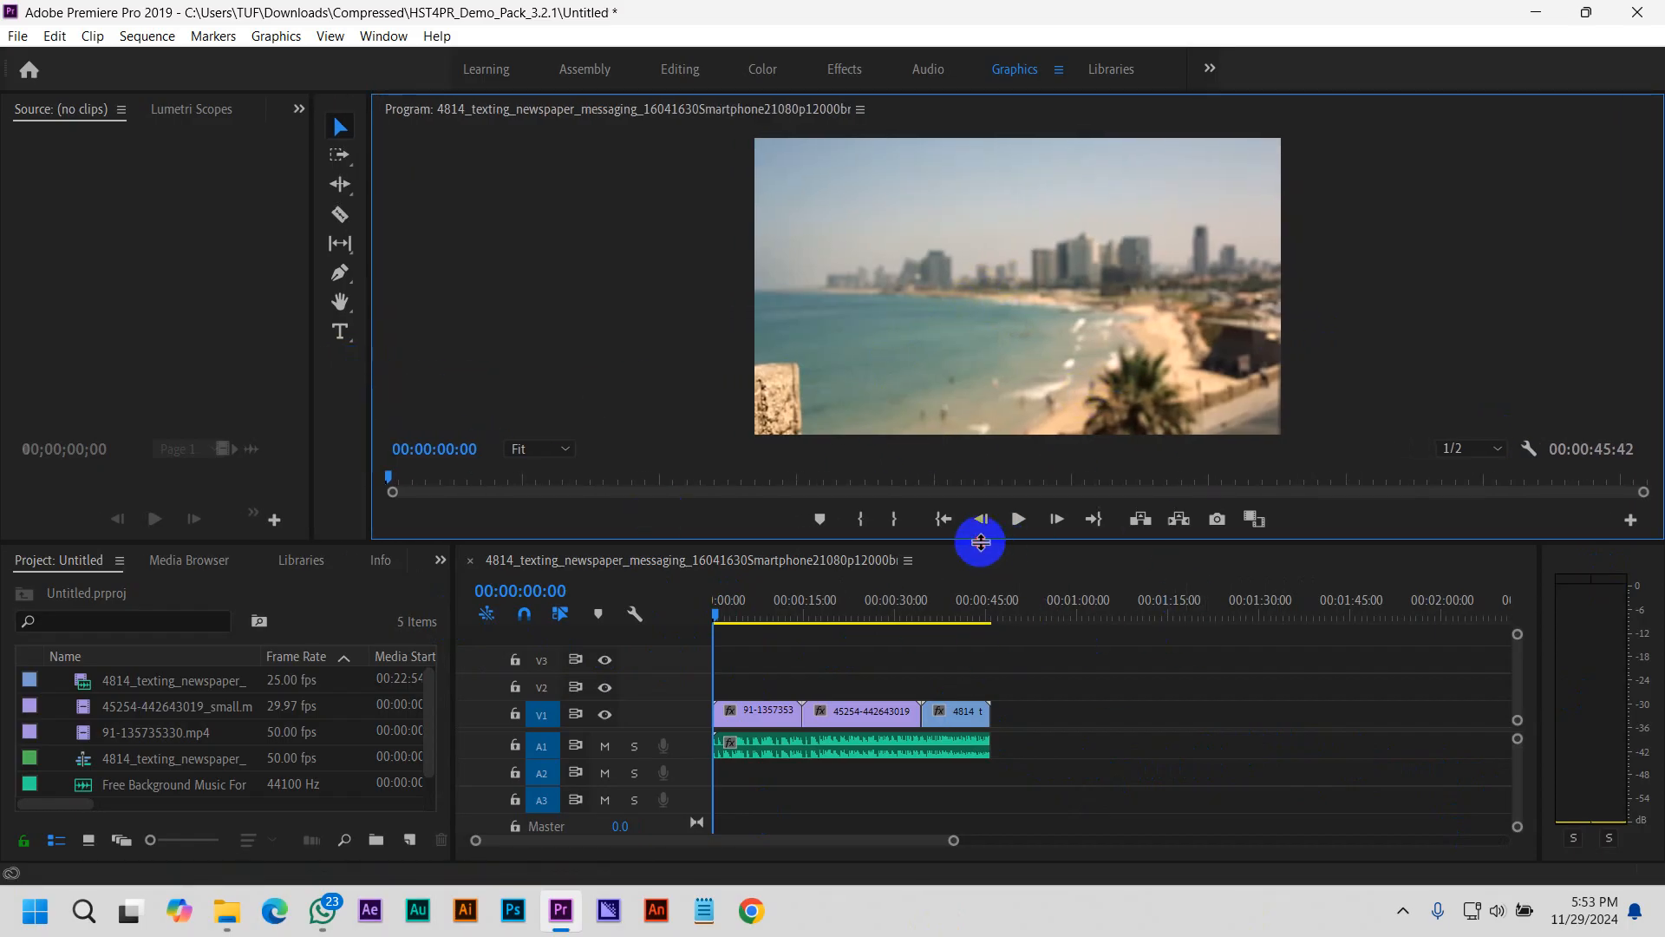
{"action": "left_click_drag", "start_coordinate": [977, 540], "coordinate": [881, 565]}
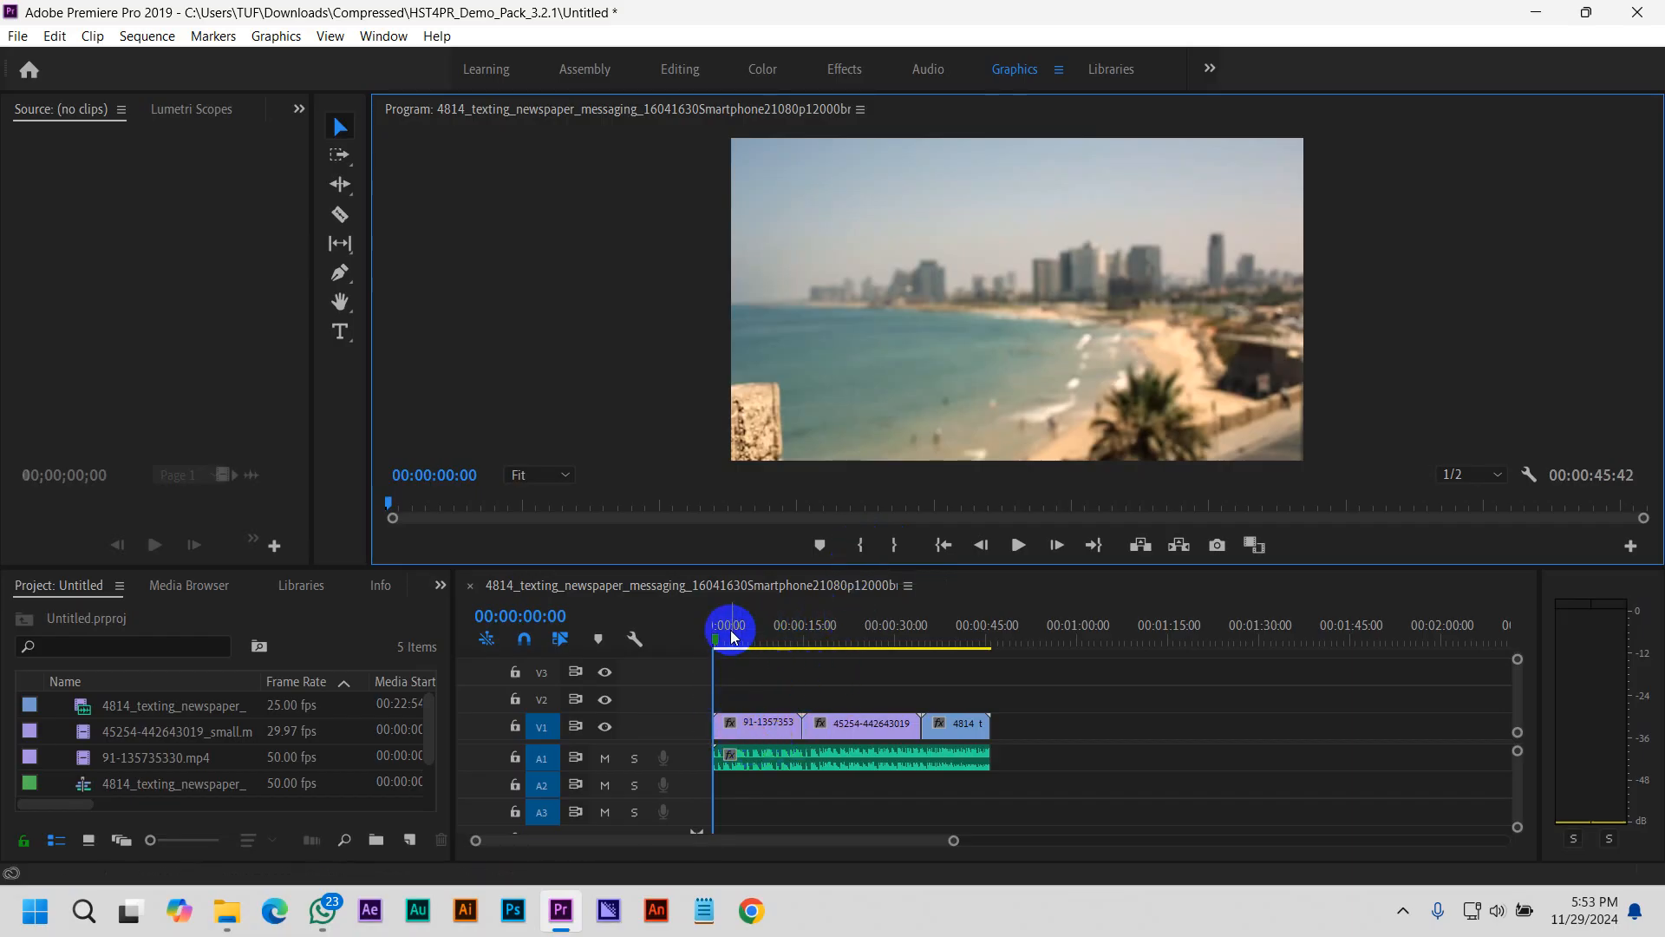
Mark the sequence's In point at 00:00:06:39 and its Out point at 00:00:31:37
{"action": "left_click_drag", "start_coordinate": [718, 635], "coordinate": [757, 649]}
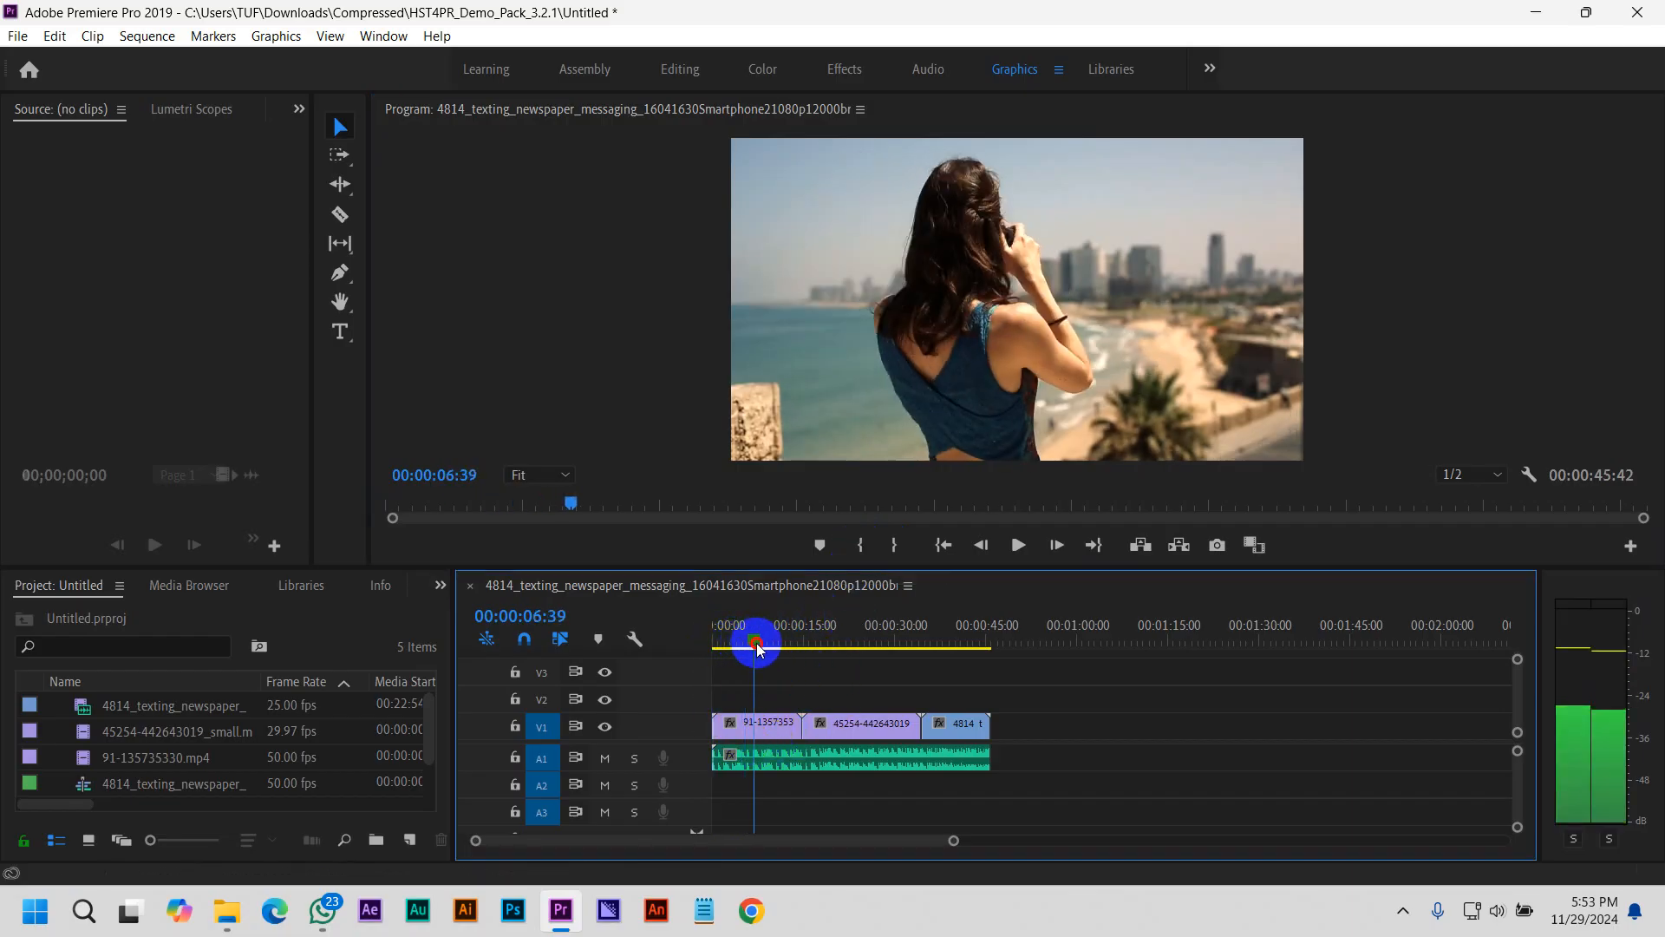
{"action": "left_click", "coordinate": [857, 547]}
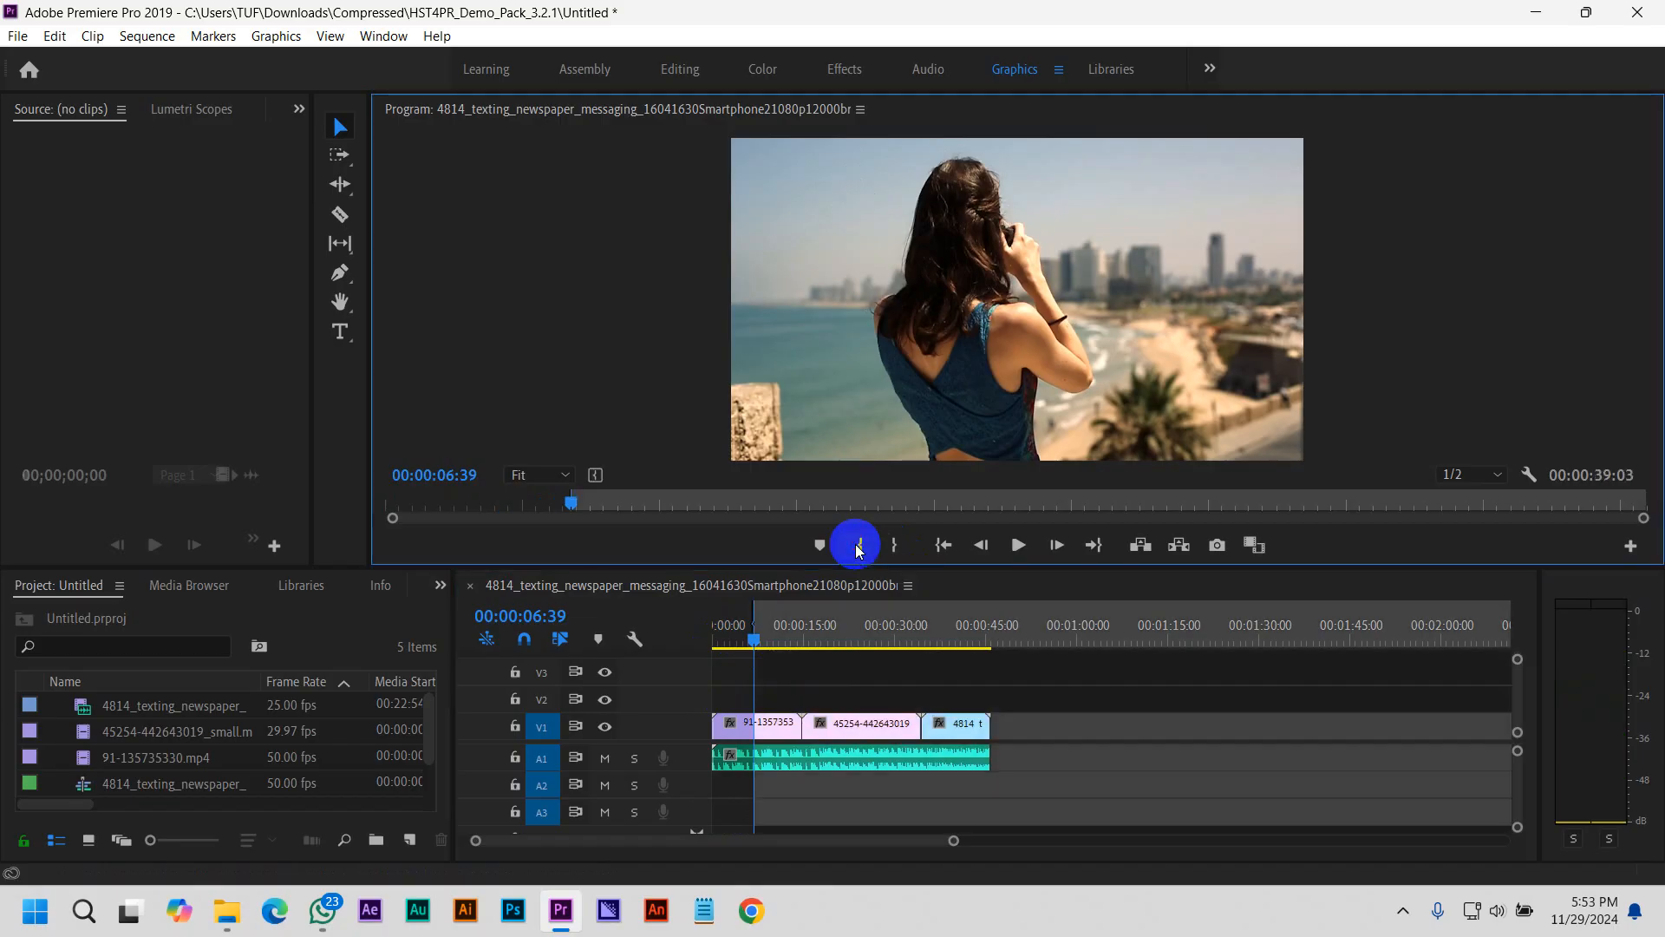
{"action": "left_click_drag", "start_coordinate": [755, 637], "coordinate": [905, 666]}
{"action": "left_click", "coordinate": [884, 590]}
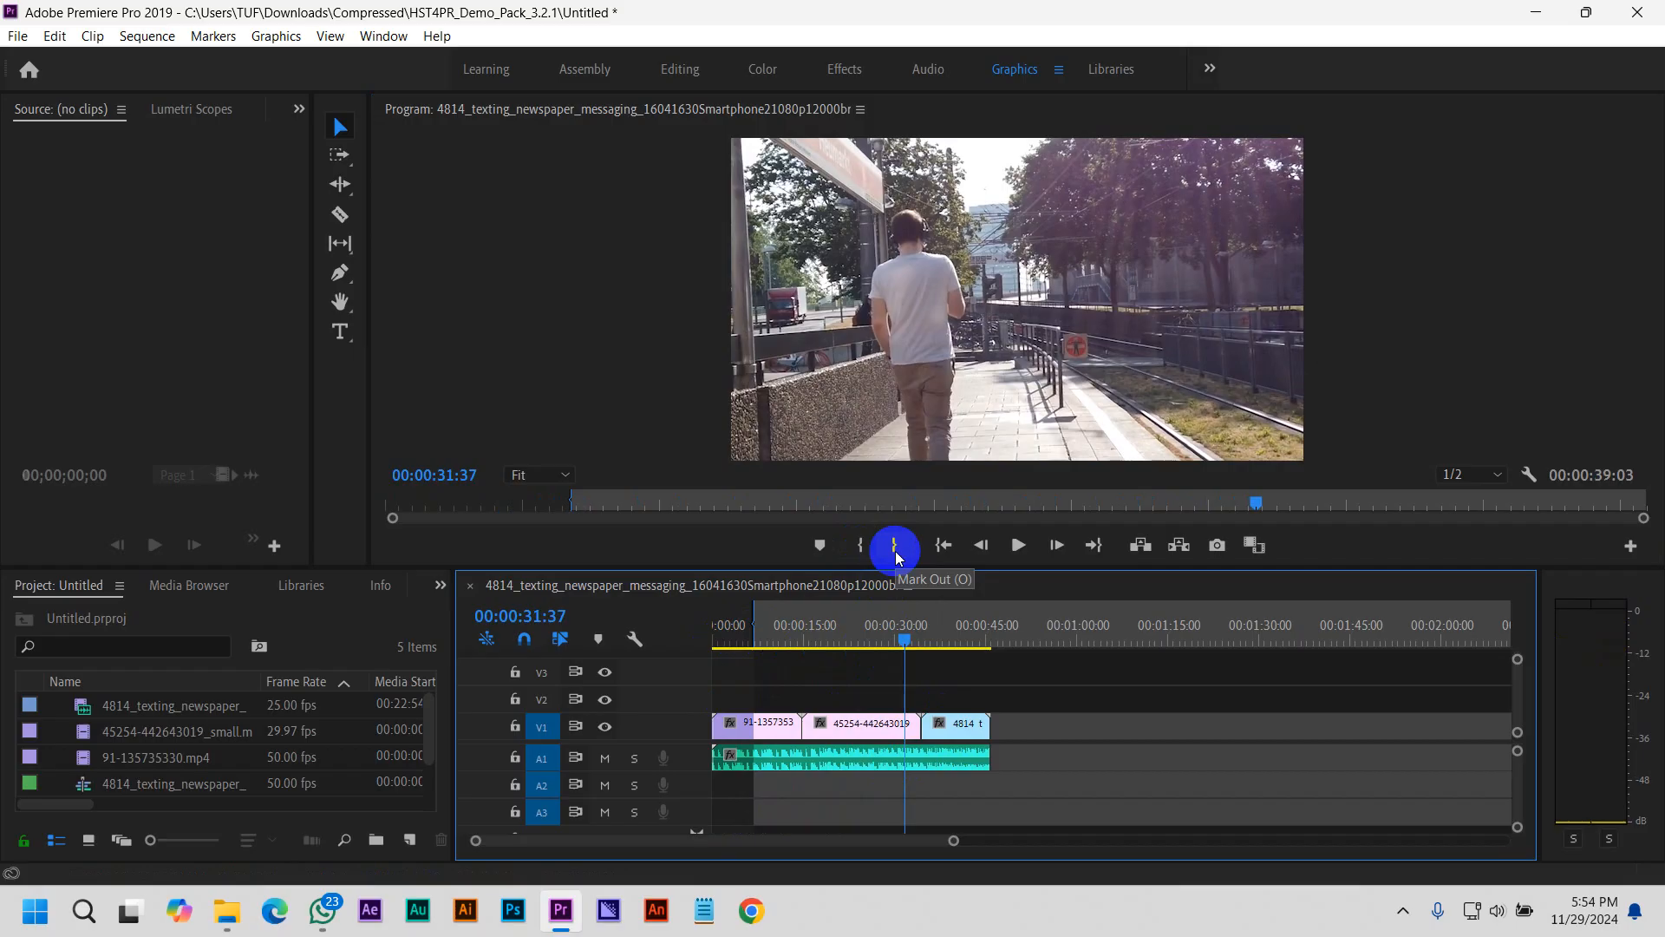
{"action": "left_click", "coordinate": [896, 550]}
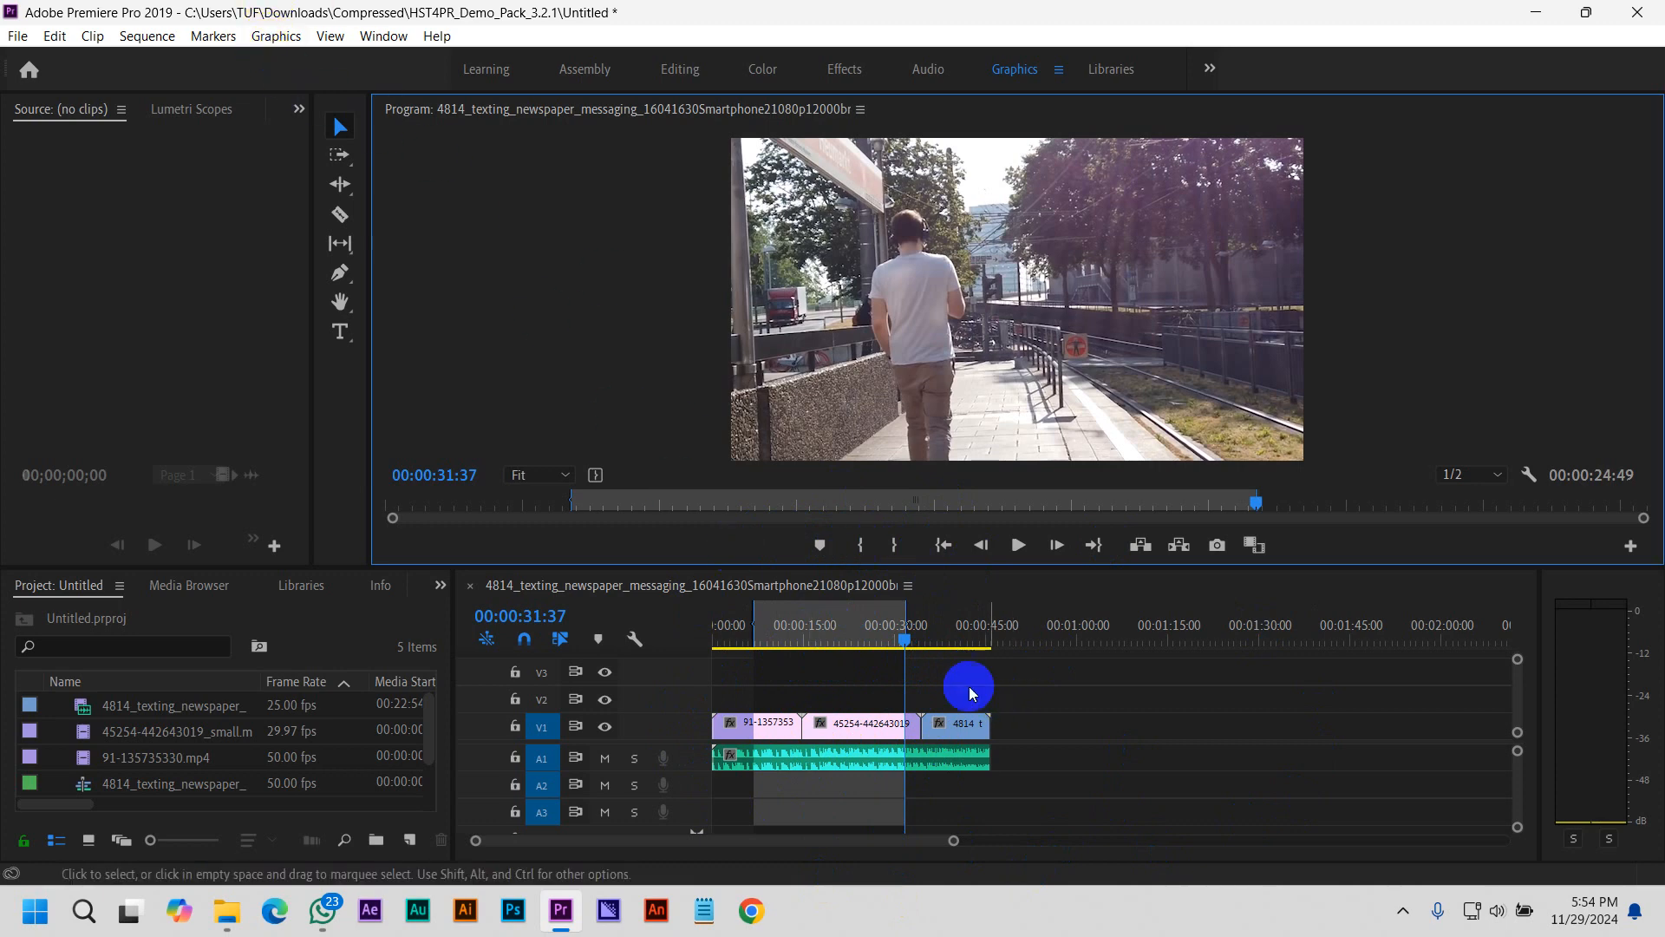
Open the media export settings for the marked range and move the dialog clear of the timeline
{"action": "left_click", "coordinate": [54, 43]}
{"action": "left_click", "coordinate": [53, 39]}
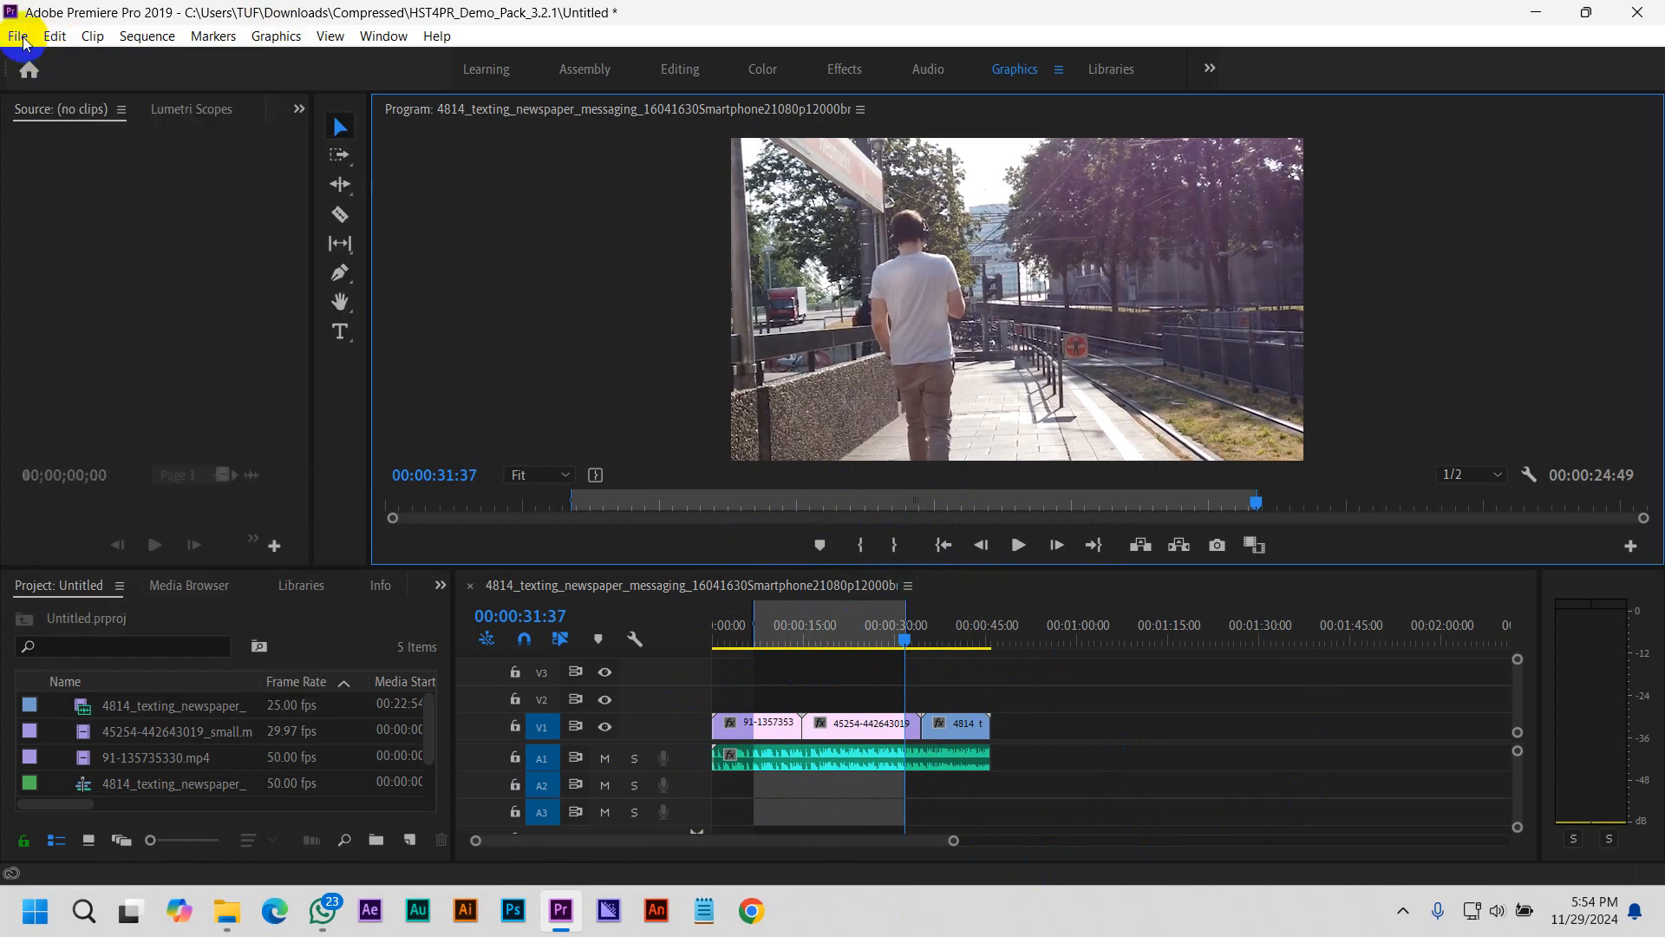
{"action": "left_click", "coordinate": [22, 39]}
{"action": "left_click", "coordinate": [22, 41]}
{"action": "left_click", "coordinate": [22, 40]}
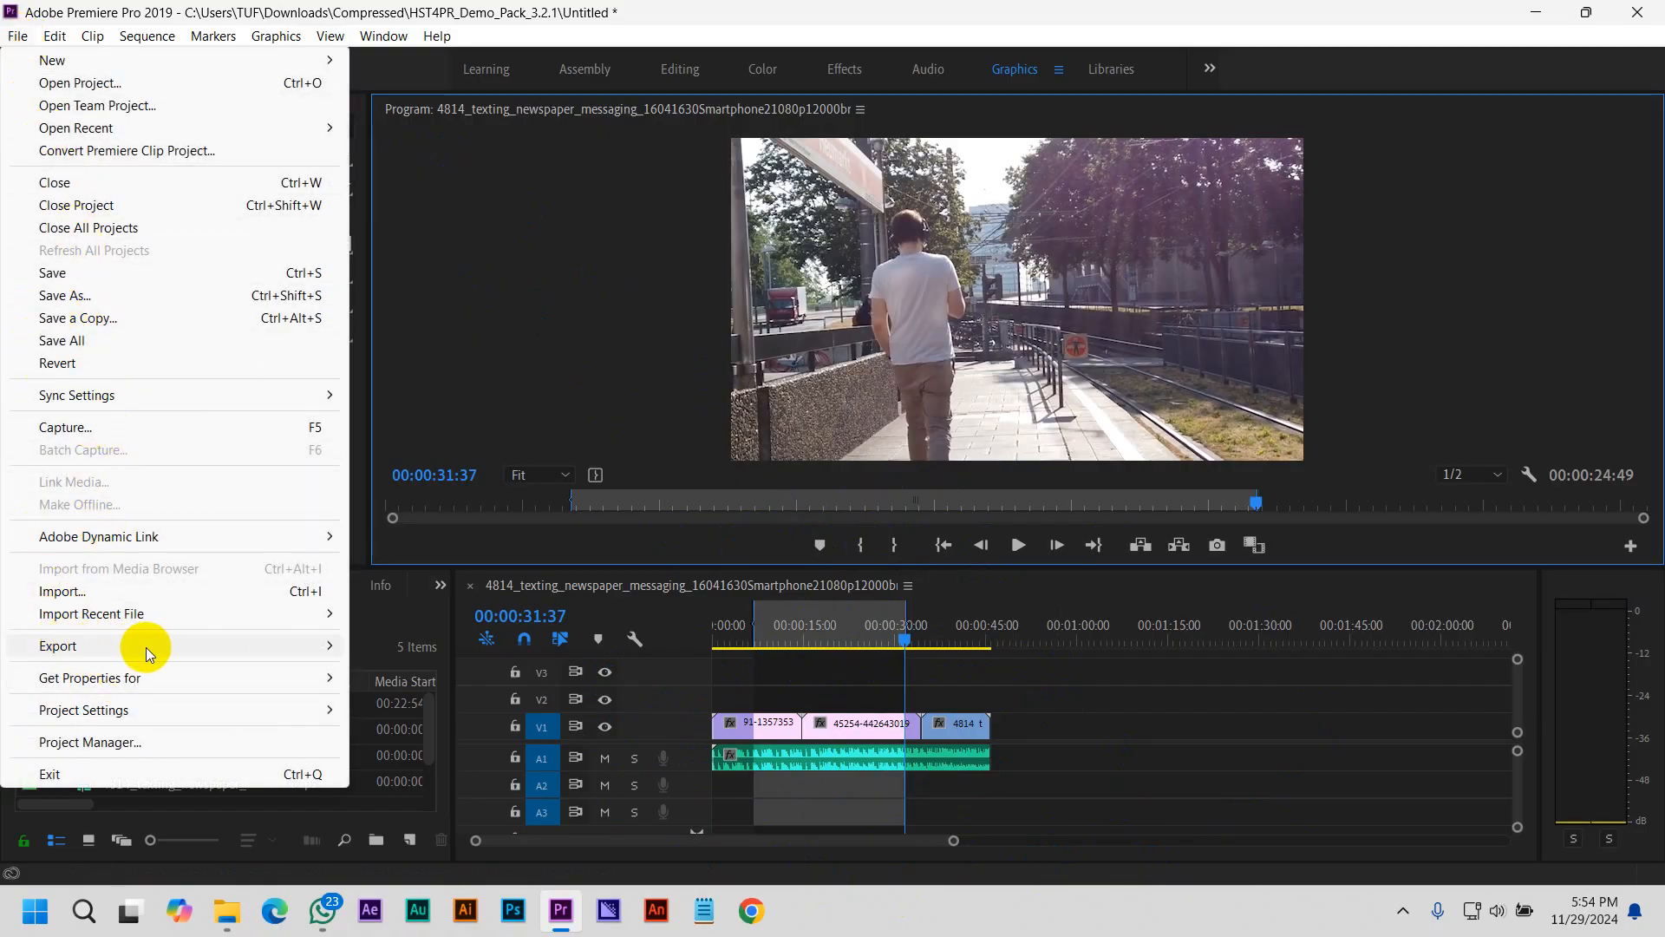
{"action": "mouse_move", "coordinate": [158, 648]}
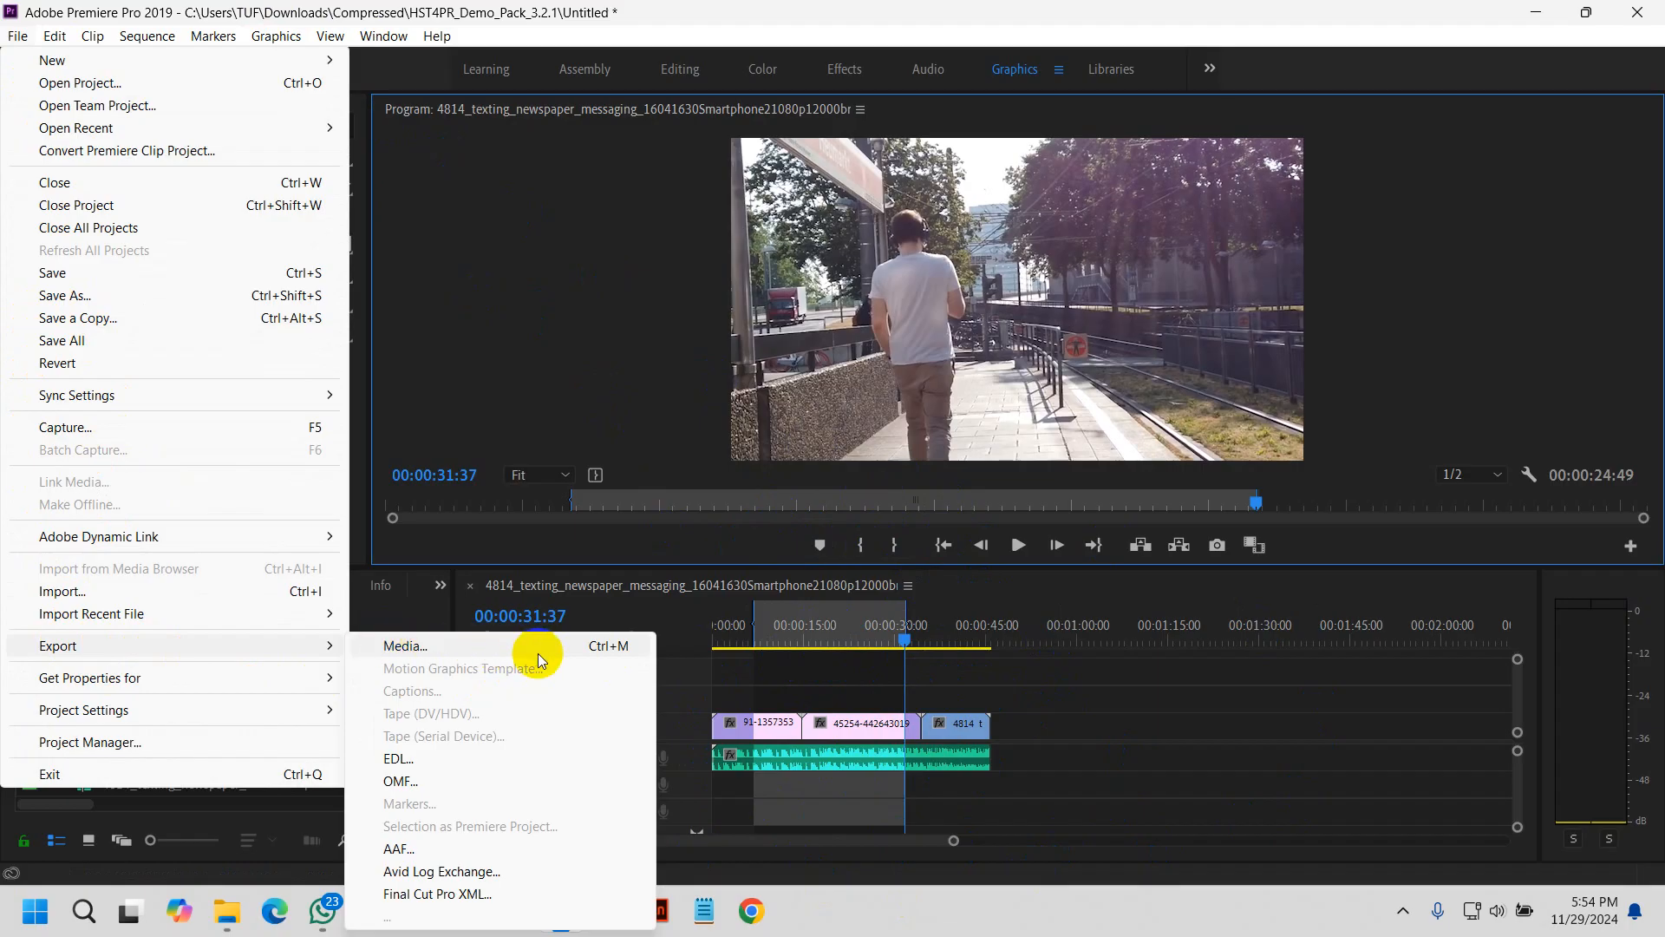
{"action": "left_click", "coordinate": [616, 646]}
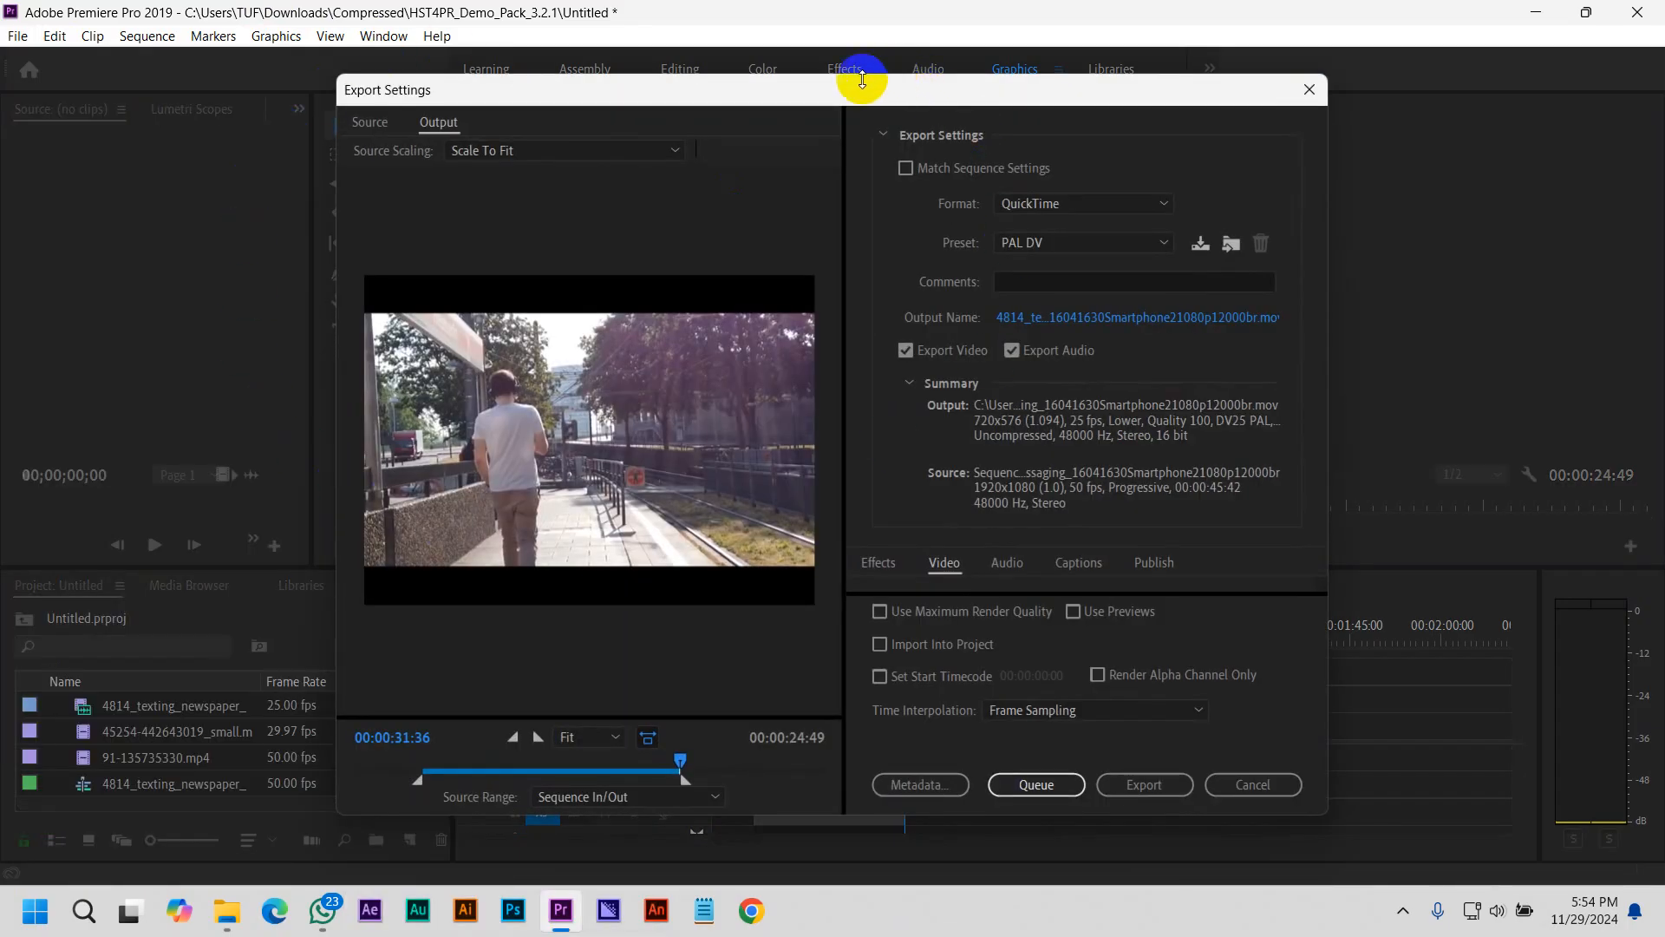
{"action": "left_click_drag", "start_coordinate": [830, 97], "coordinate": [662, 35]}
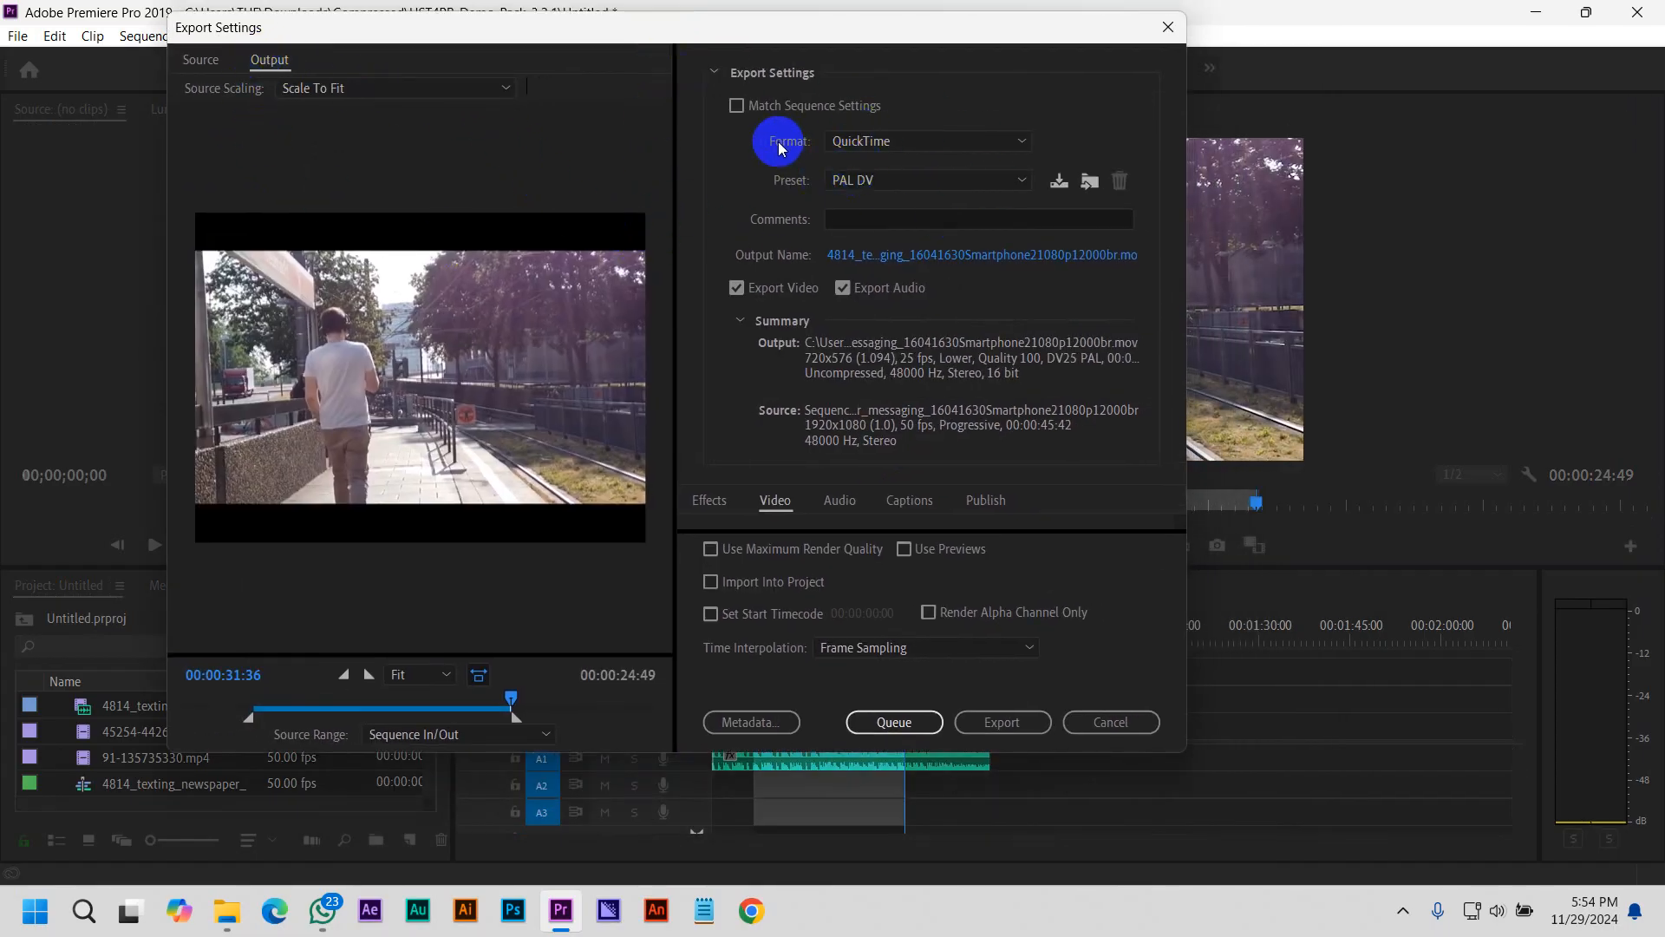
Set the export format to H.264 with both video and audio export enabled
{"action": "left_click", "coordinate": [851, 142]}
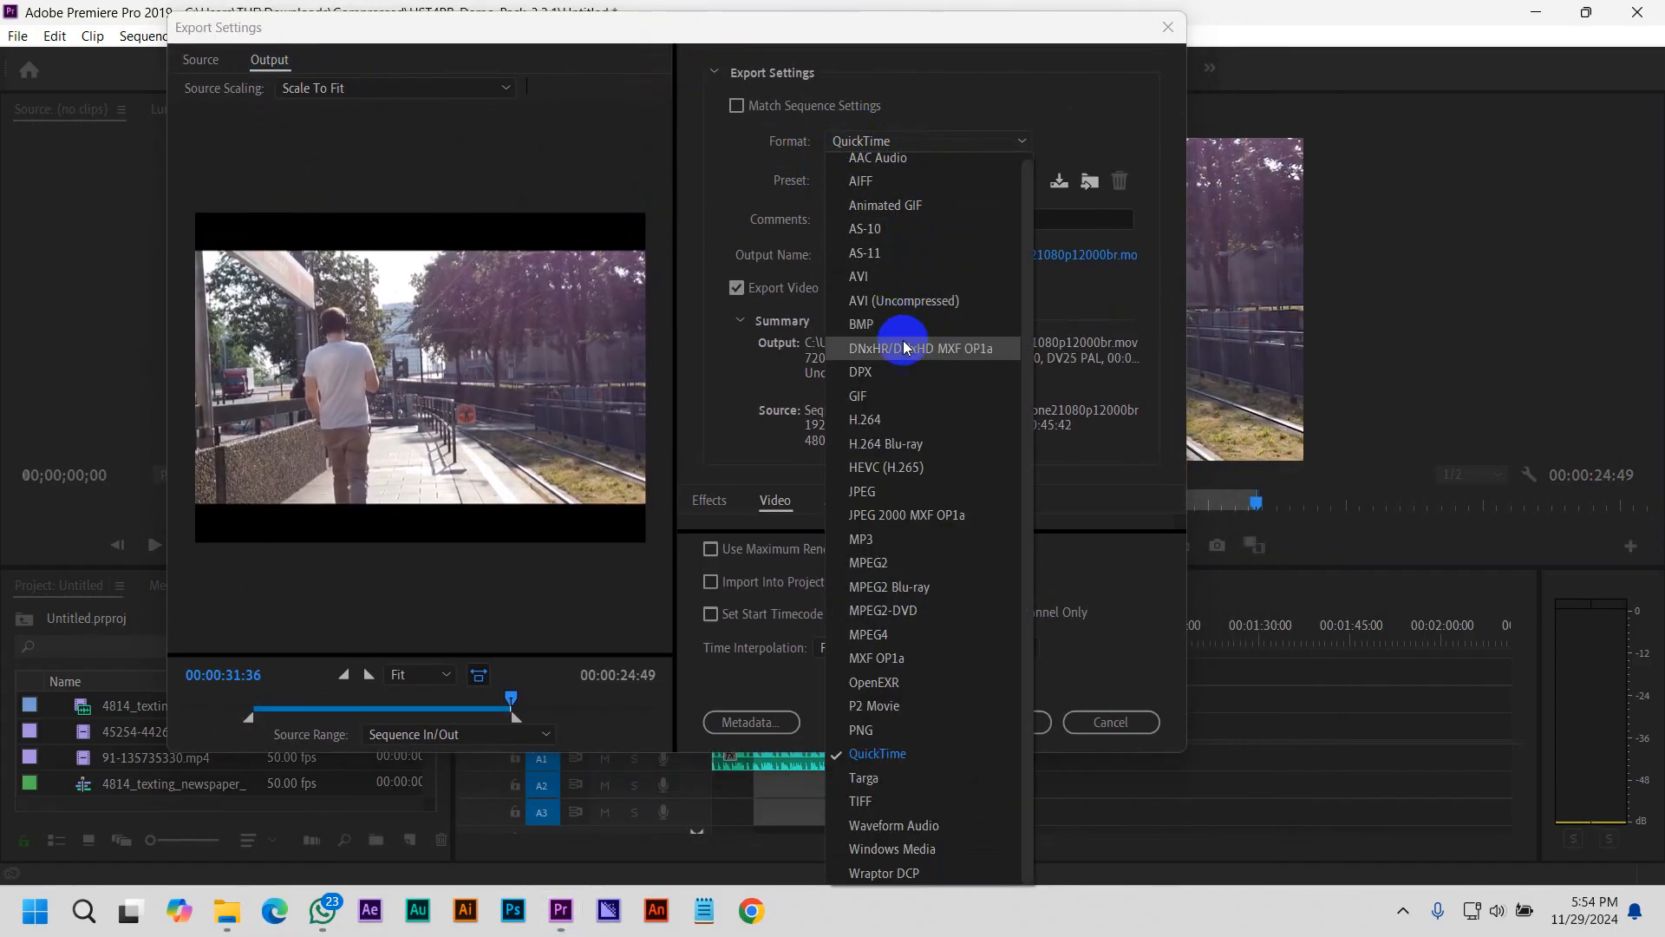
{"action": "left_click", "coordinate": [902, 418]}
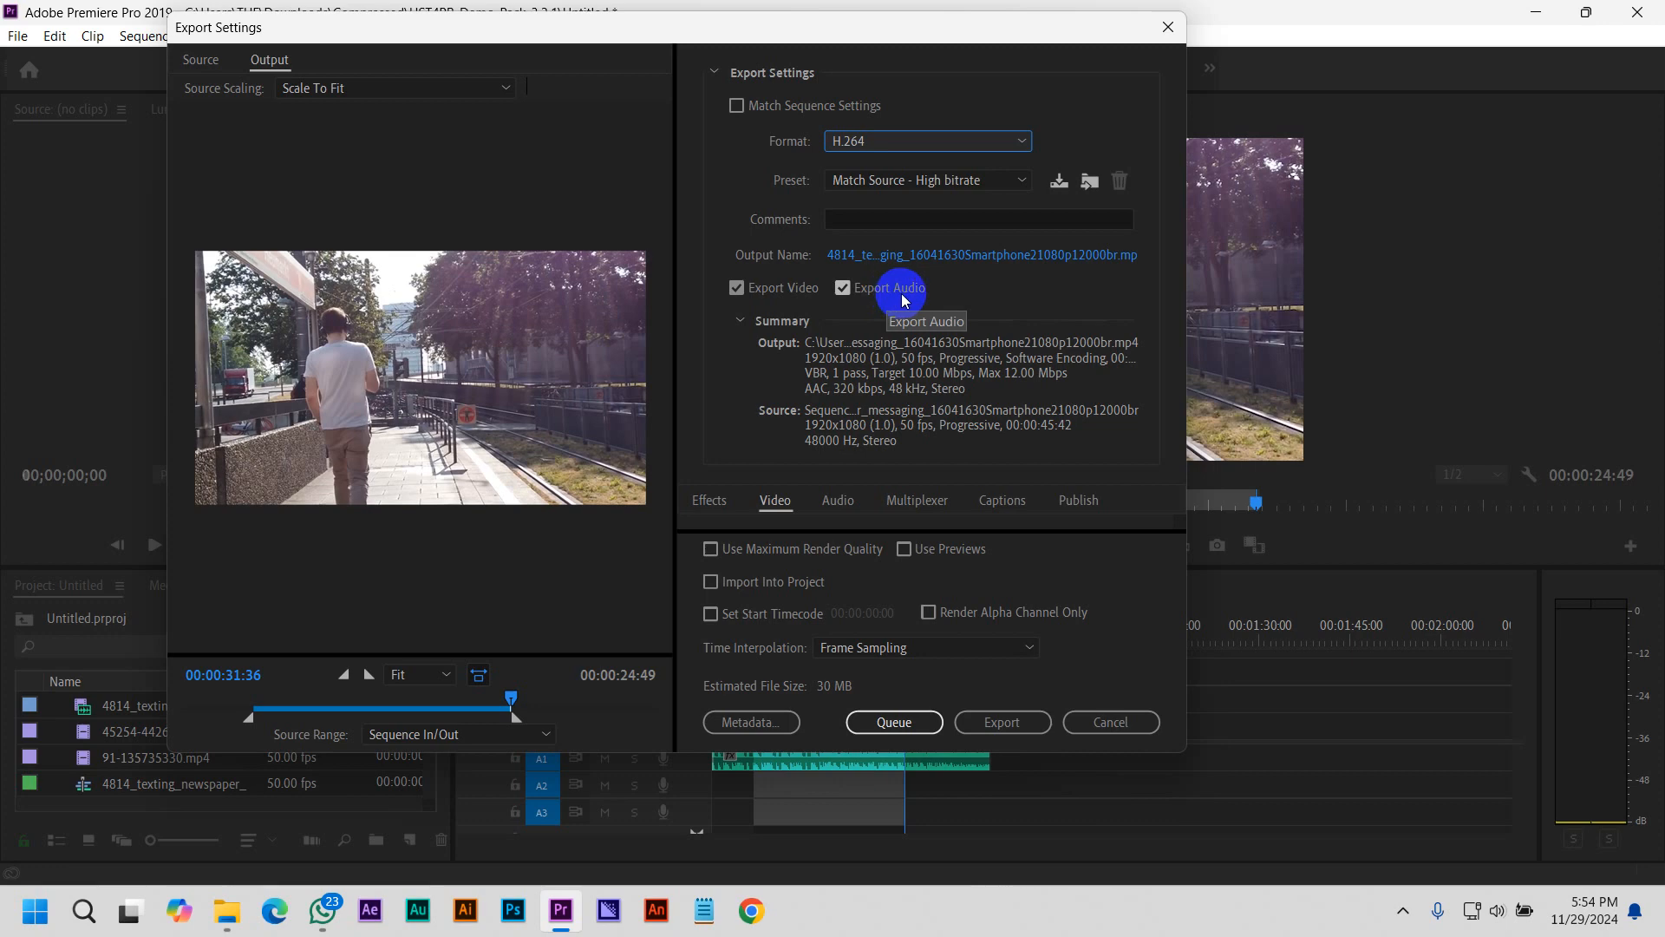
{"action": "left_click", "coordinate": [738, 289]}
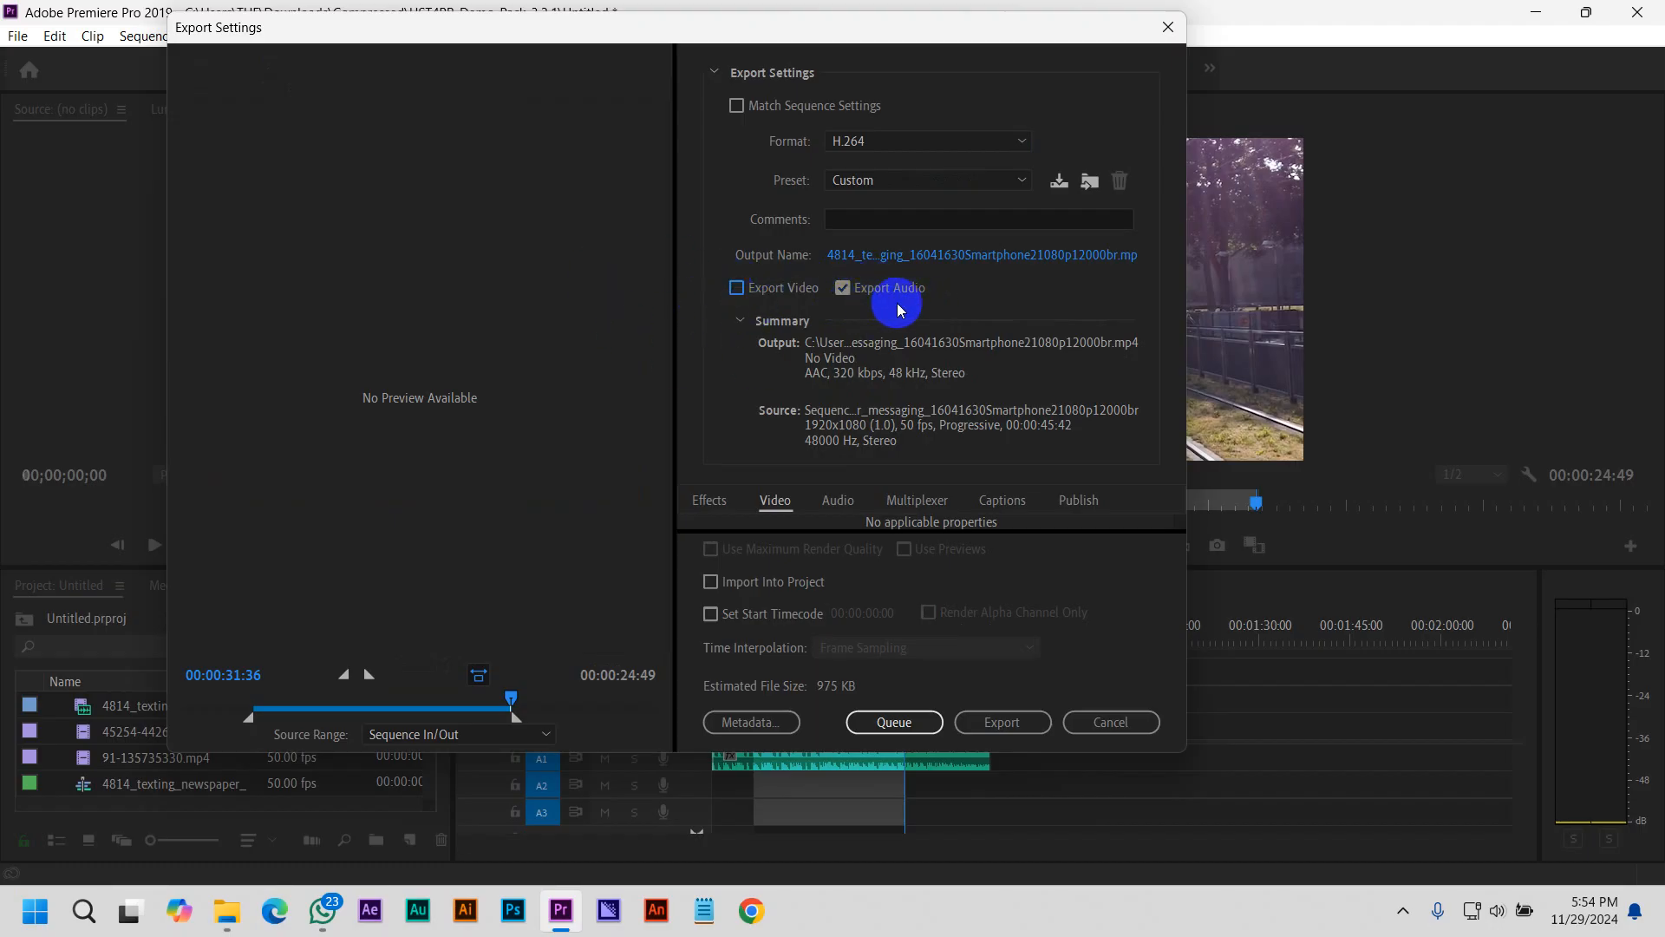
{"action": "left_click", "coordinate": [738, 288]}
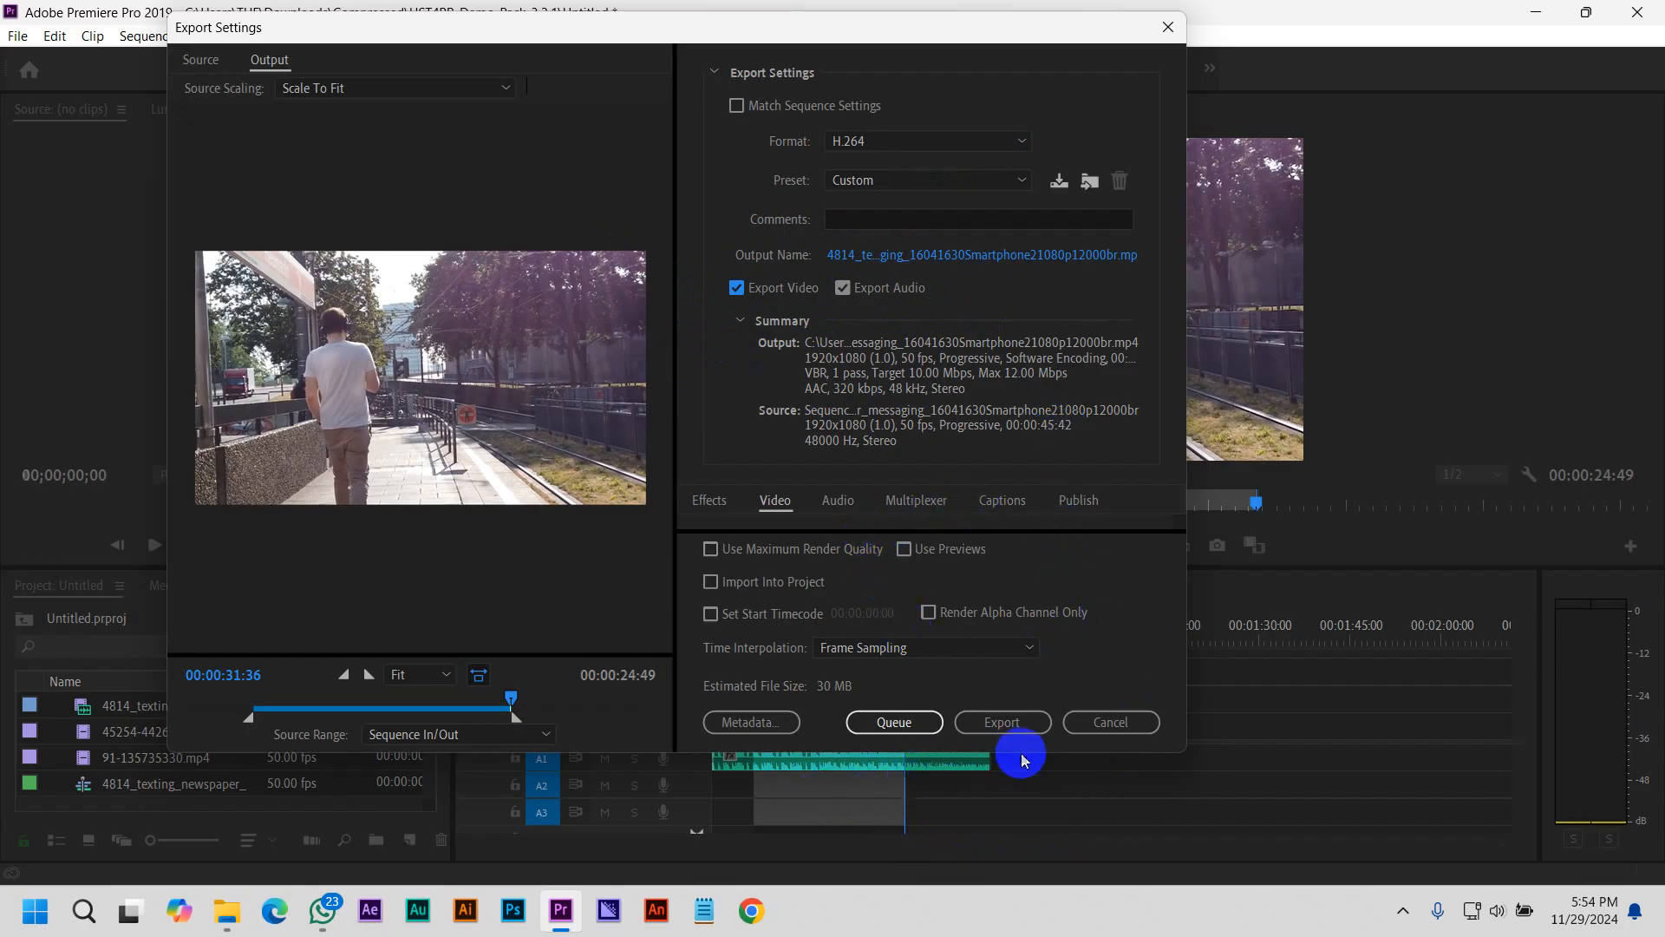
Export the marked range immediately with the current settings
{"action": "left_click", "coordinate": [910, 727]}
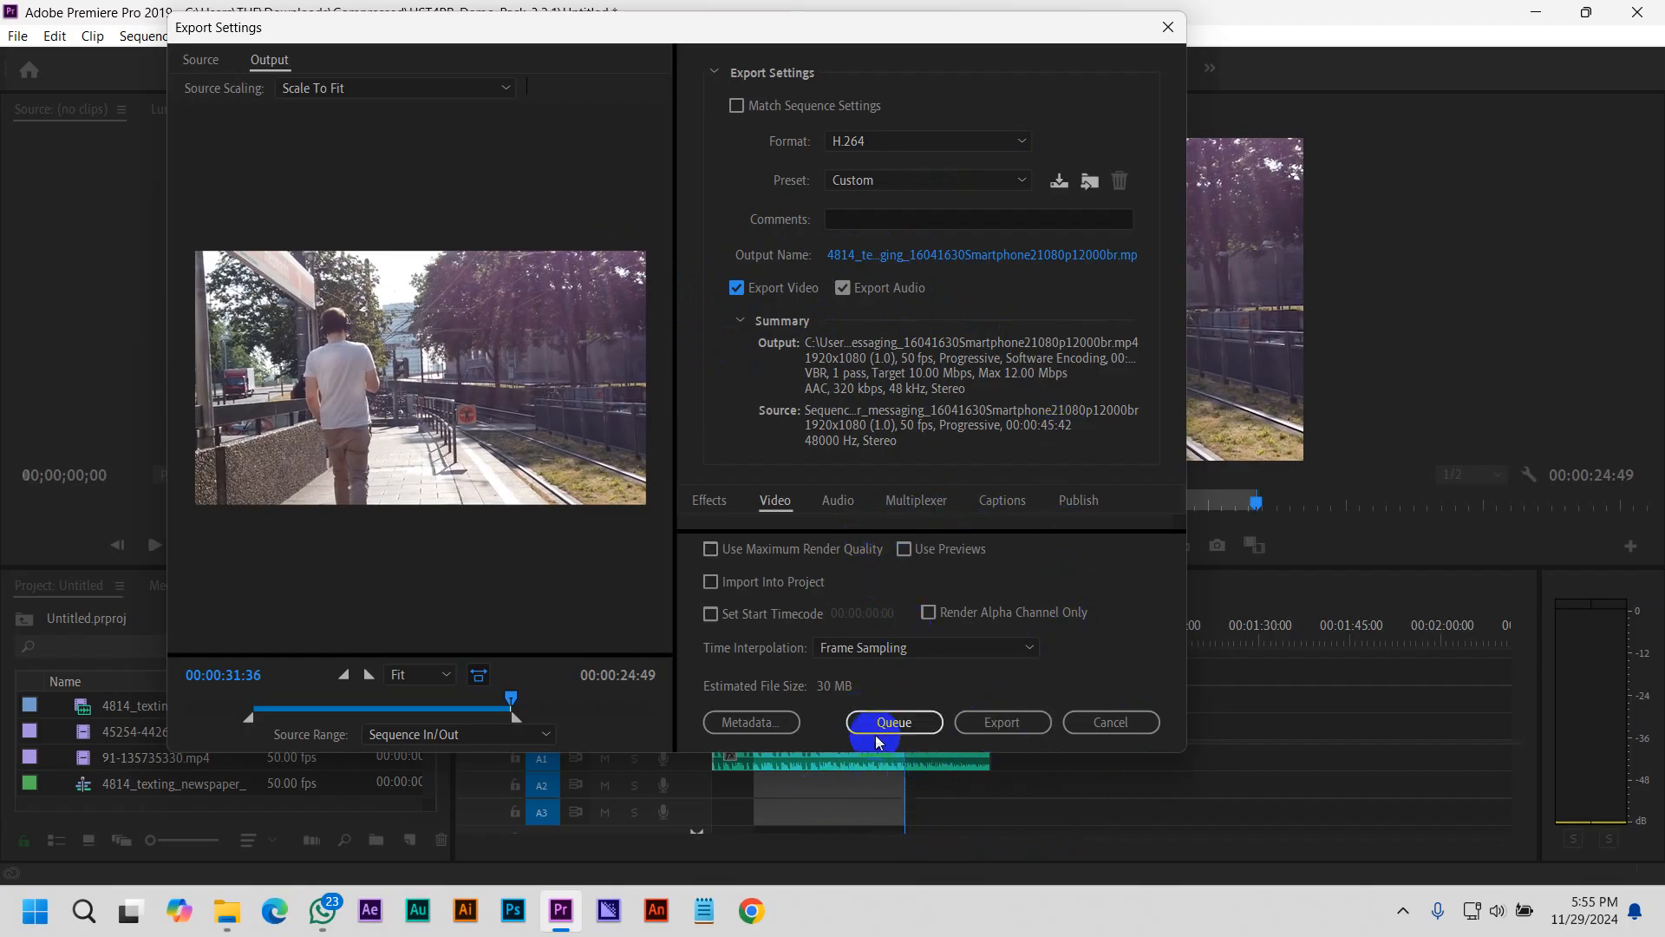
{"action": "left_click", "coordinate": [1019, 732]}
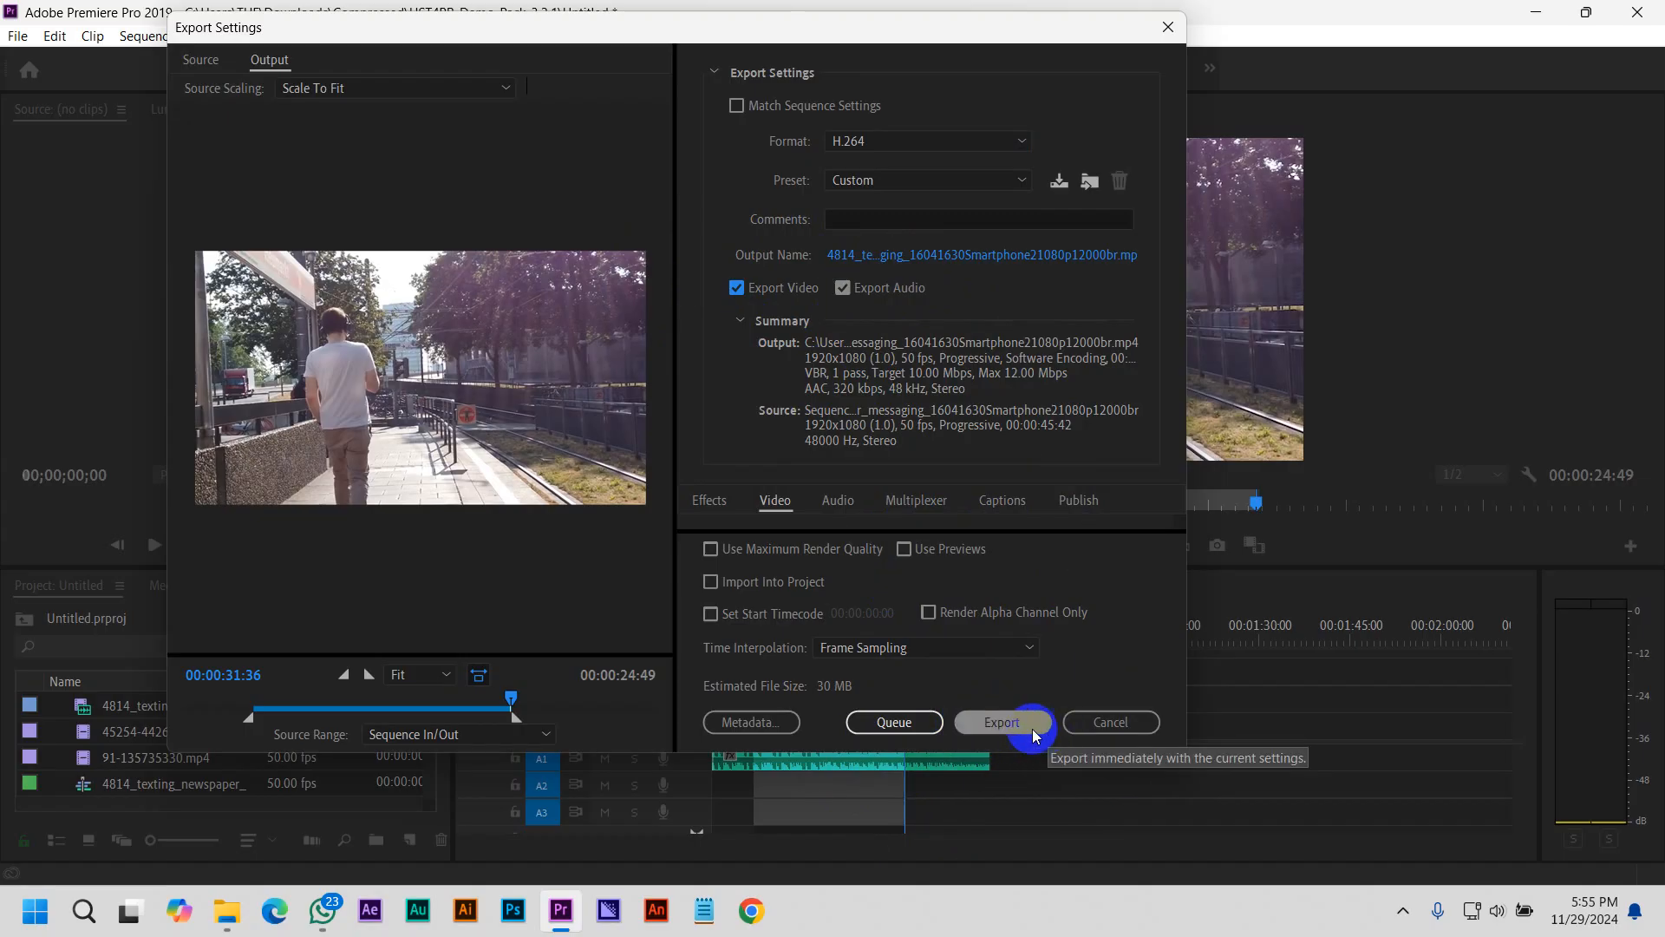
{"action": "left_click", "coordinate": [941, 727]}
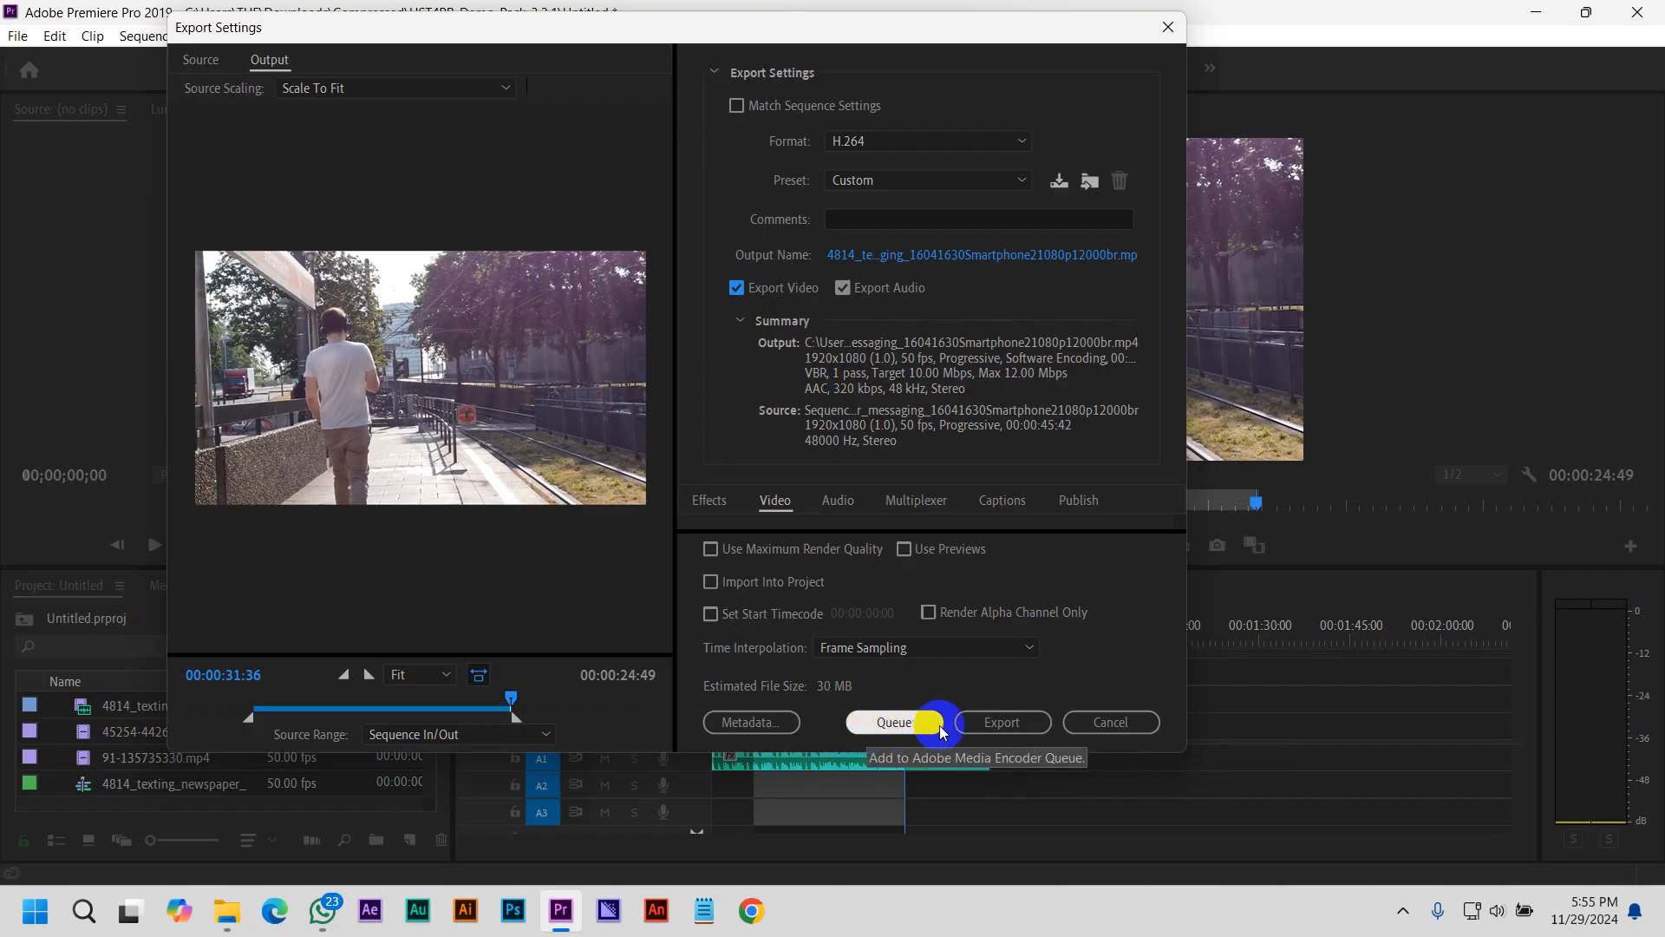
{"action": "left_click", "coordinate": [1000, 725]}
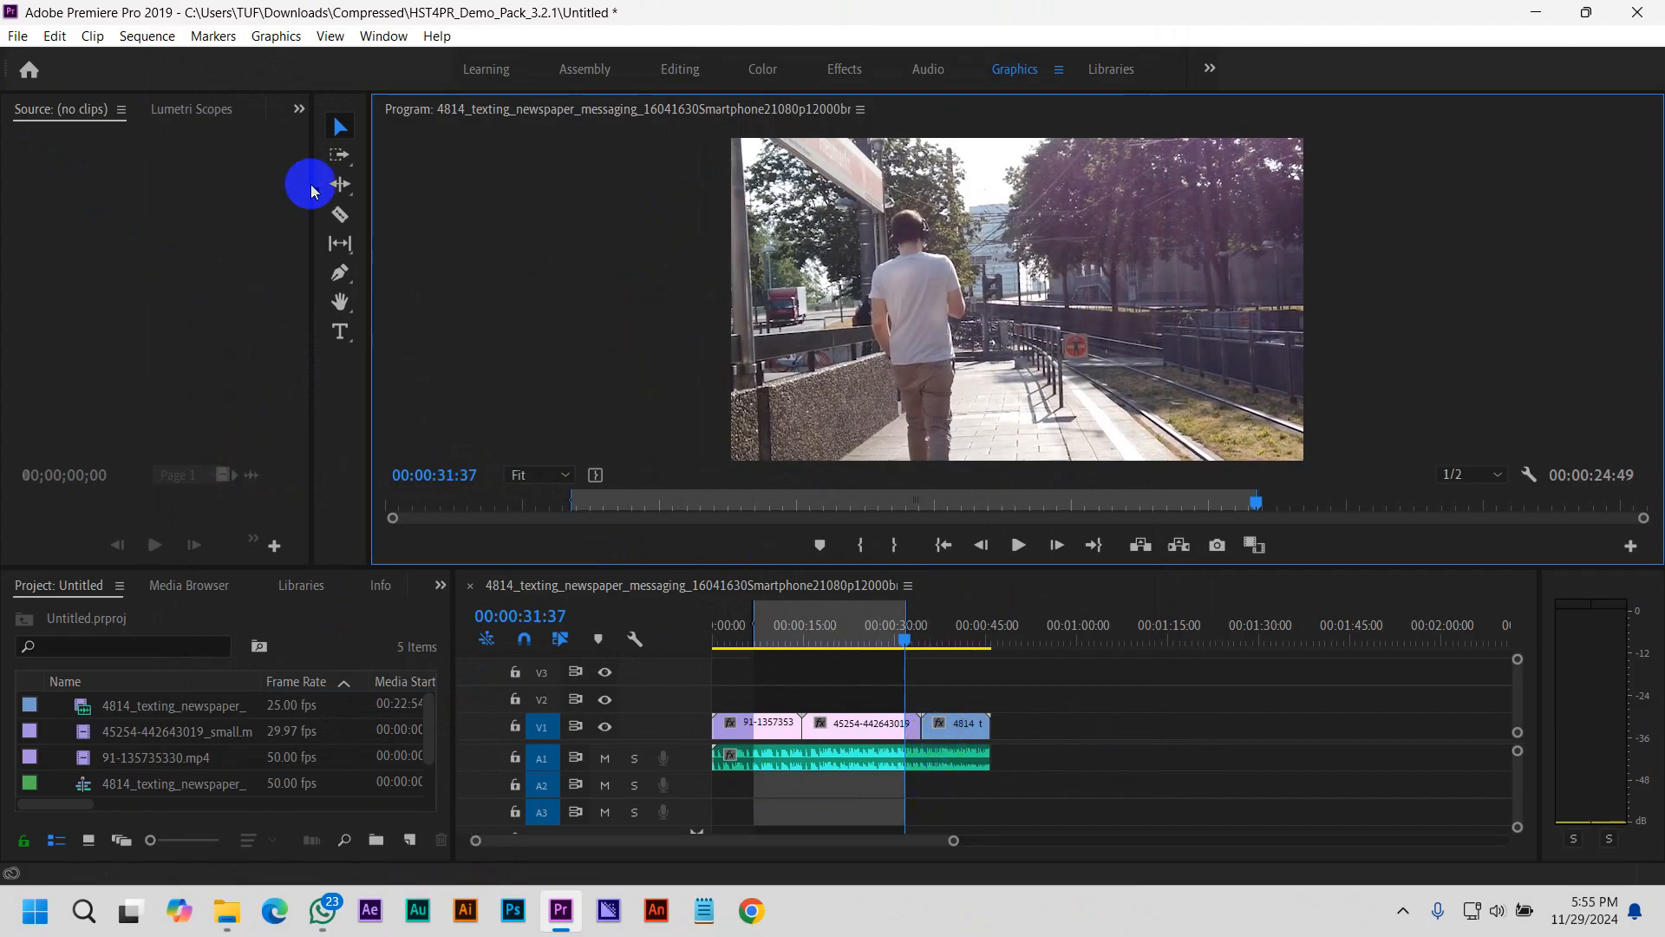
Check the Downloads folder in File Explorer and return to Premiere Pro
{"action": "left_click", "coordinate": [227, 911]}
{"action": "left_click", "coordinate": [99, 345]}
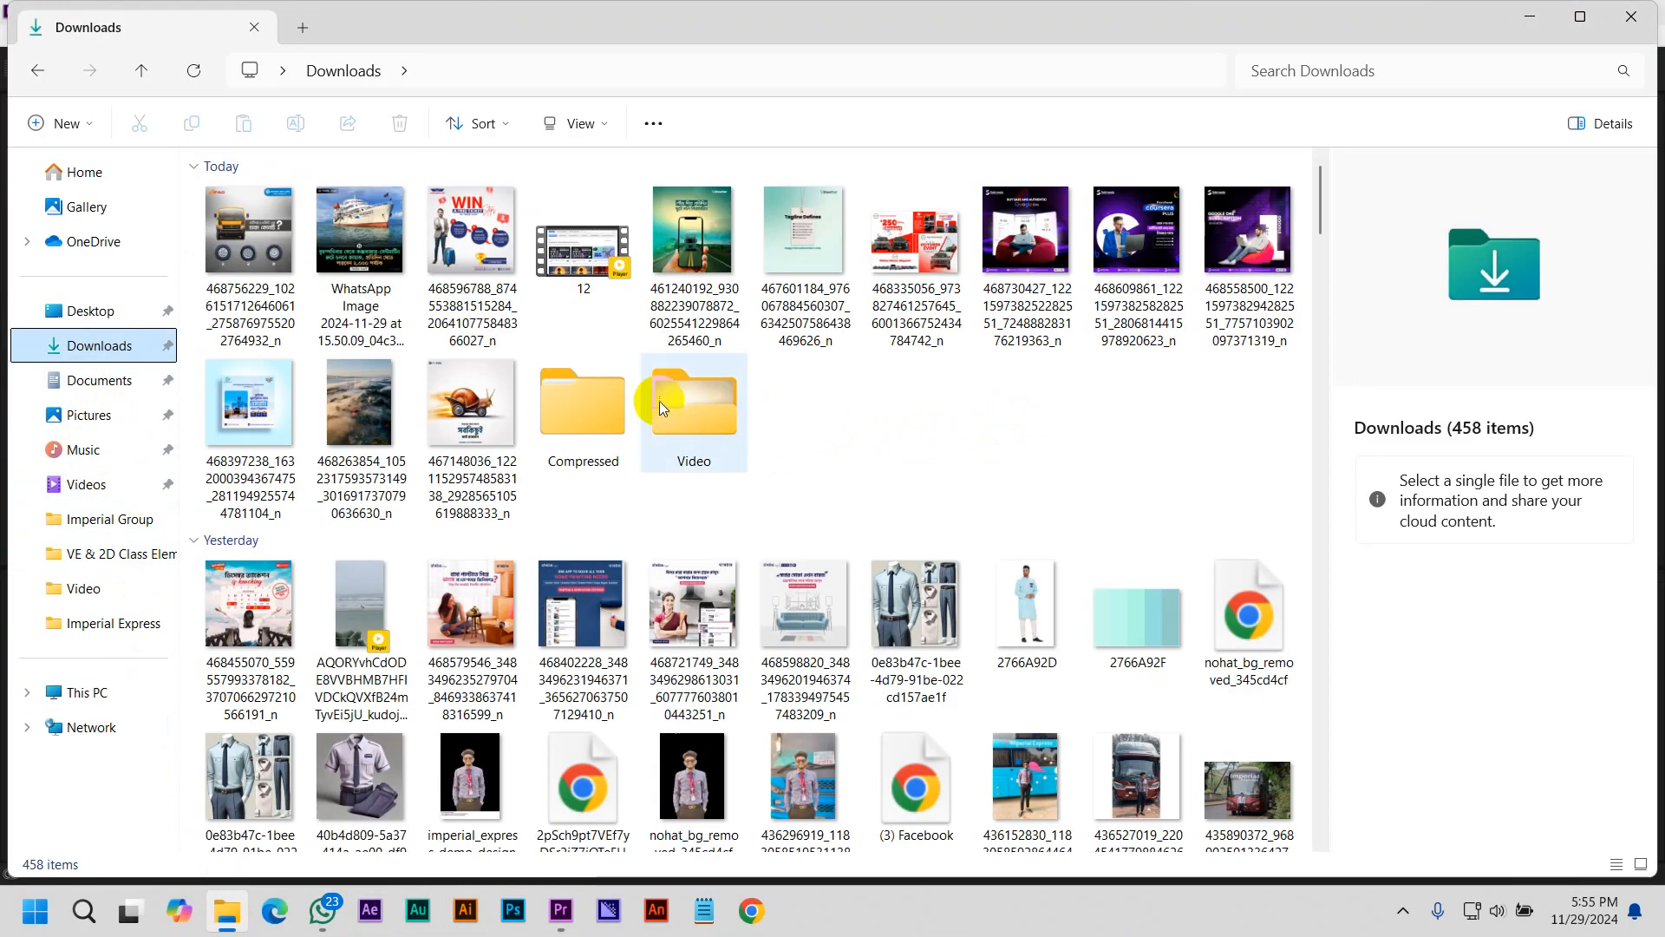
{"action": "left_click", "coordinate": [546, 917]}
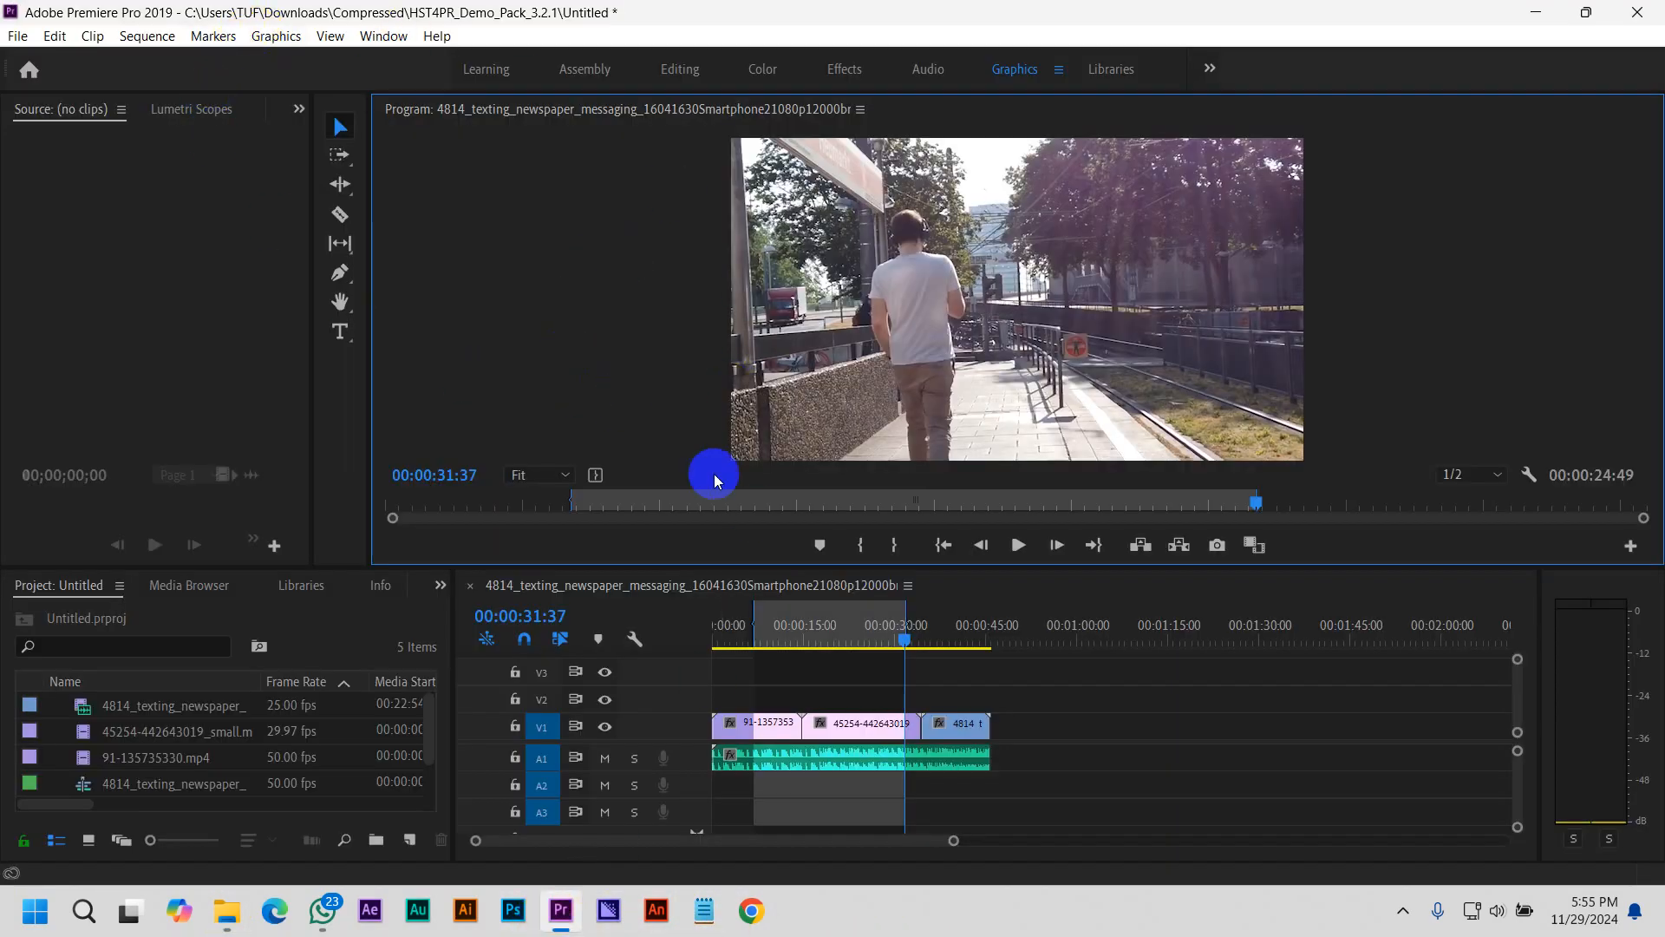
Reopen the media export settings, open the output file's save location and select the previously exported MP4 there
{"action": "left_click", "coordinate": [18, 35]}
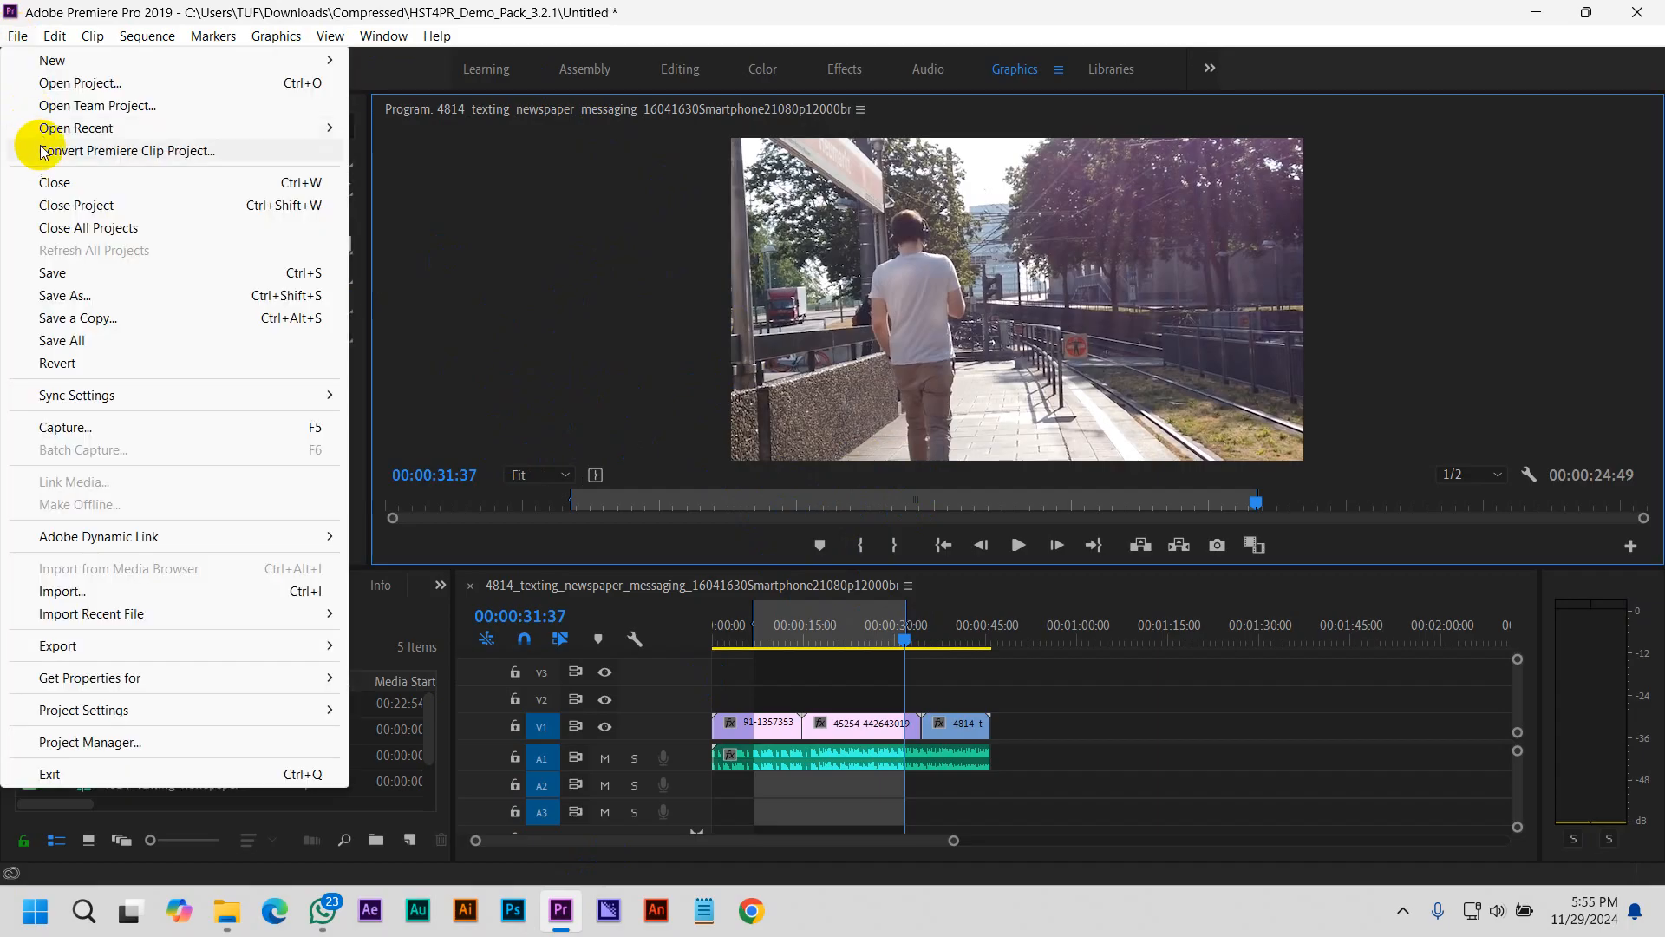
{"action": "mouse_move", "coordinate": [67, 644]}
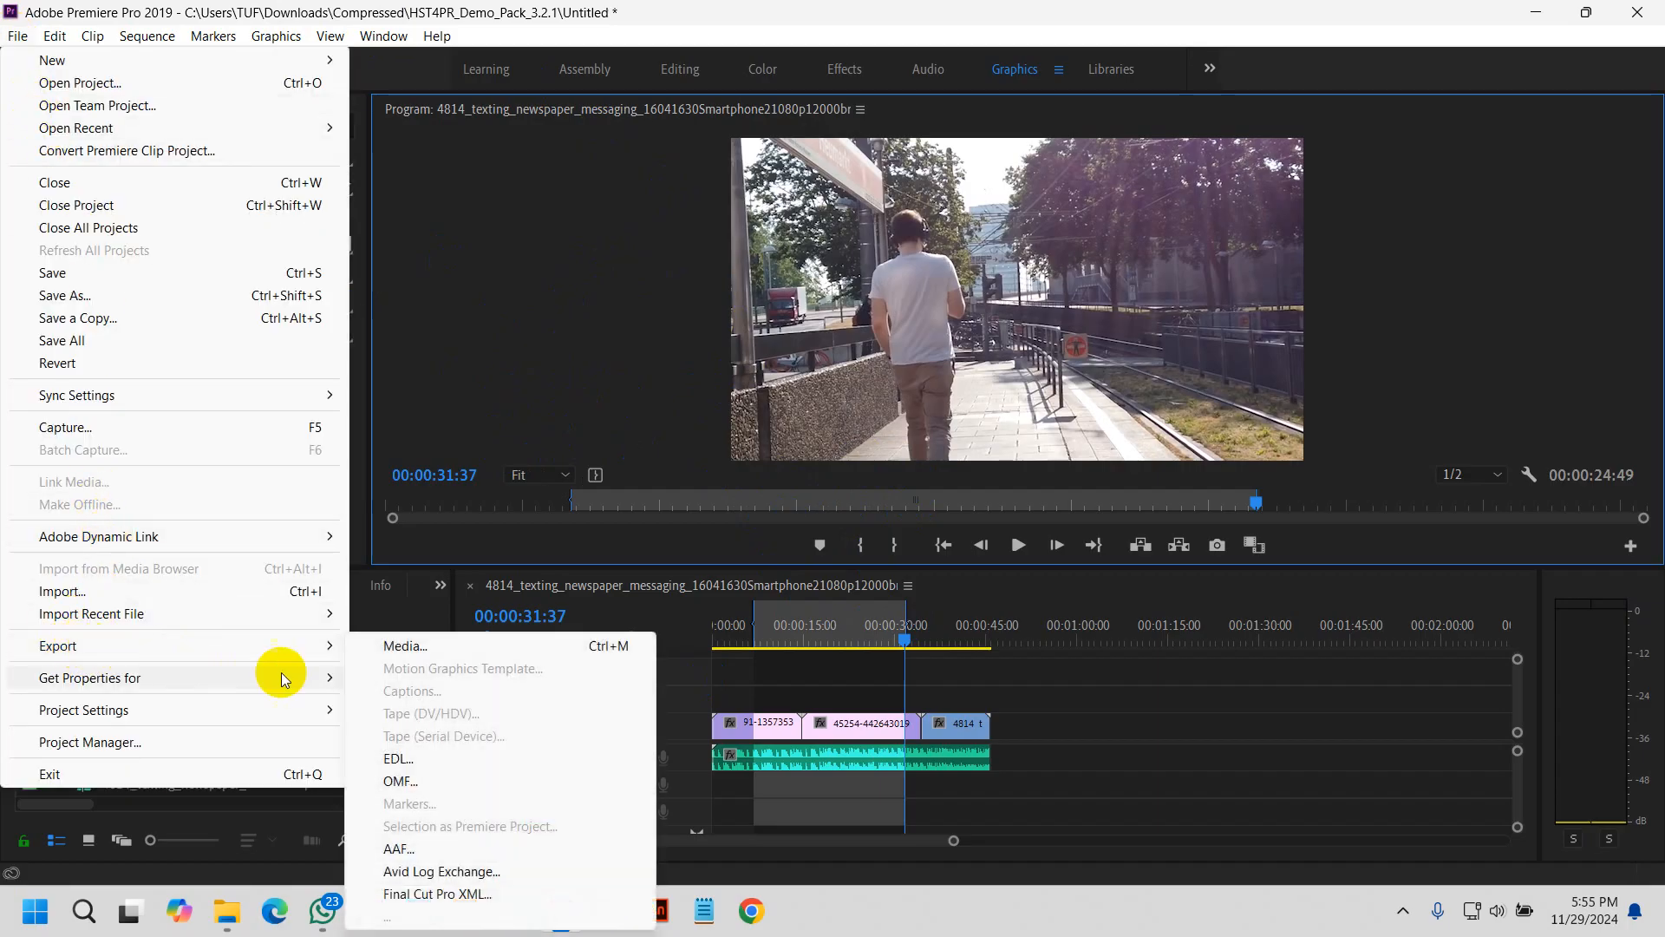
{"action": "left_click", "coordinate": [407, 646]}
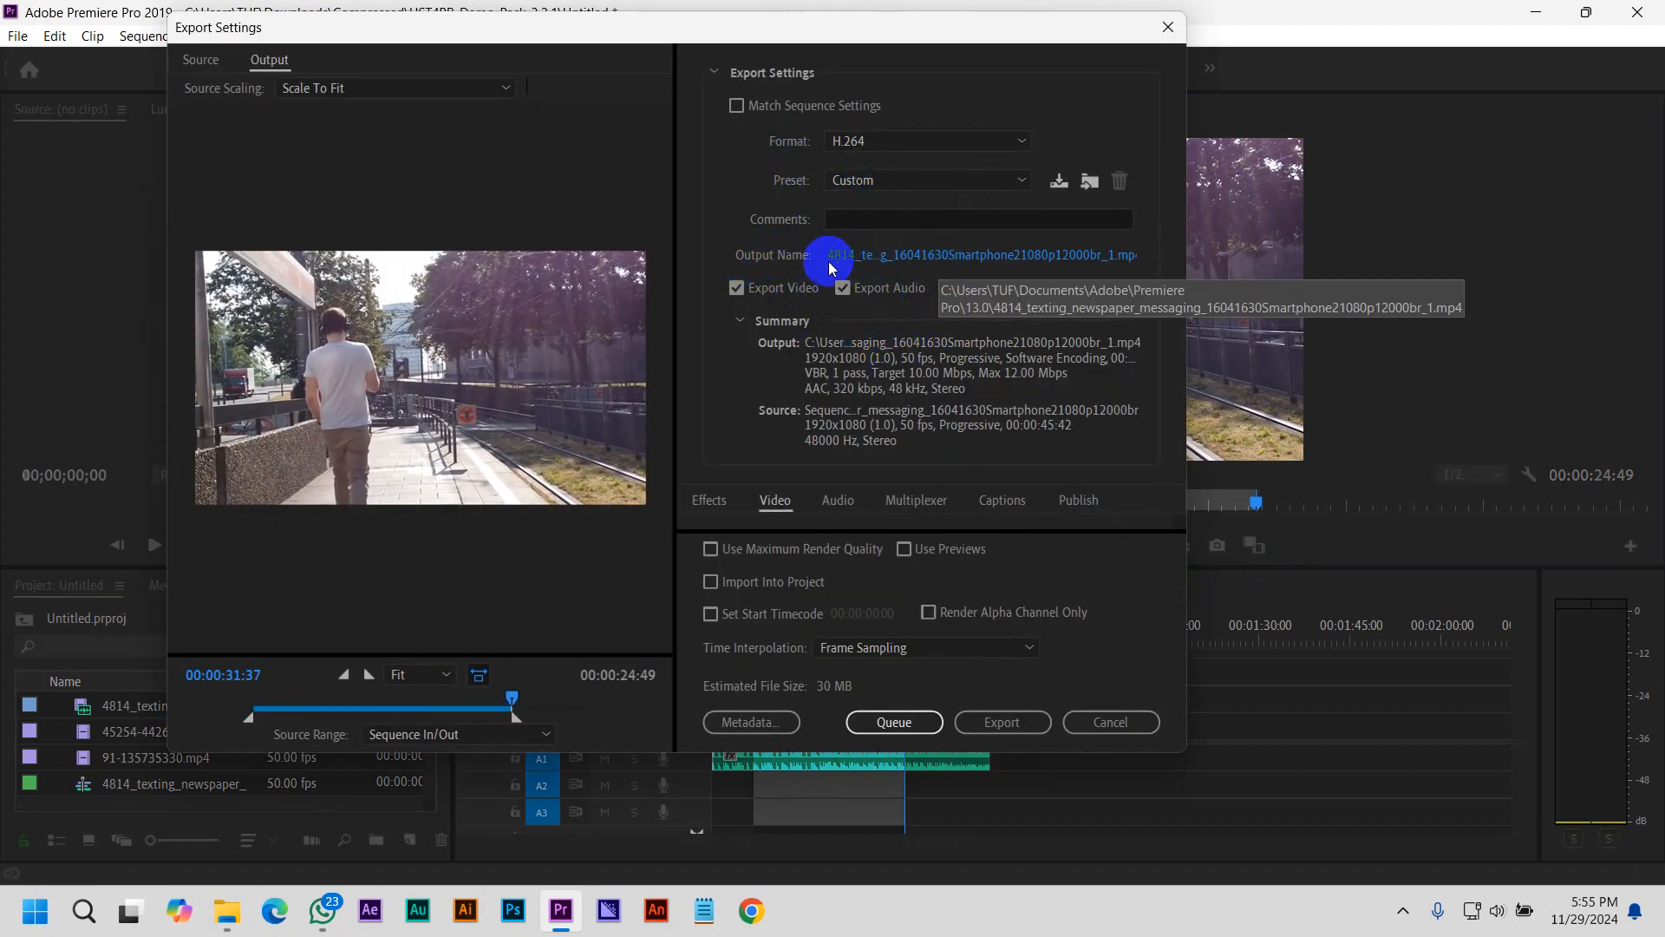
{"action": "left_click", "coordinate": [925, 264]}
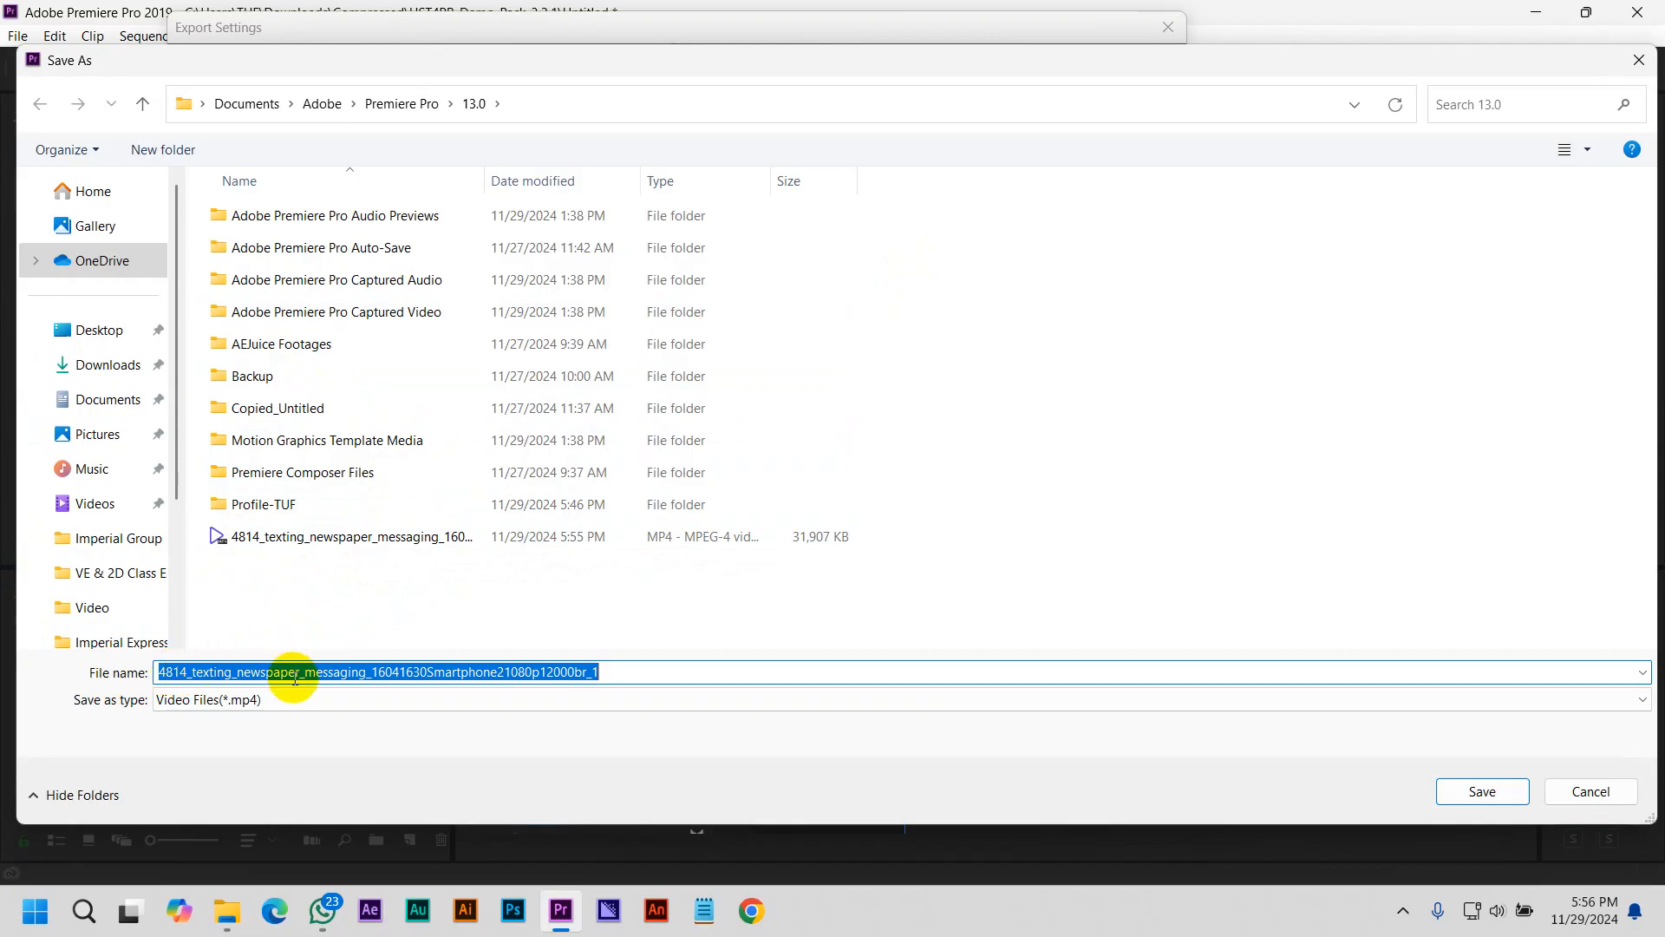
{"action": "left_click", "coordinate": [327, 540]}
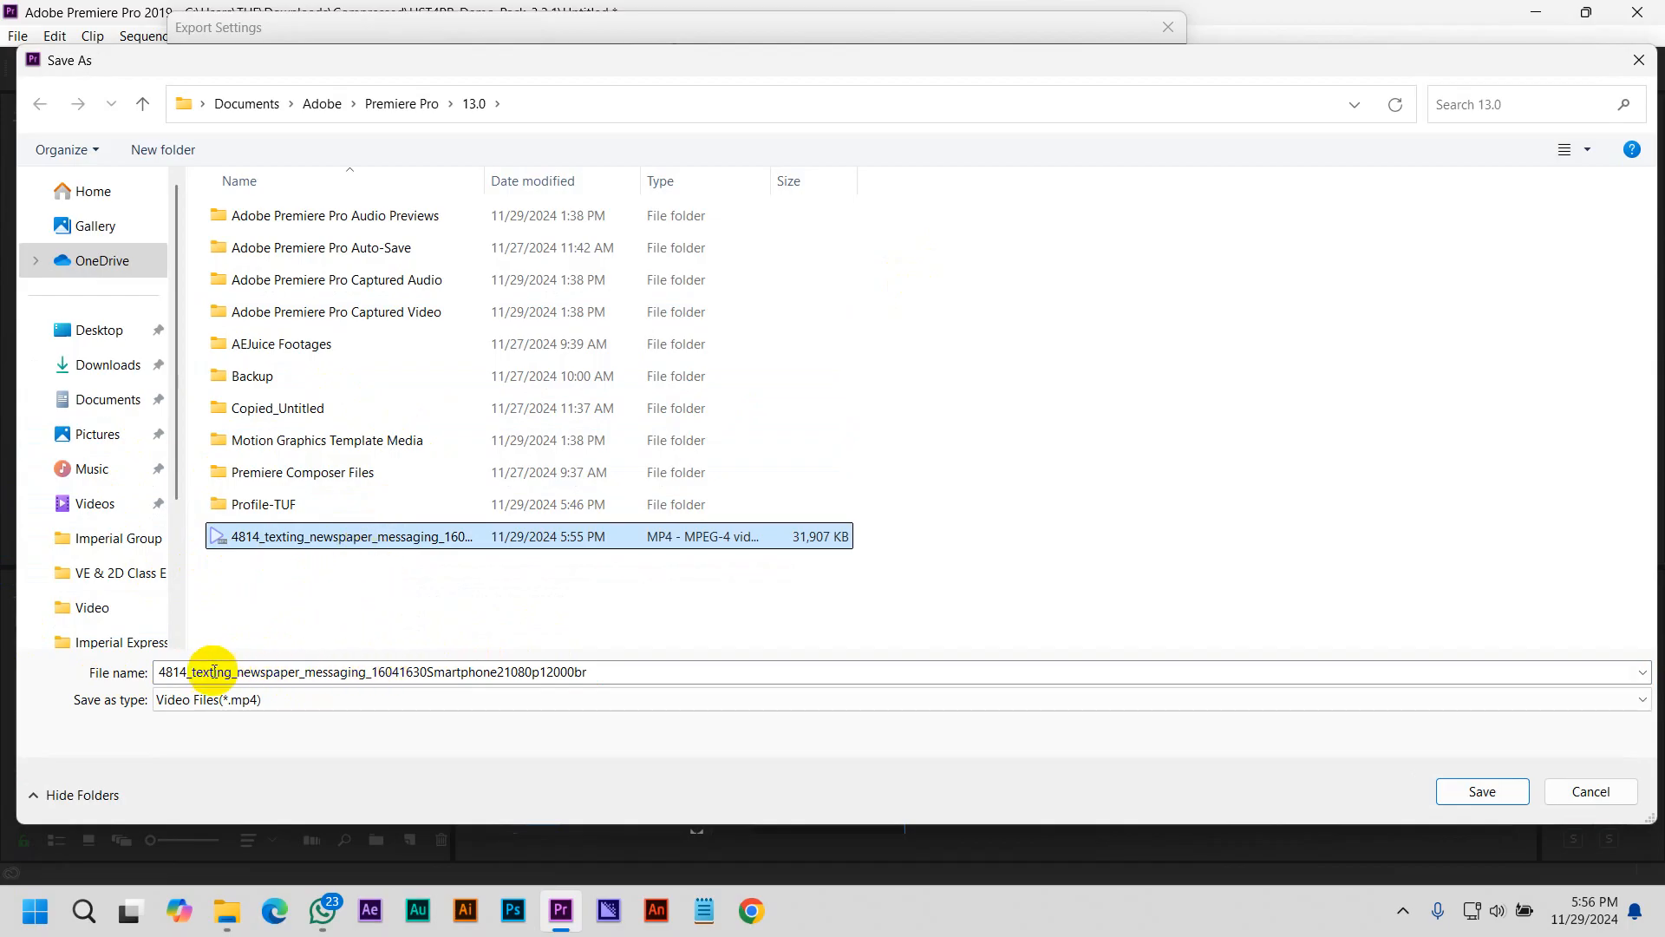
{"action": "scroll", "coordinate": [117, 540], "scroll_direction": "down", "scroll_amount": 3}
{"action": "scroll", "coordinate": [112, 477], "scroll_direction": "up", "scroll_amount": 3}
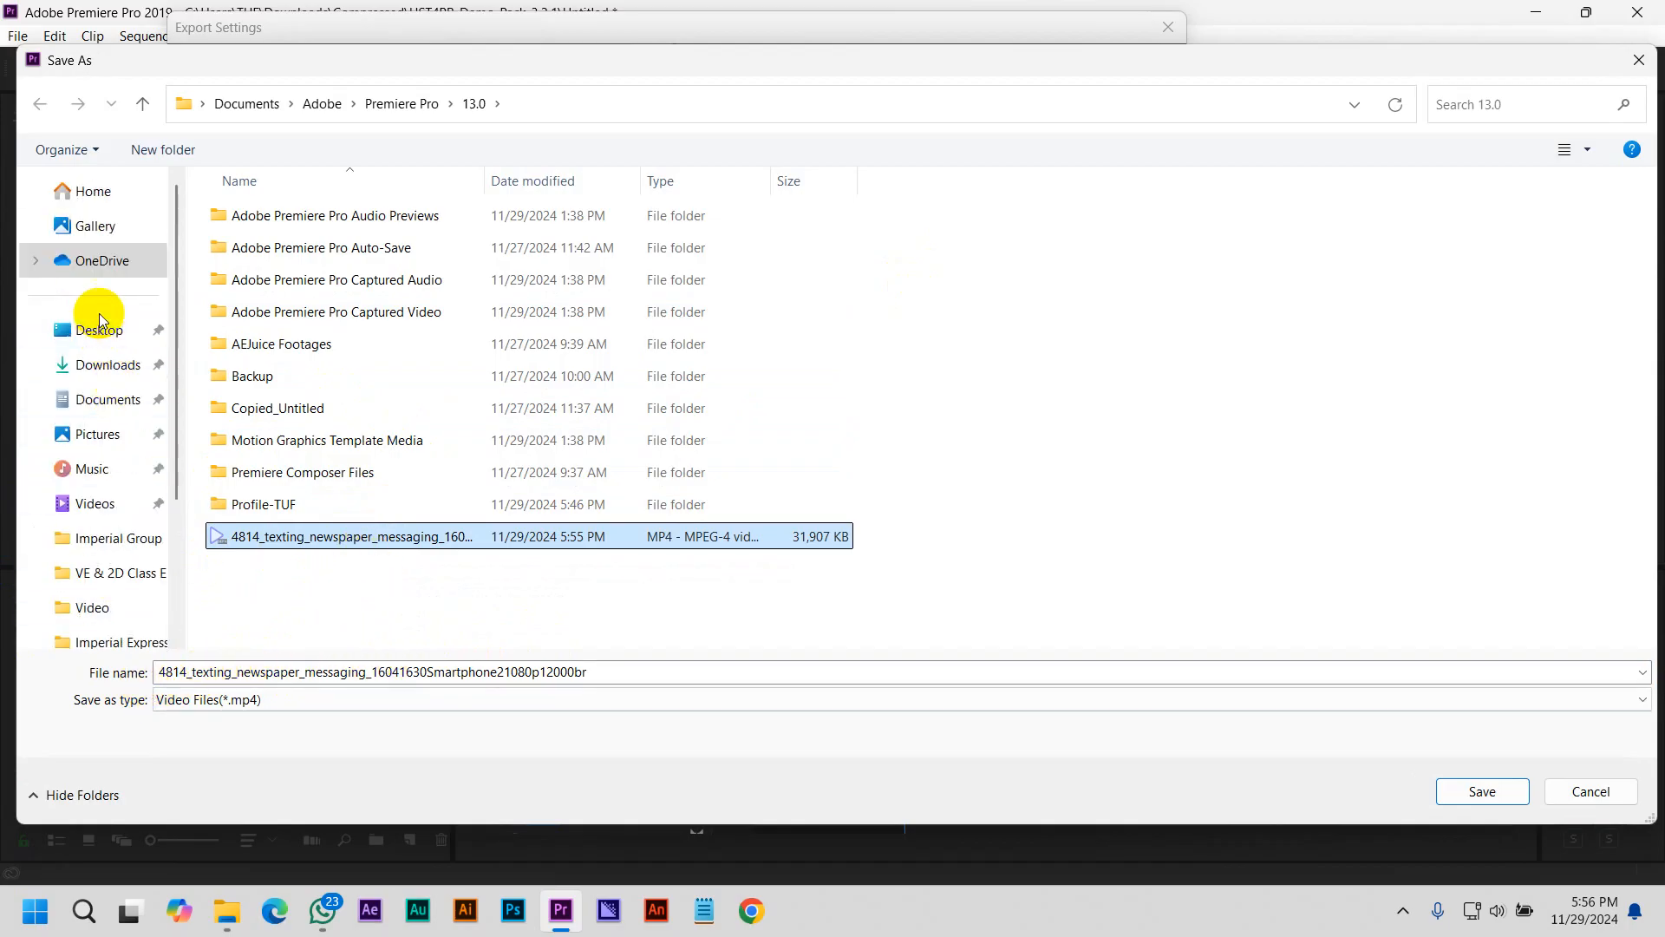
Create a folder named Project on the Desktop and open it as the export destination
{"action": "left_click", "coordinate": [112, 347]}
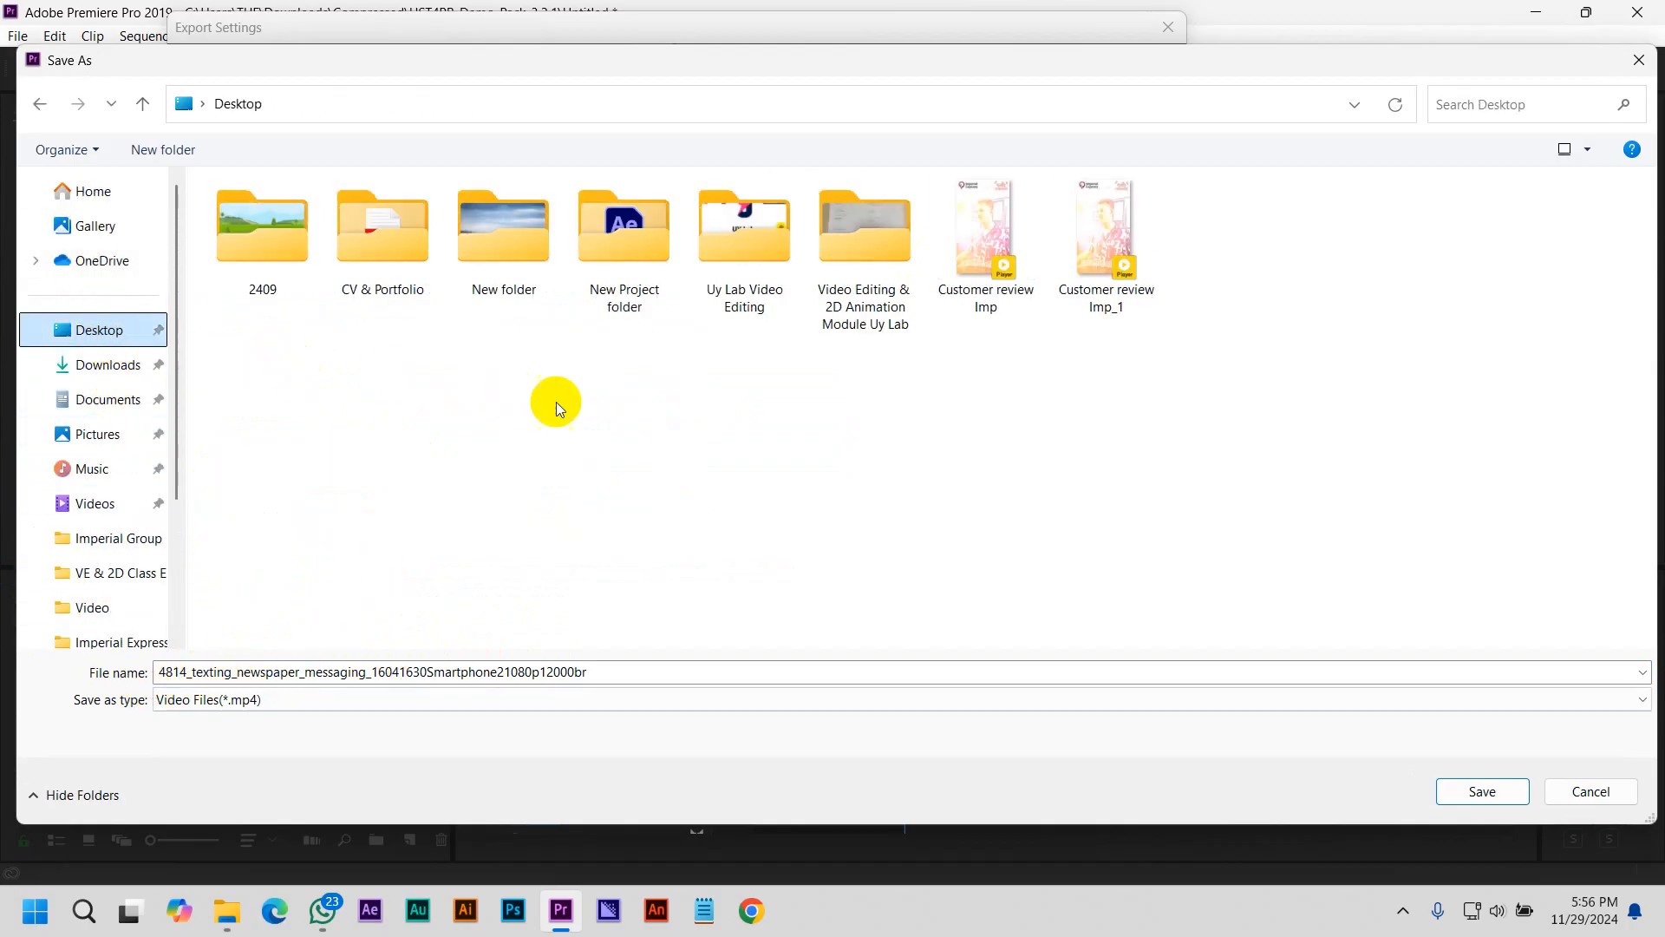
{"action": "left_click", "coordinate": [154, 161]}
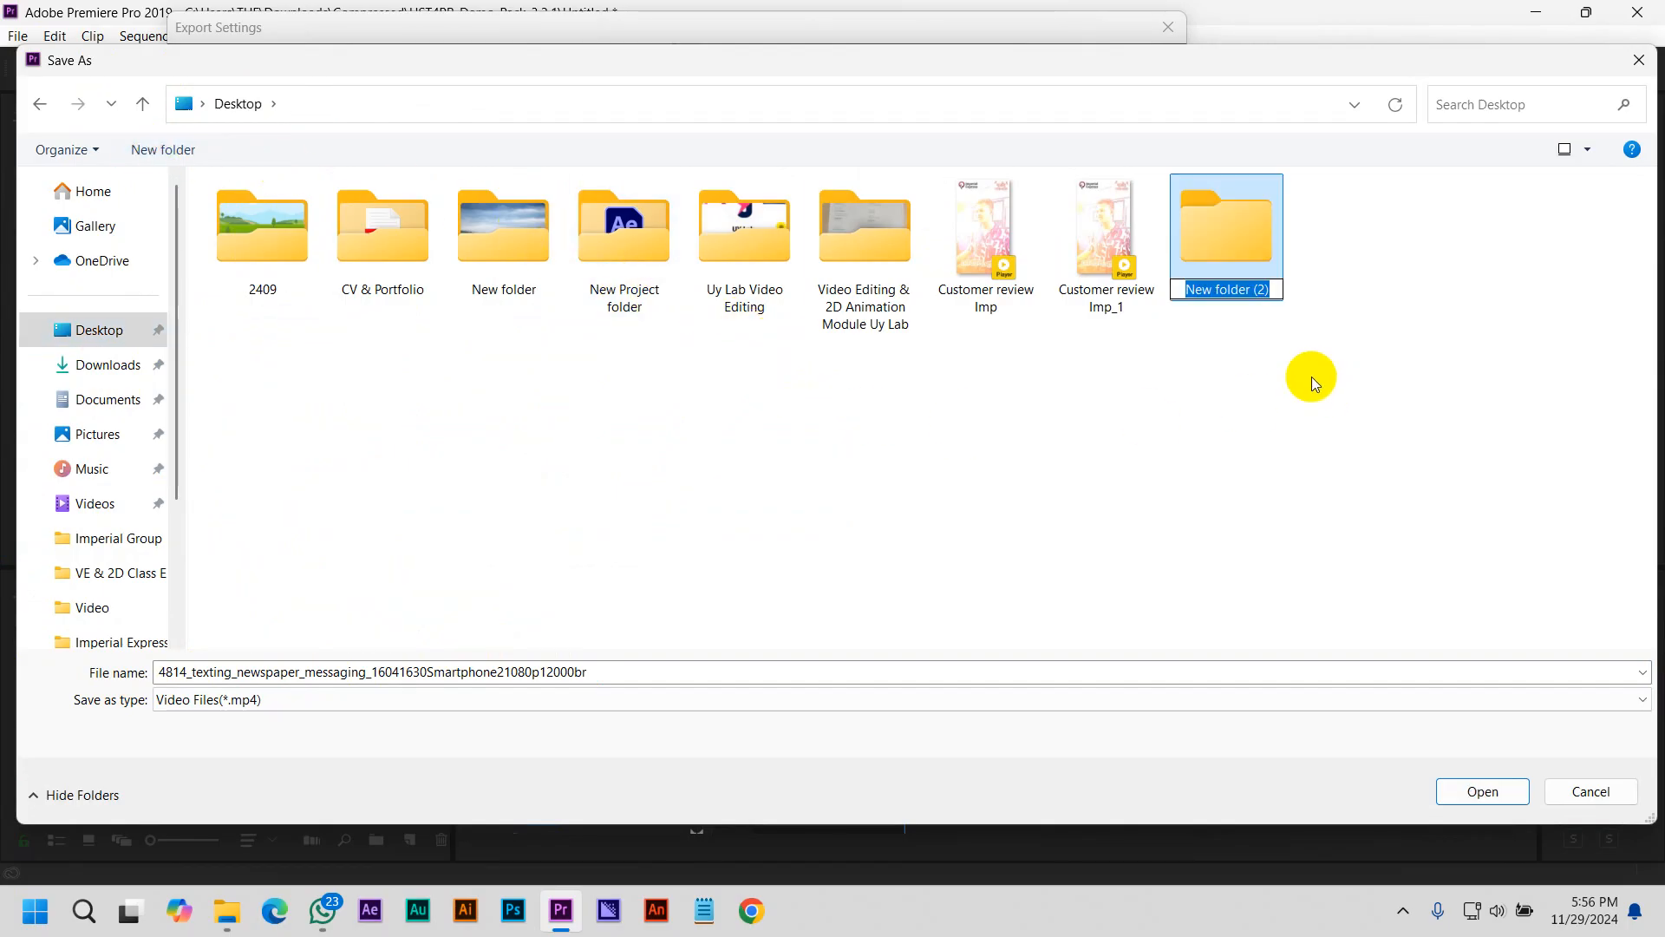
{"action": "type", "text": "Pro"}
{"action": "type", "text": "jec"}
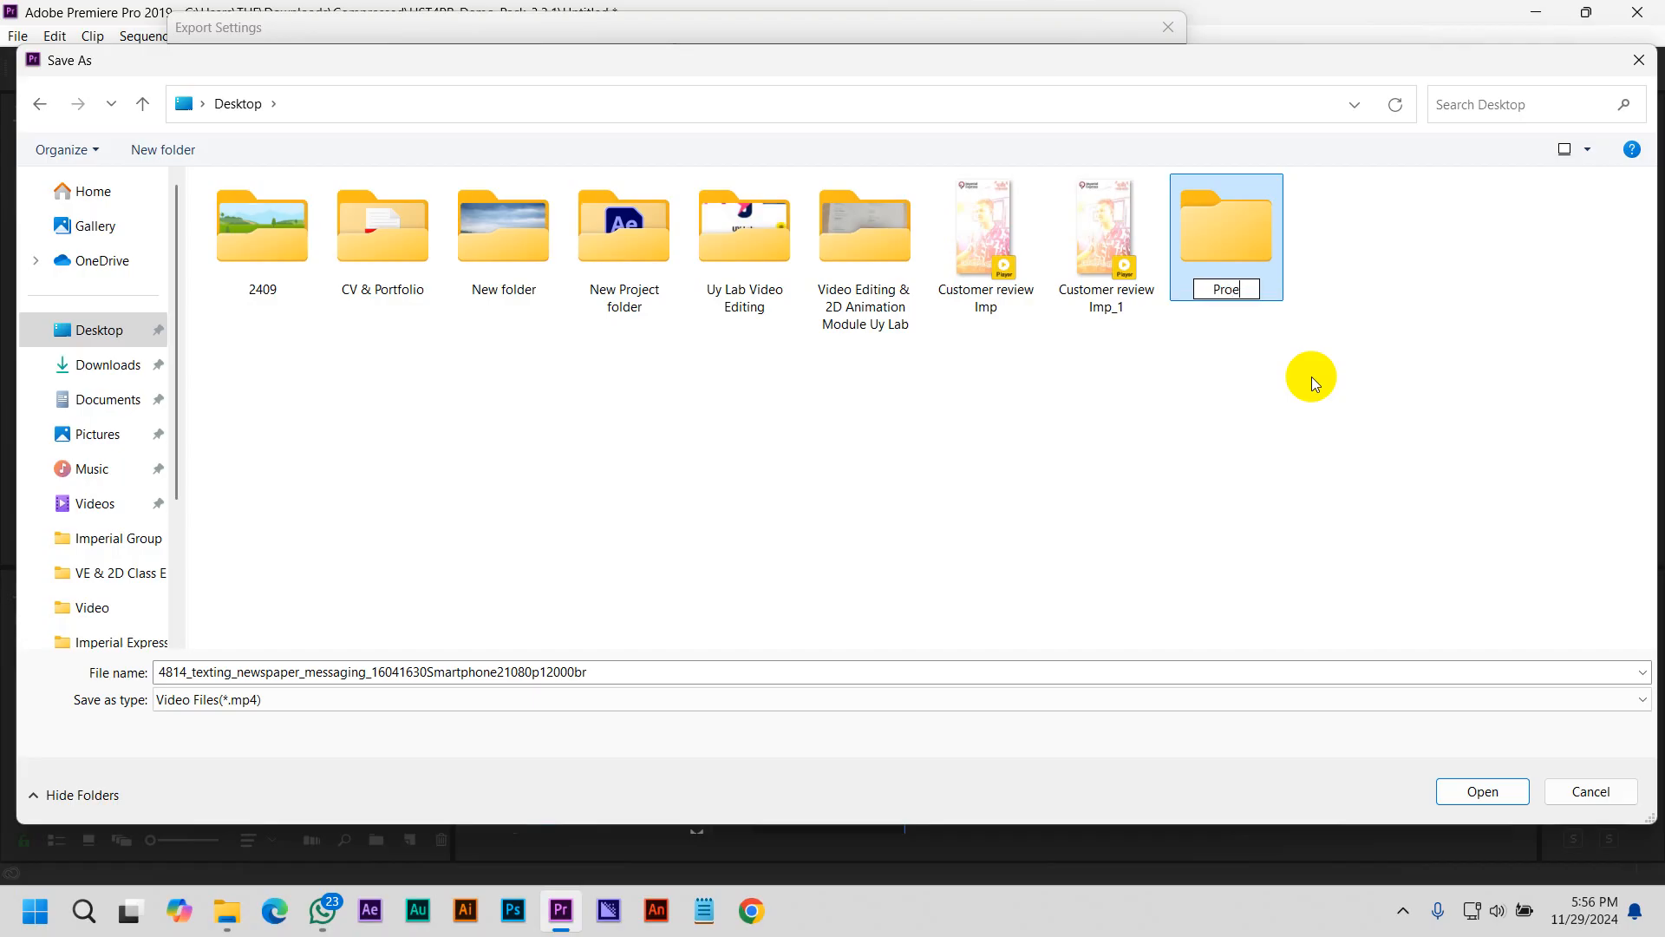
{"action": "type", "text": "t"}
{"action": "key", "text": "Return"}
{"action": "double_click", "coordinate": [1234, 263]}
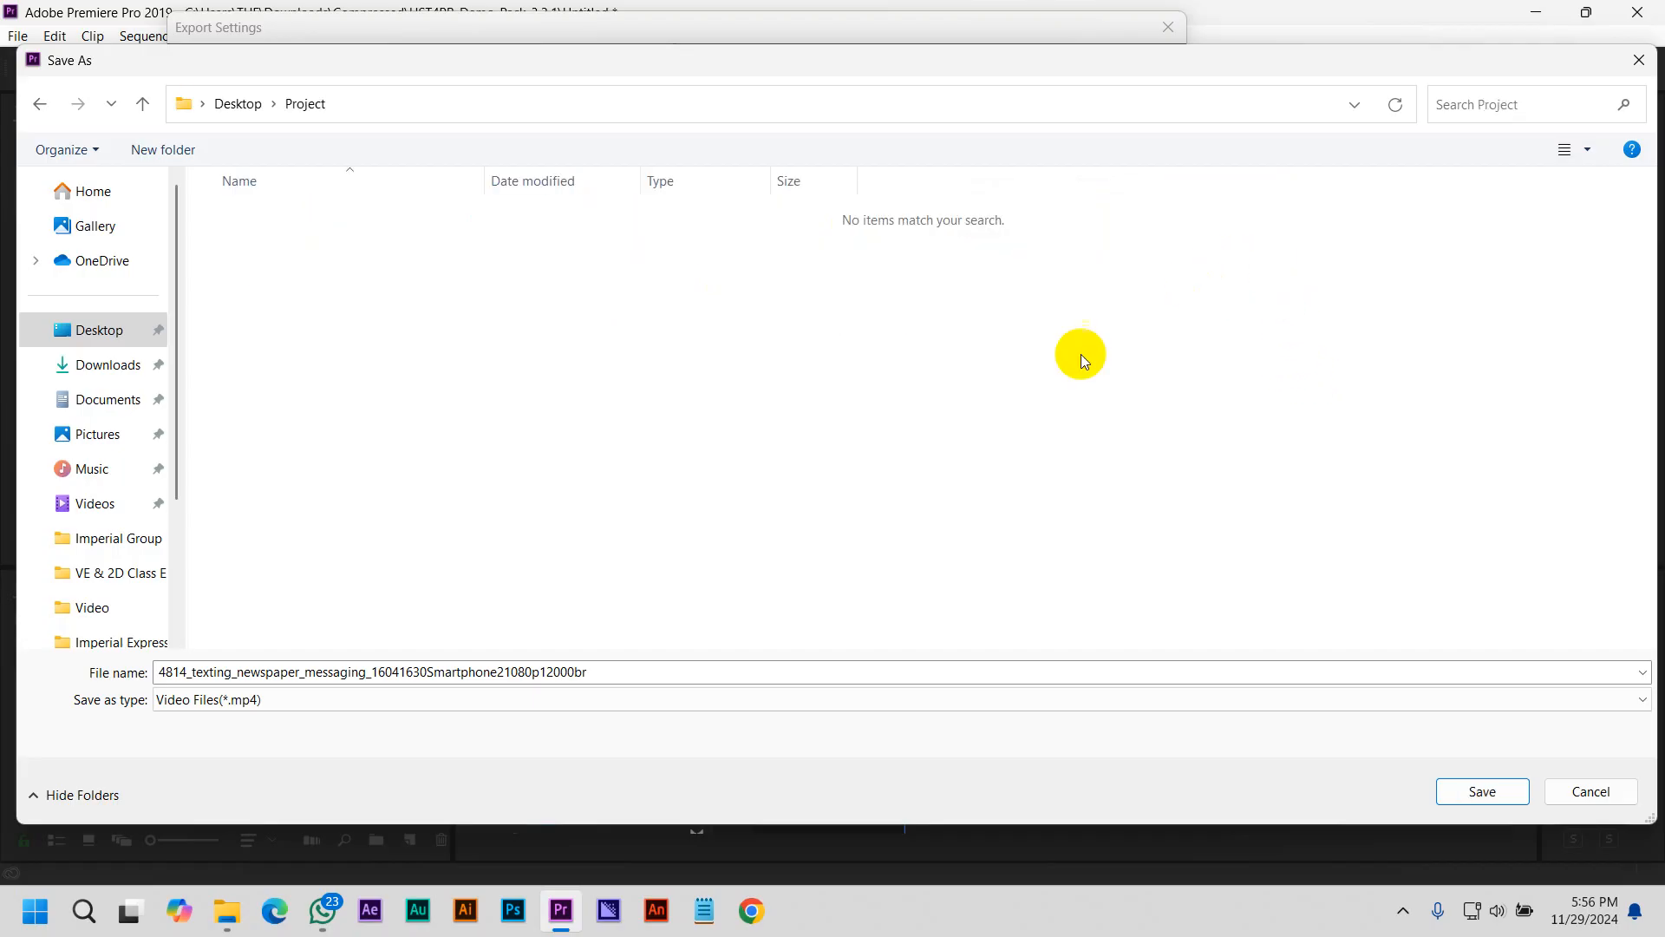
Replace the output file name with 1st
{"action": "left_click", "coordinate": [661, 677]}
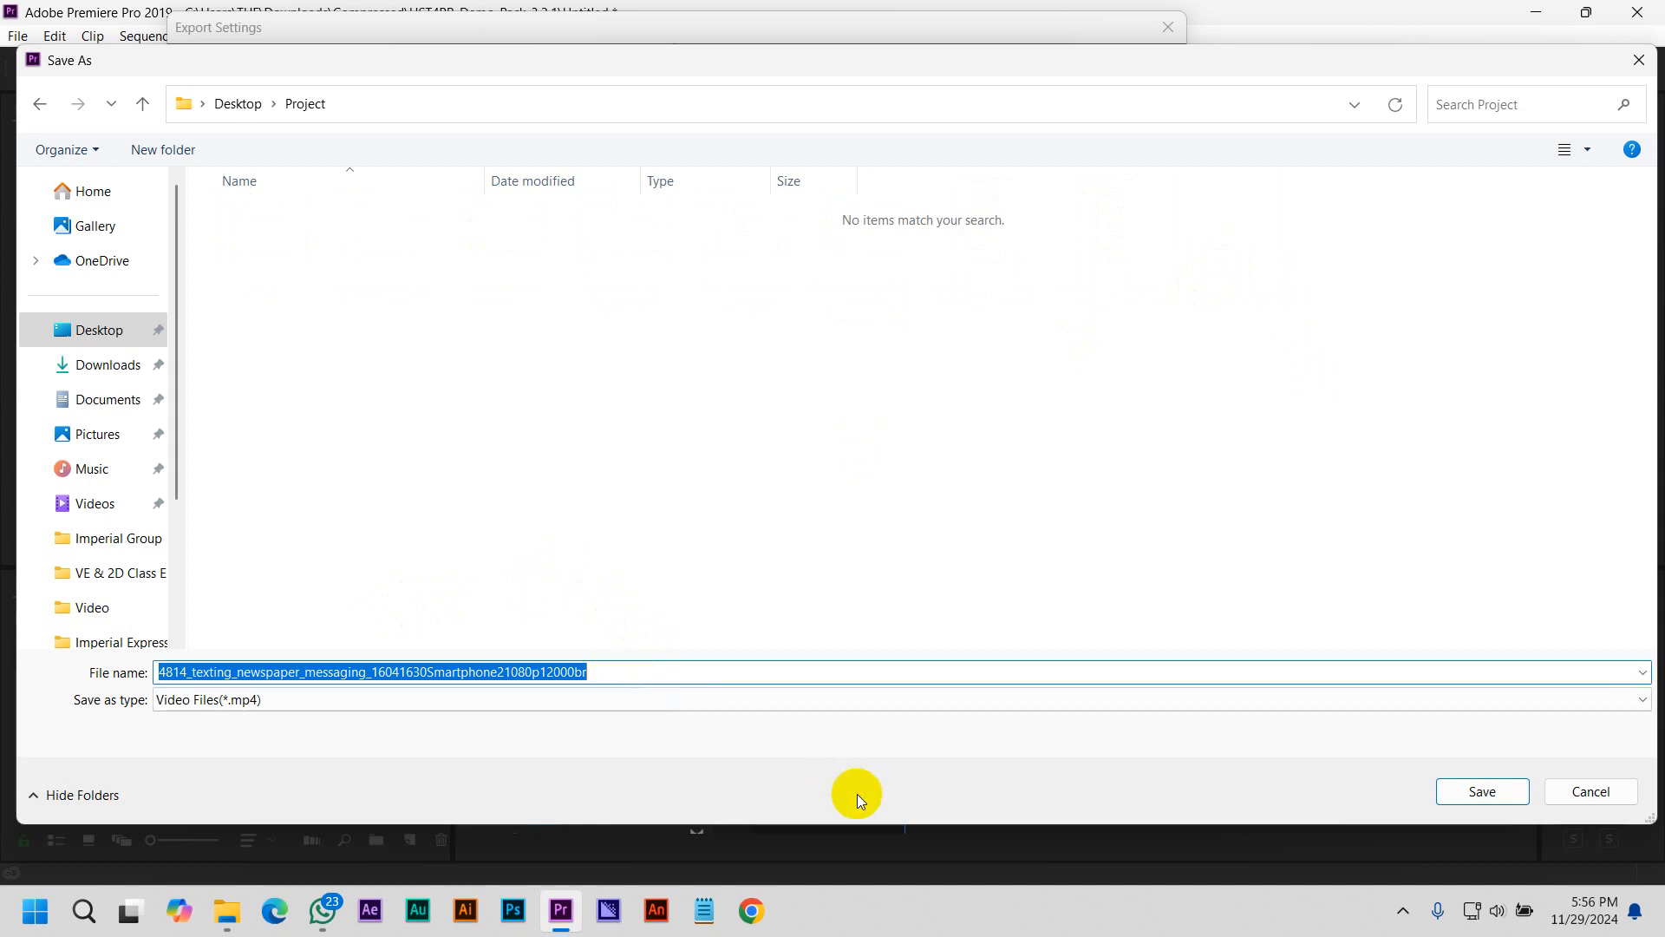
{"action": "type", "text": "1st"}
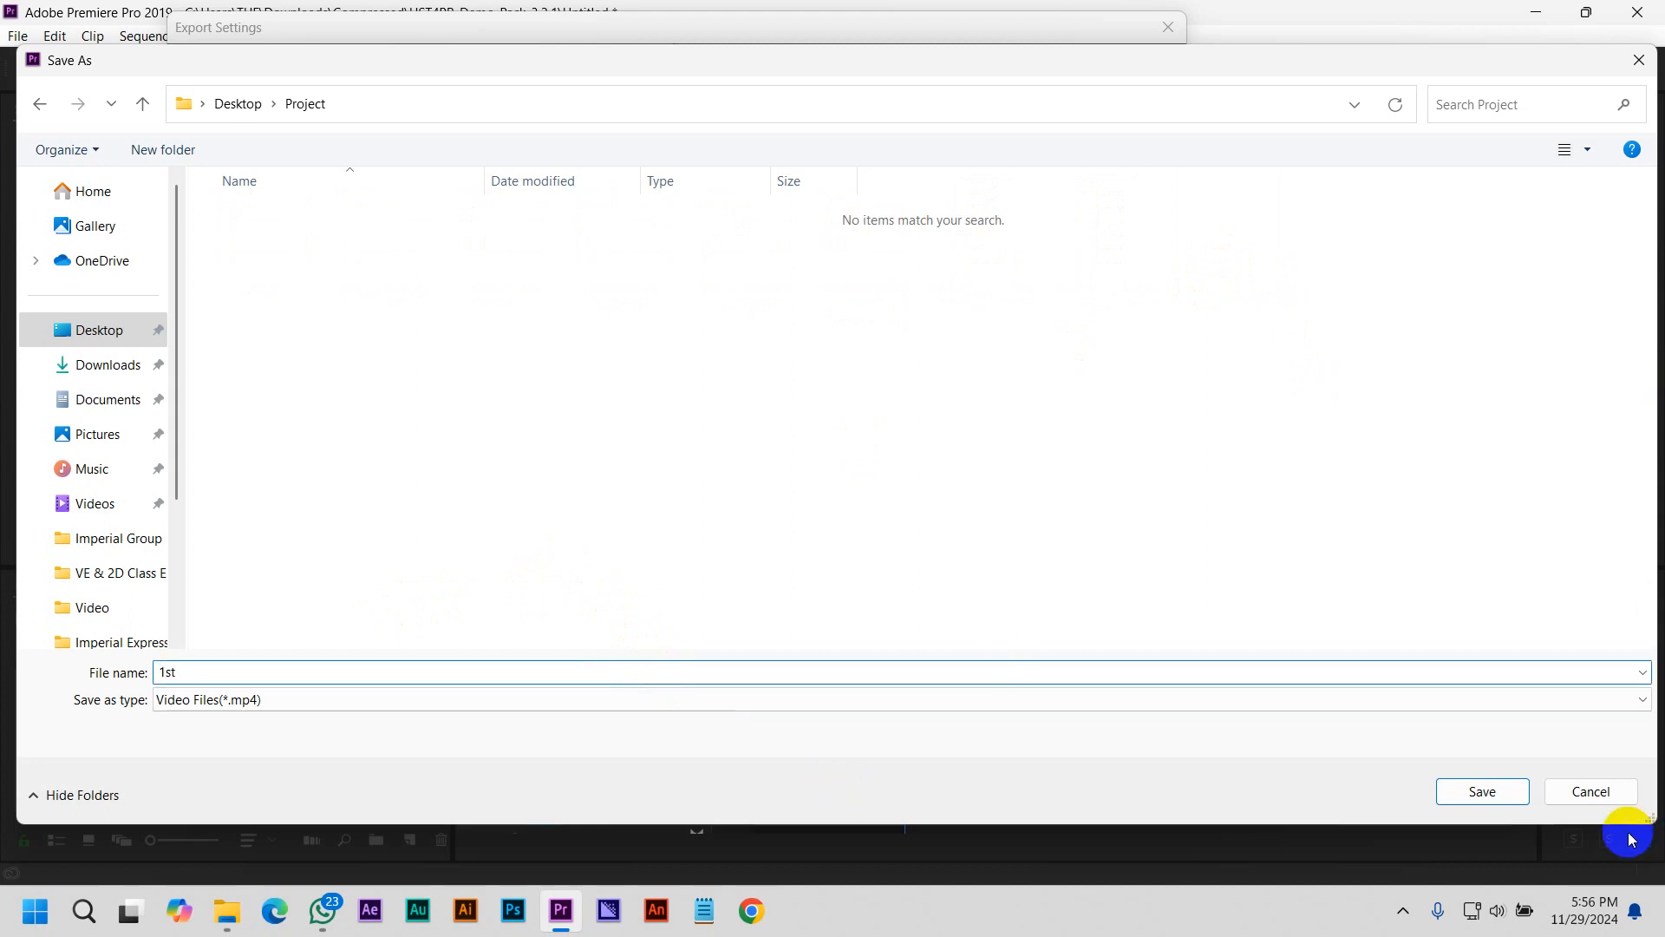
{"action": "left_click", "coordinate": [726, 390]}
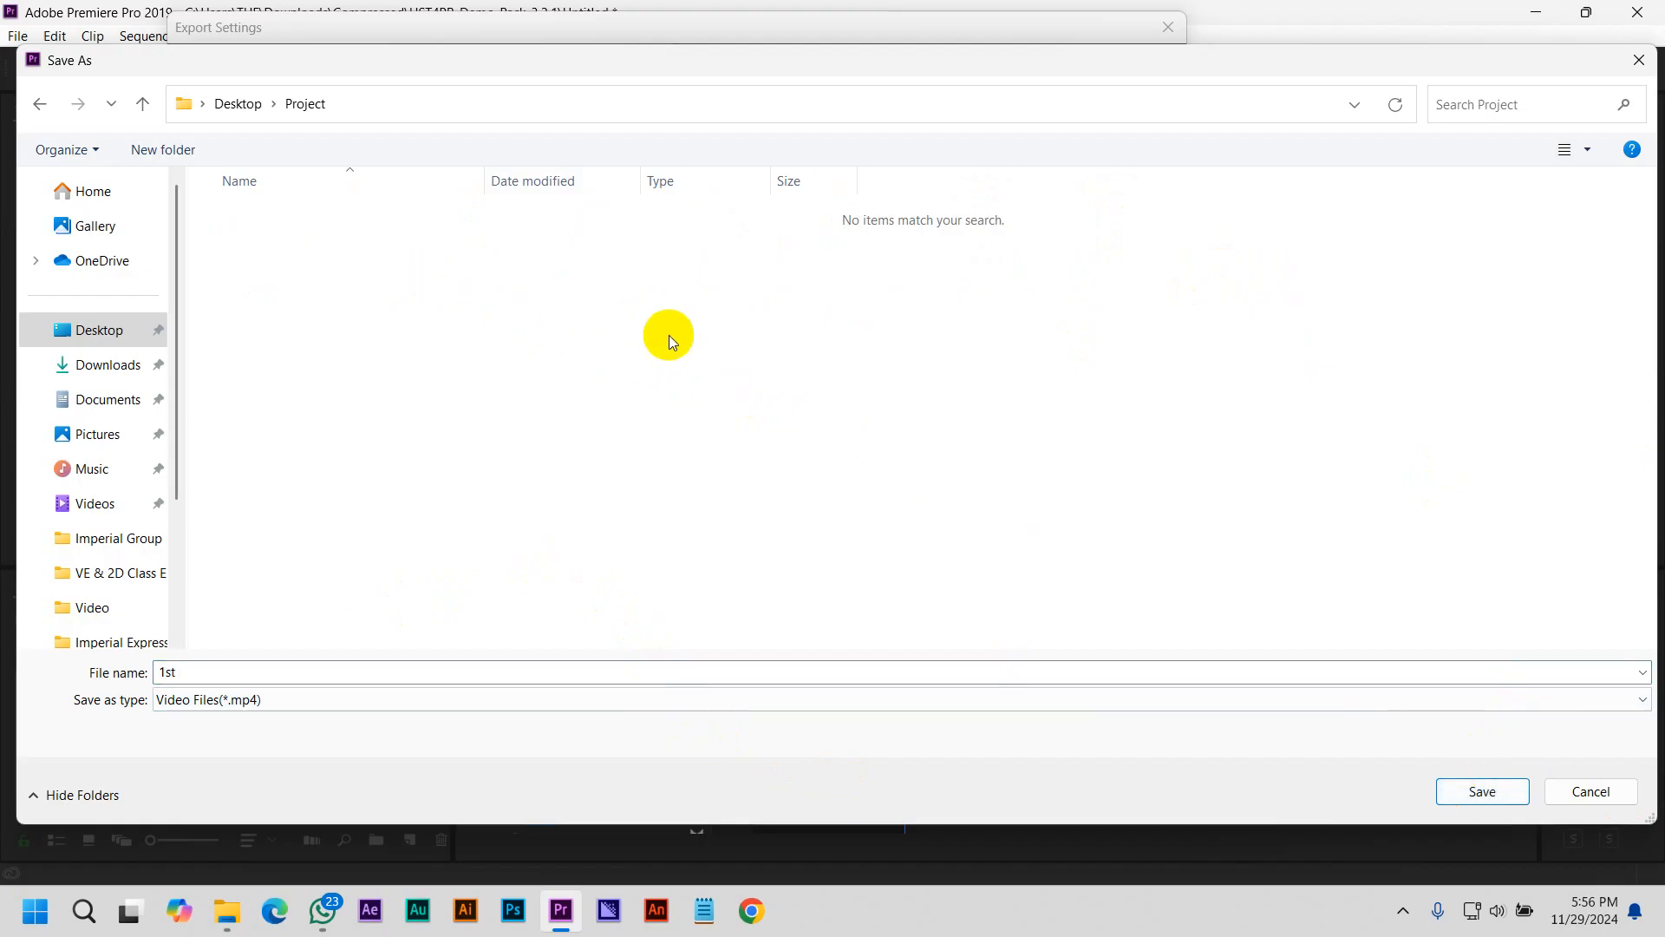
Paste the previously exported MP4 into the Project folder and save the new output file name as 2nd
{"action": "key", "text": "ctrl+v"}
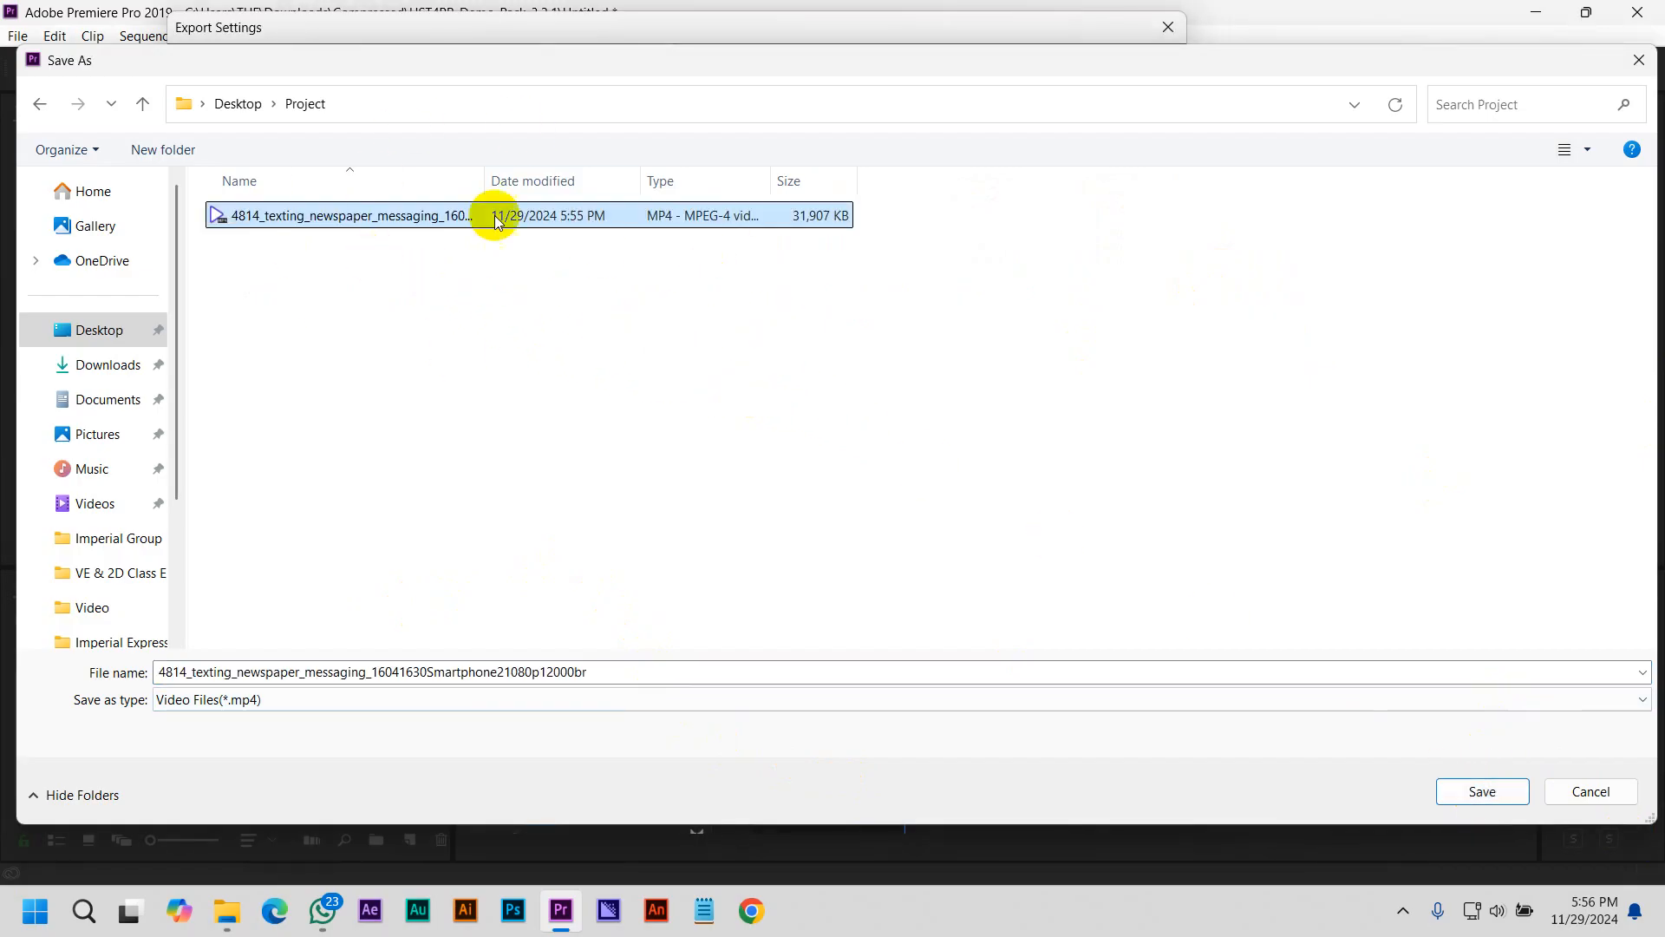
{"action": "double_click", "coordinate": [642, 673]}
{"action": "key", "text": "BackSpace"}
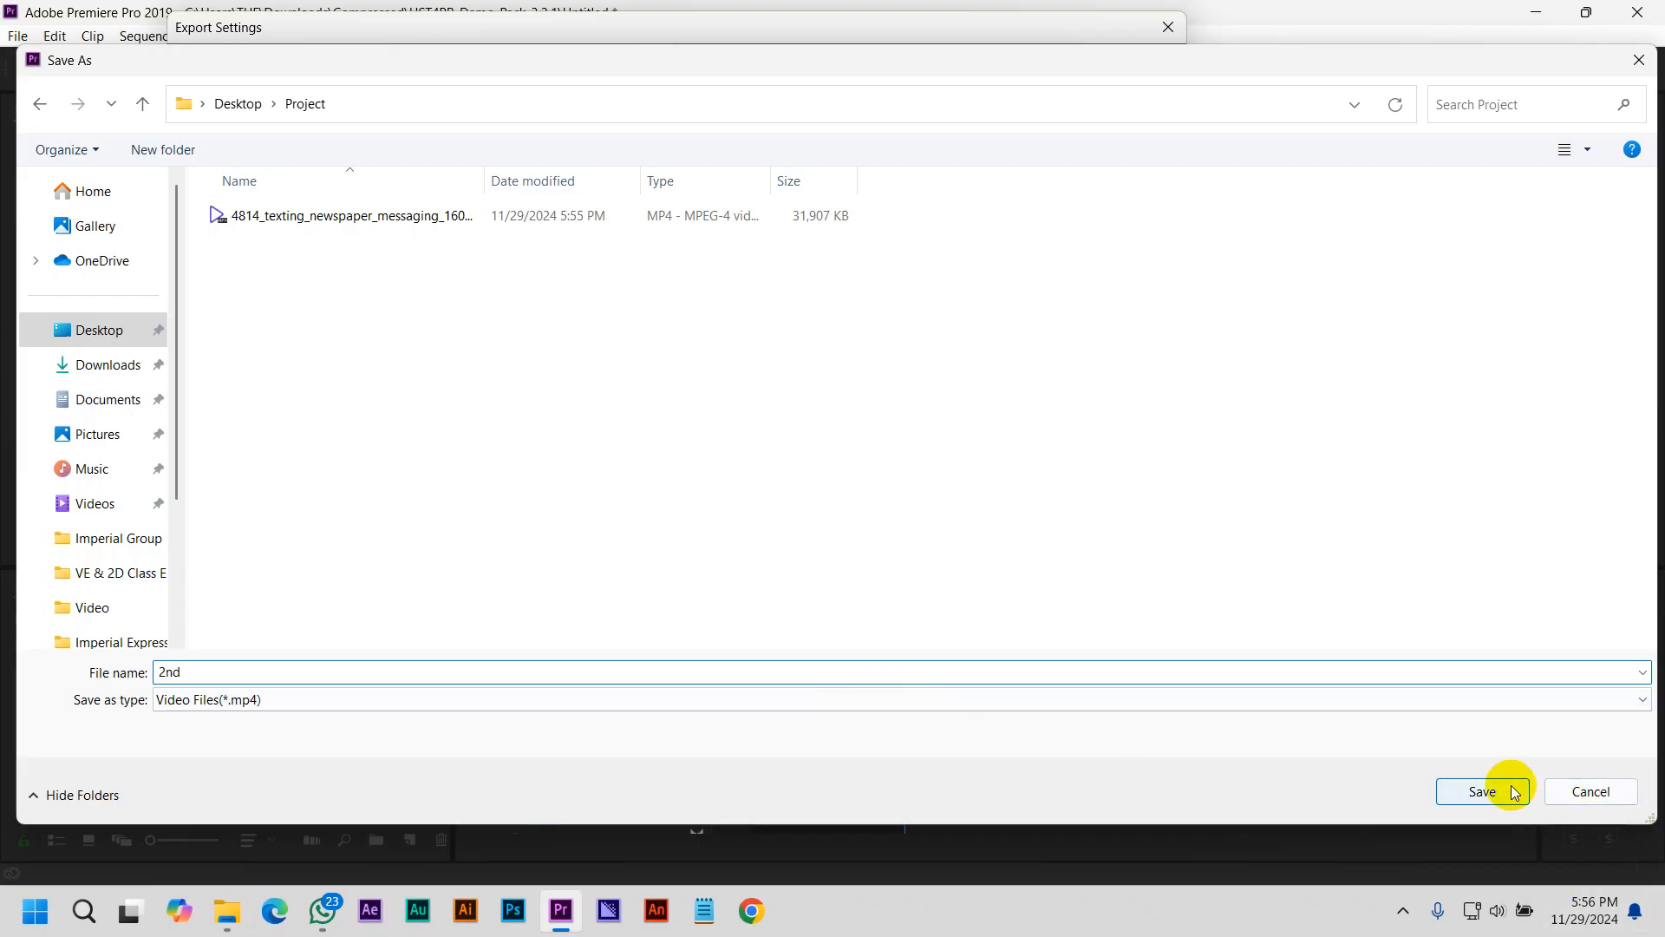
{"action": "left_click", "coordinate": [1485, 791]}
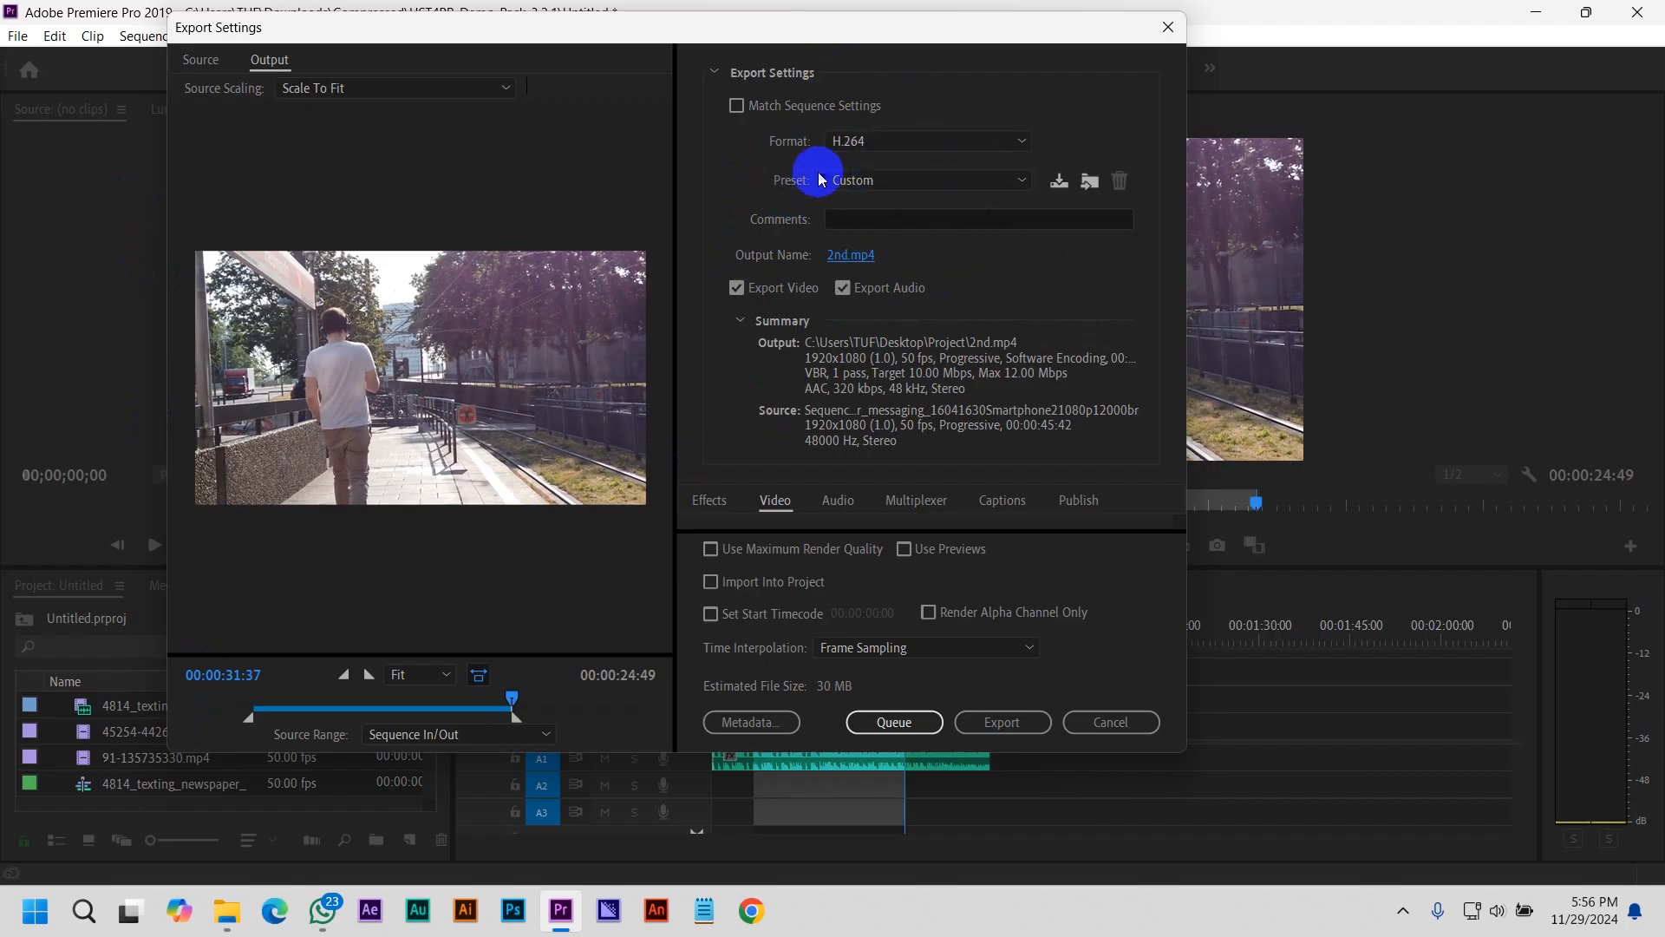
Choose the Match Source - High bitrate preset and send the export to the Media Encoder queue
{"action": "left_click", "coordinate": [867, 179]}
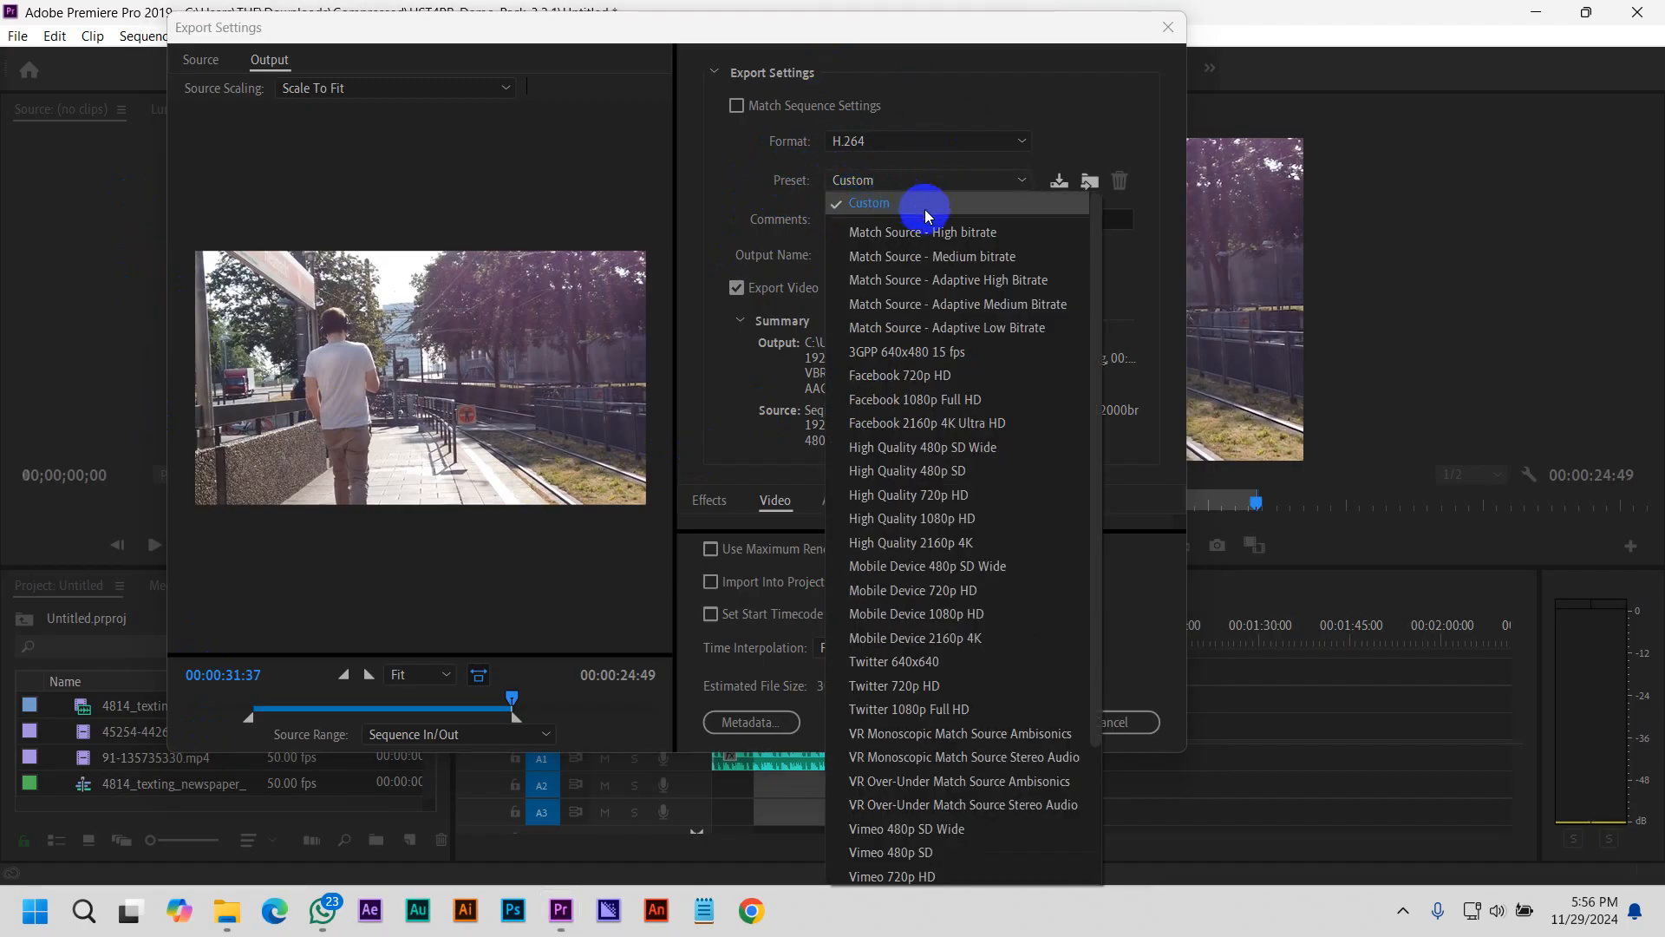
{"action": "left_click", "coordinate": [965, 233]}
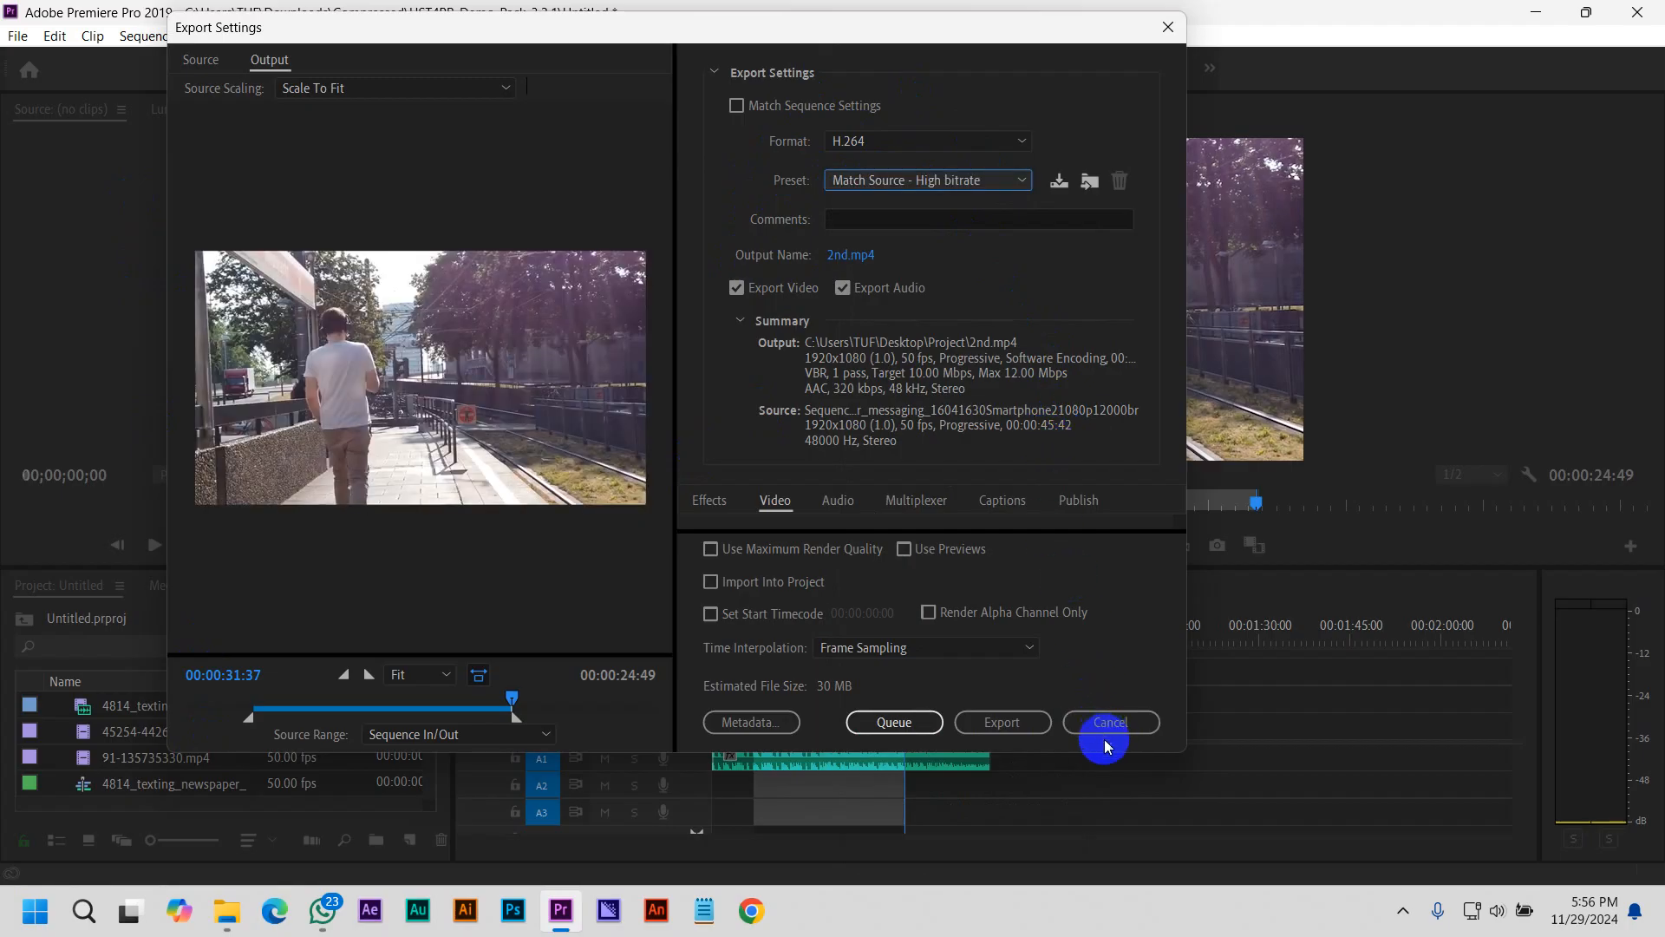
{"action": "left_click", "coordinate": [859, 726]}
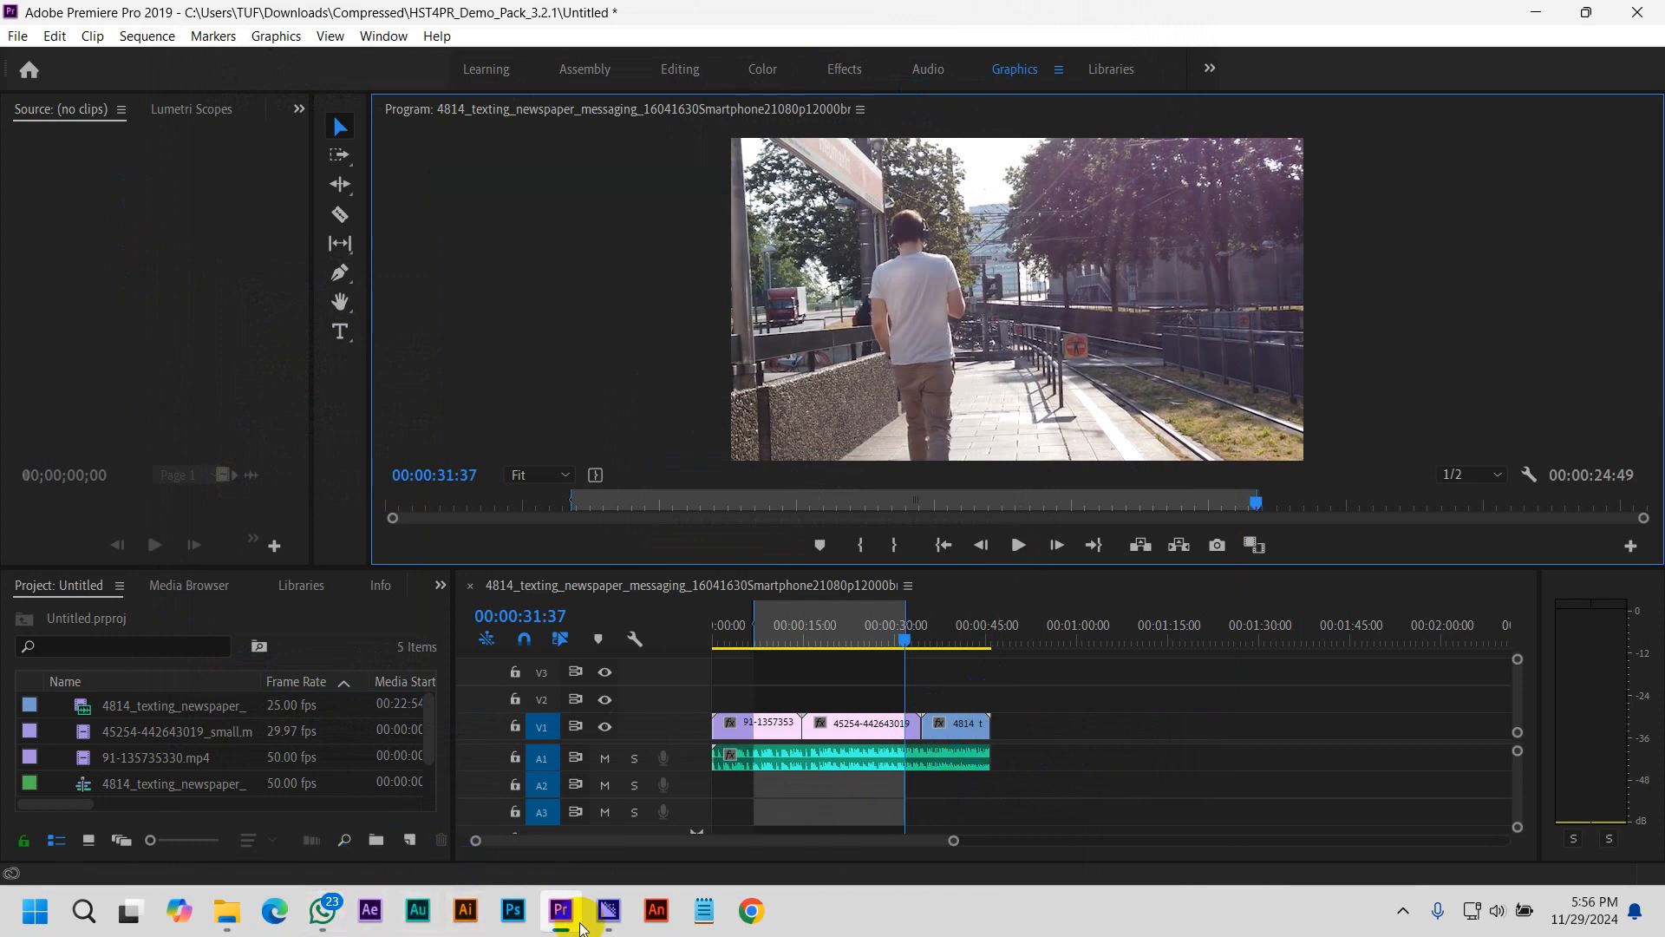
Minimize Premiere Pro and check the contents of the Desktop's Project folder in File Explorer
{"action": "left_click", "coordinate": [611, 911]}
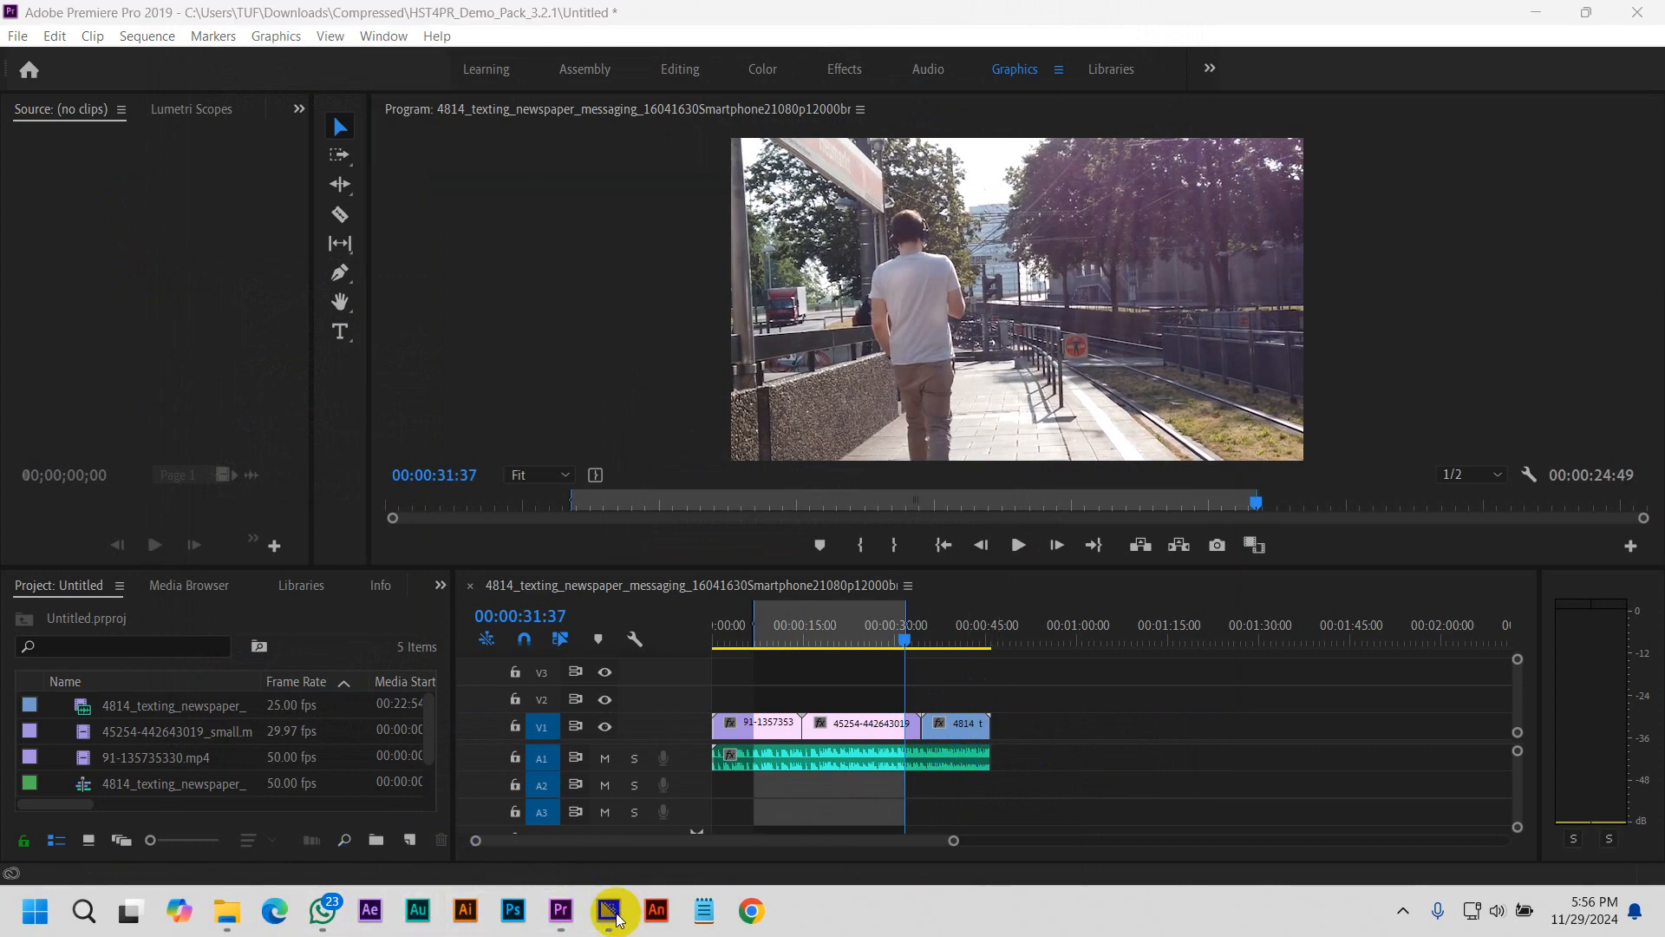
{"action": "left_click", "coordinate": [561, 910]}
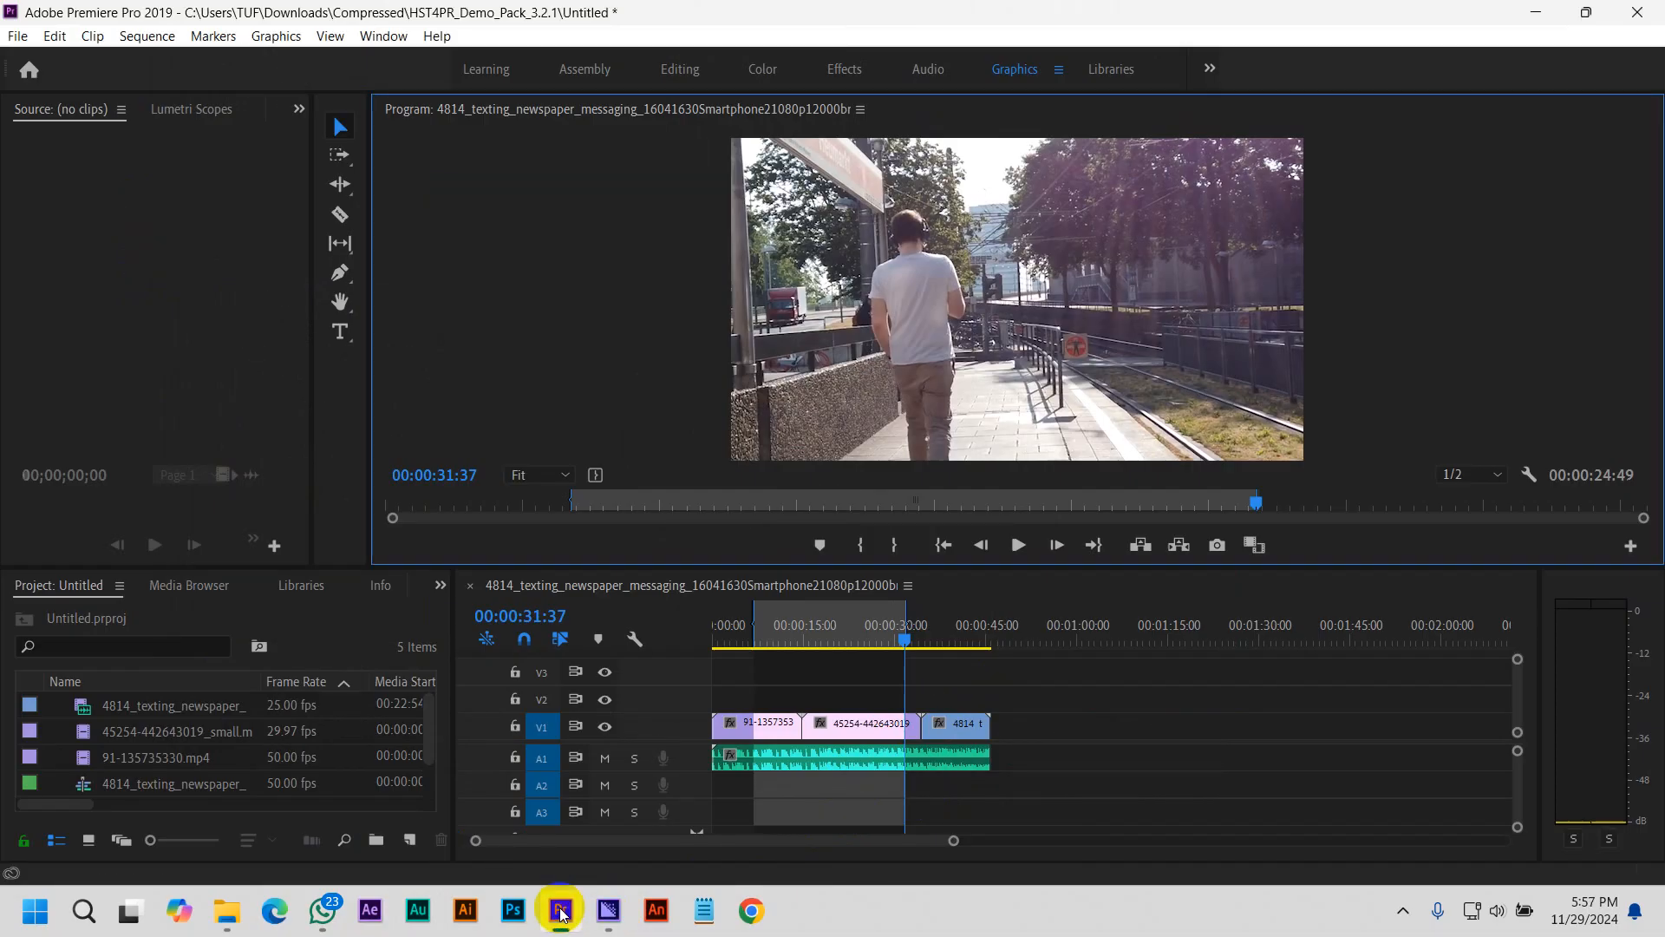
{"action": "left_click", "coordinate": [1535, 12]}
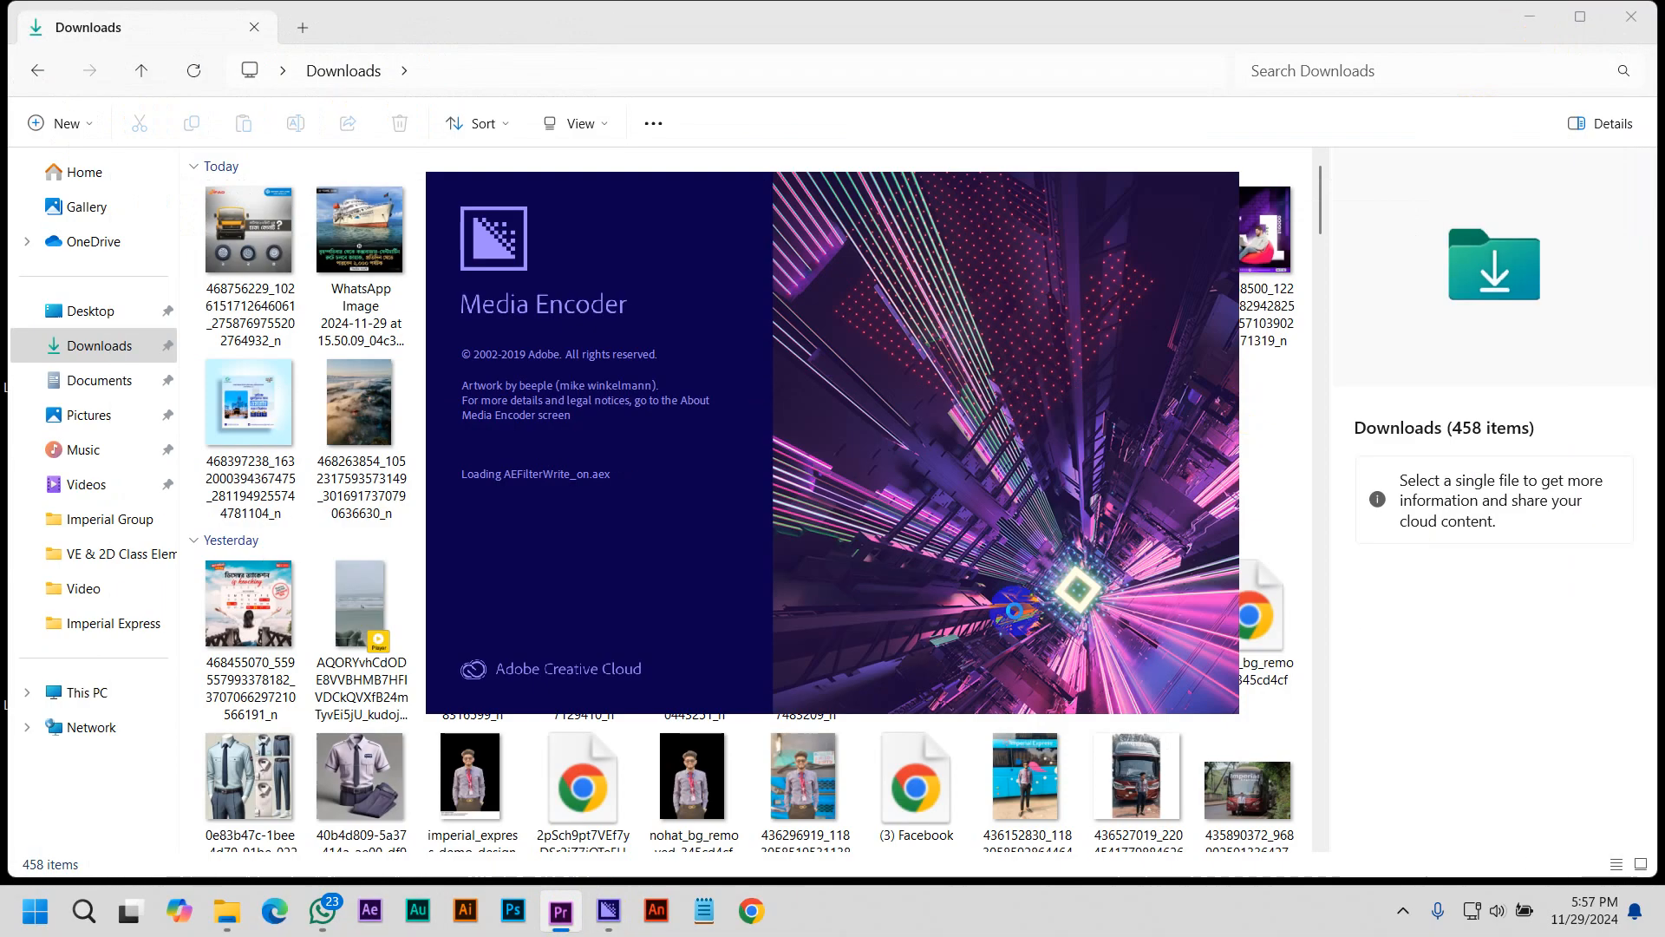
{"action": "left_click", "coordinate": [95, 312]}
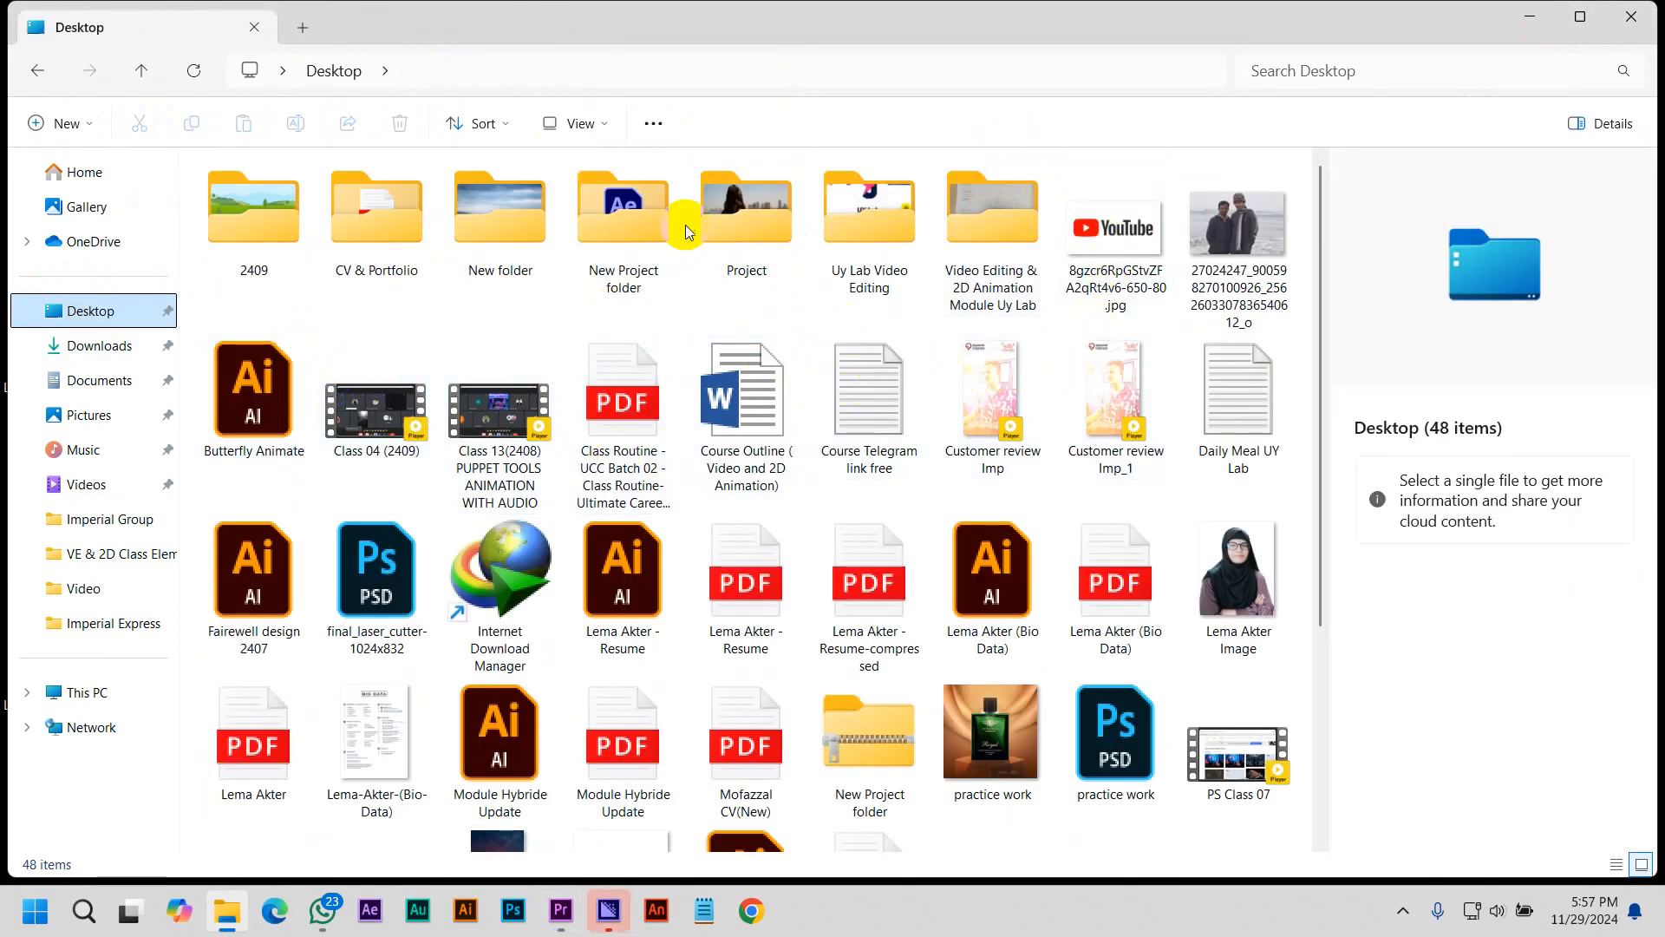
{"action": "double_click", "coordinate": [762, 234]}
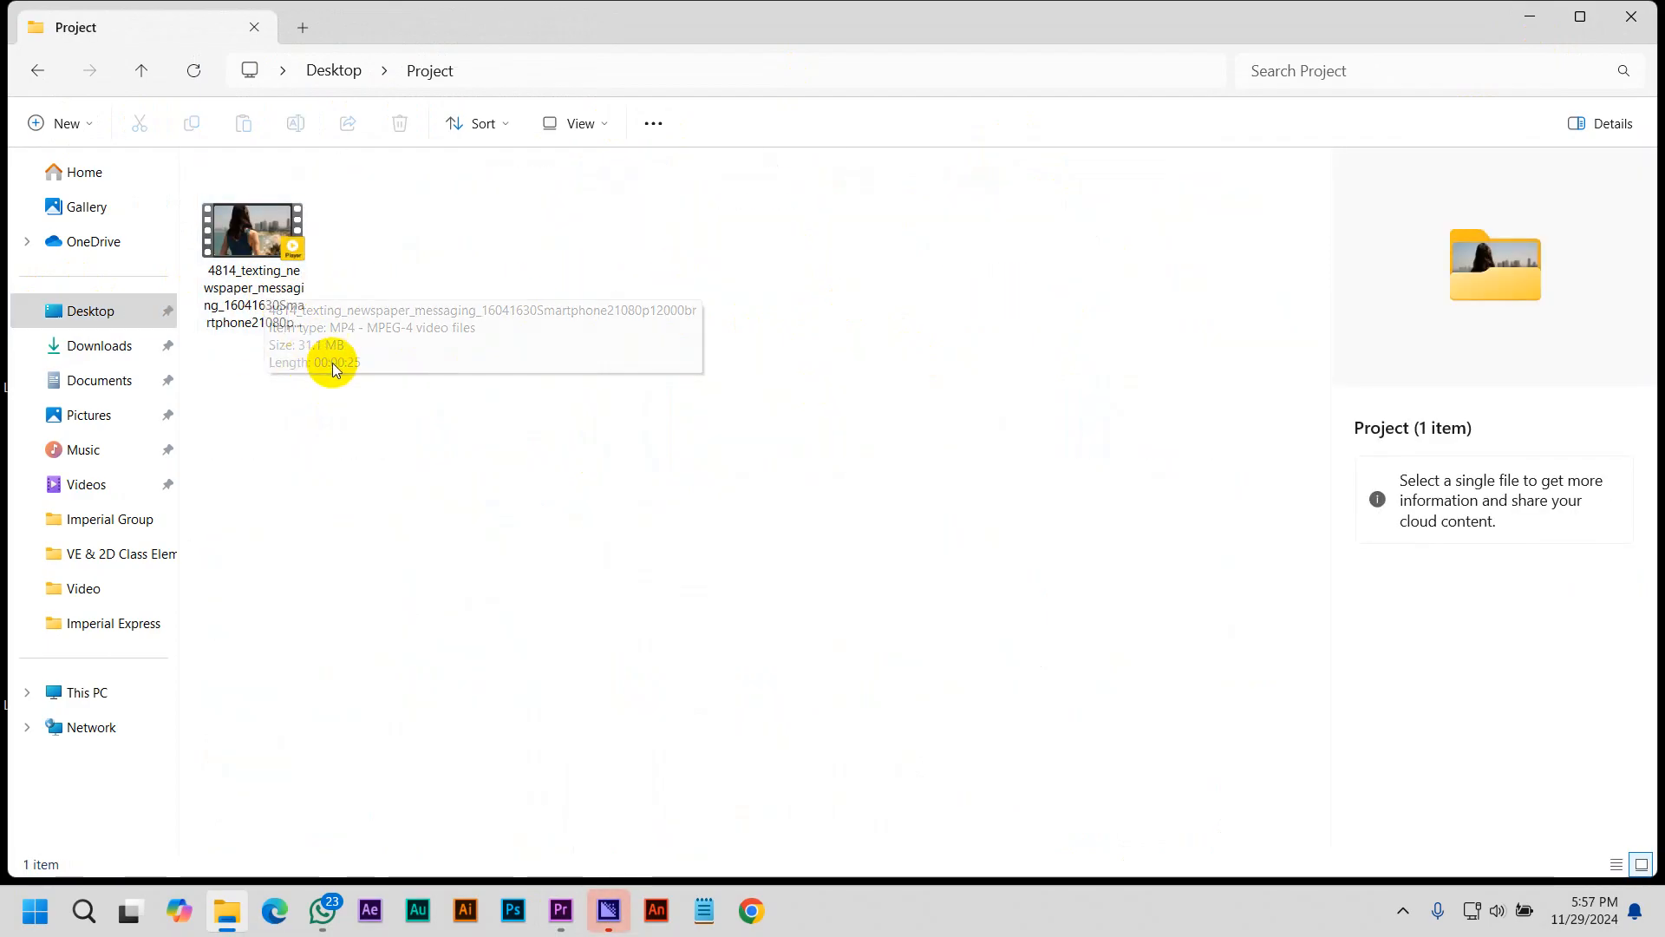
Switch to Adobe Media Encoder and select H.264 as the queued sequence's format
{"action": "left_click", "coordinate": [566, 913]}
{"action": "left_click", "coordinate": [608, 911]}
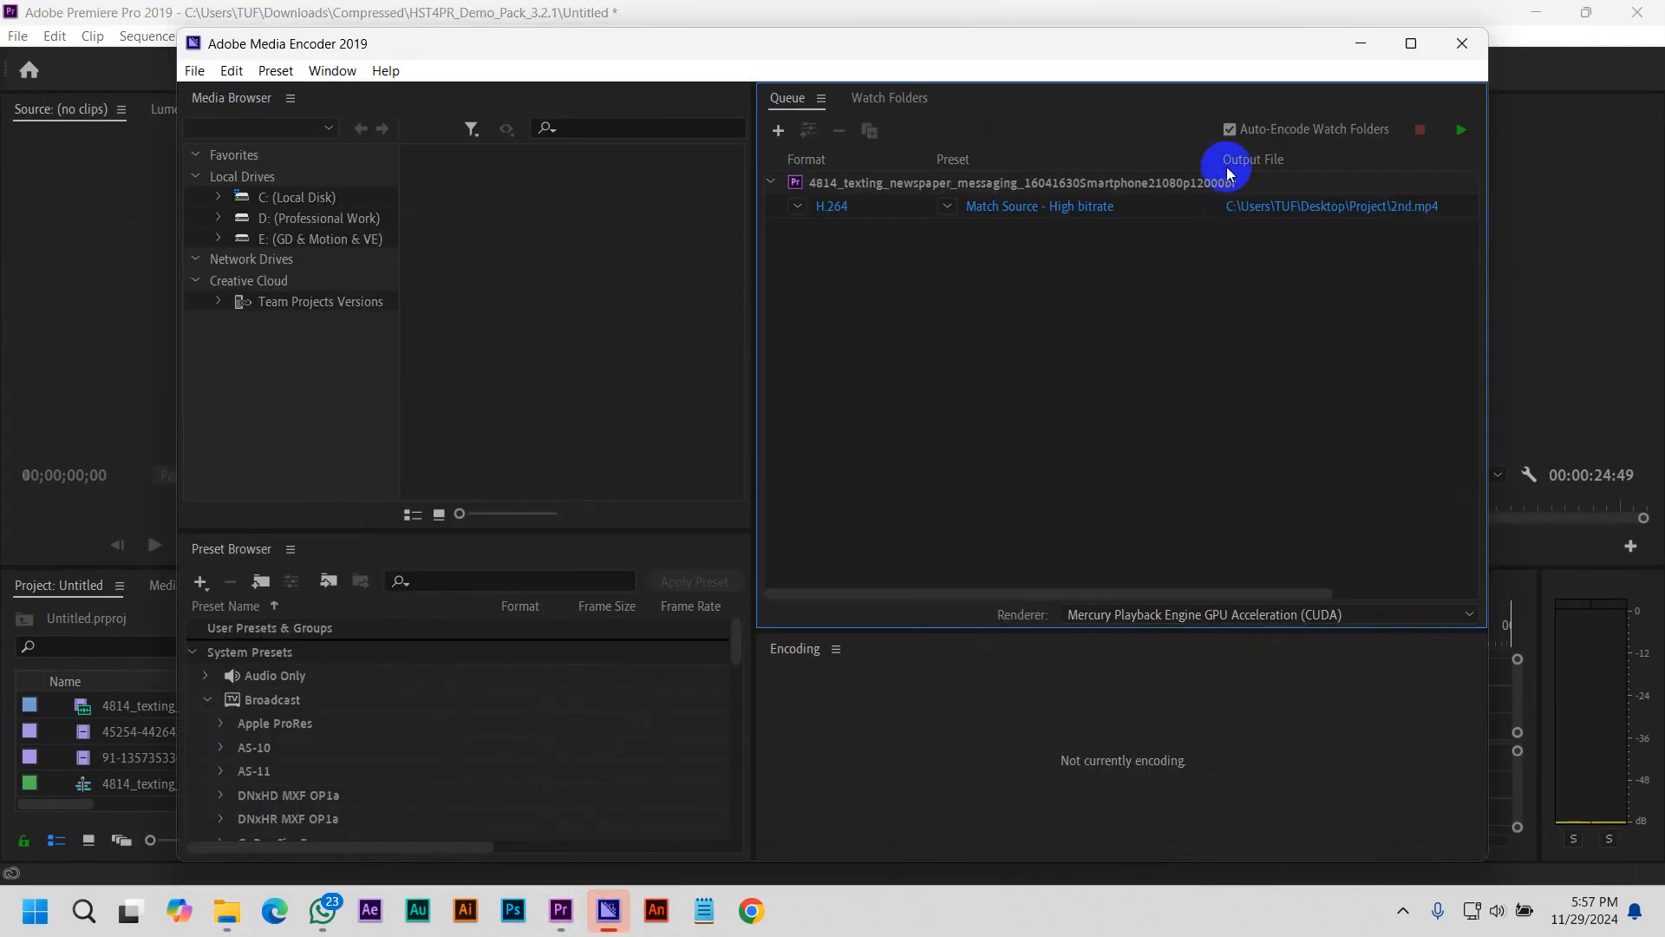
{"action": "left_click", "coordinate": [877, 206]}
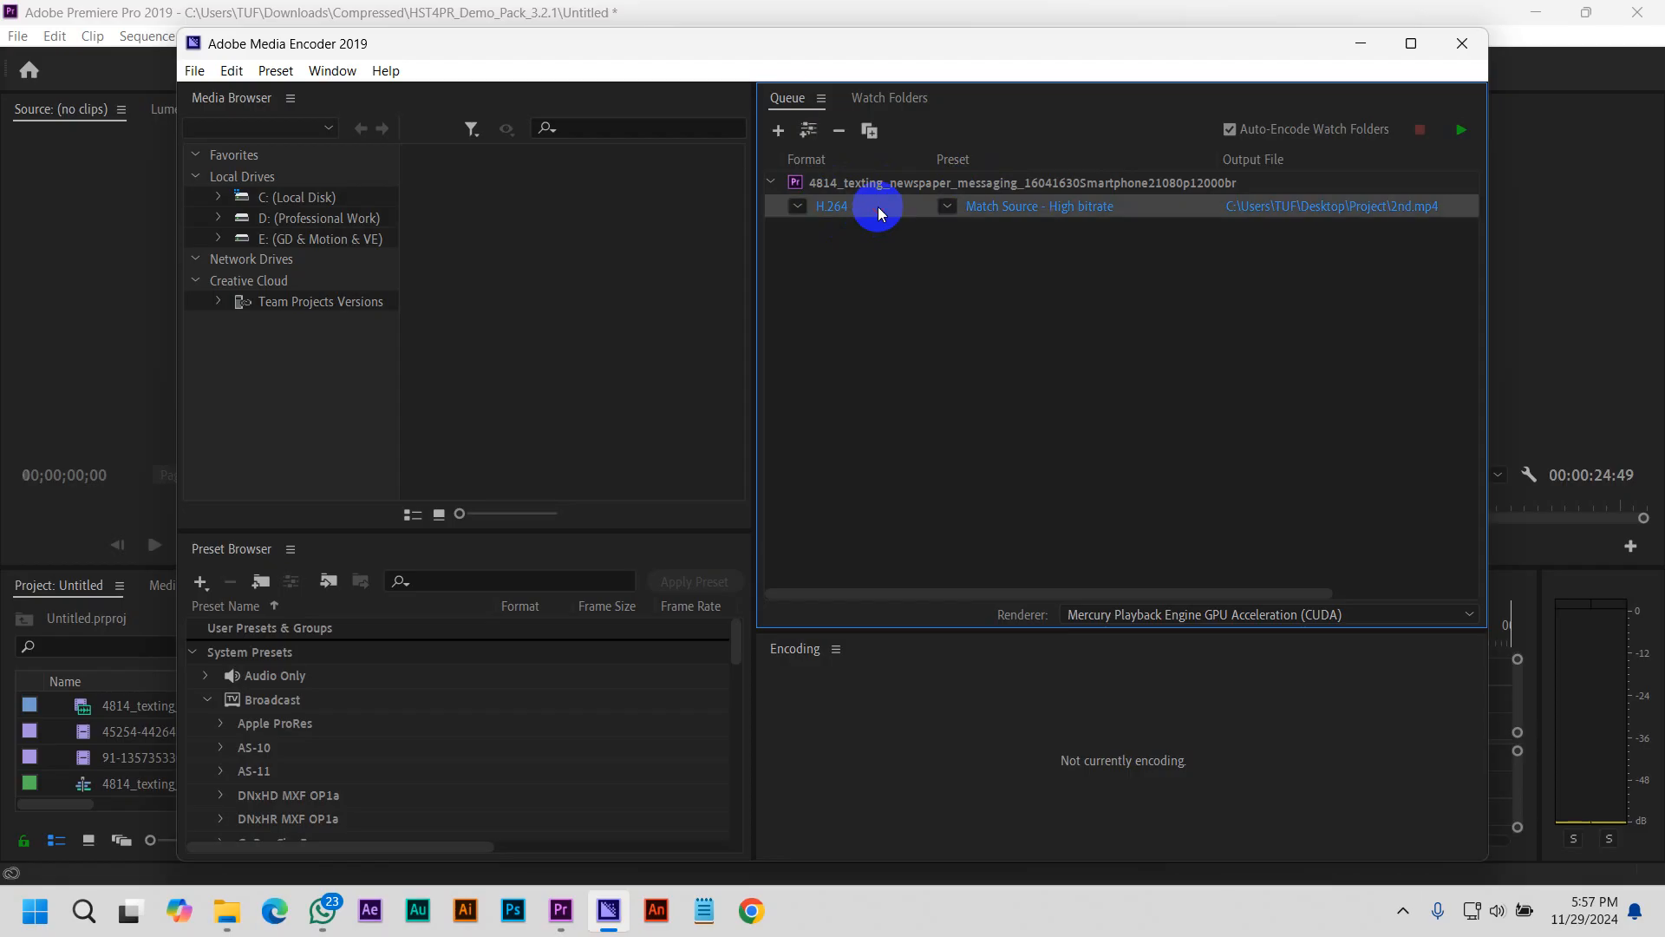
{"action": "left_click", "coordinate": [798, 206]}
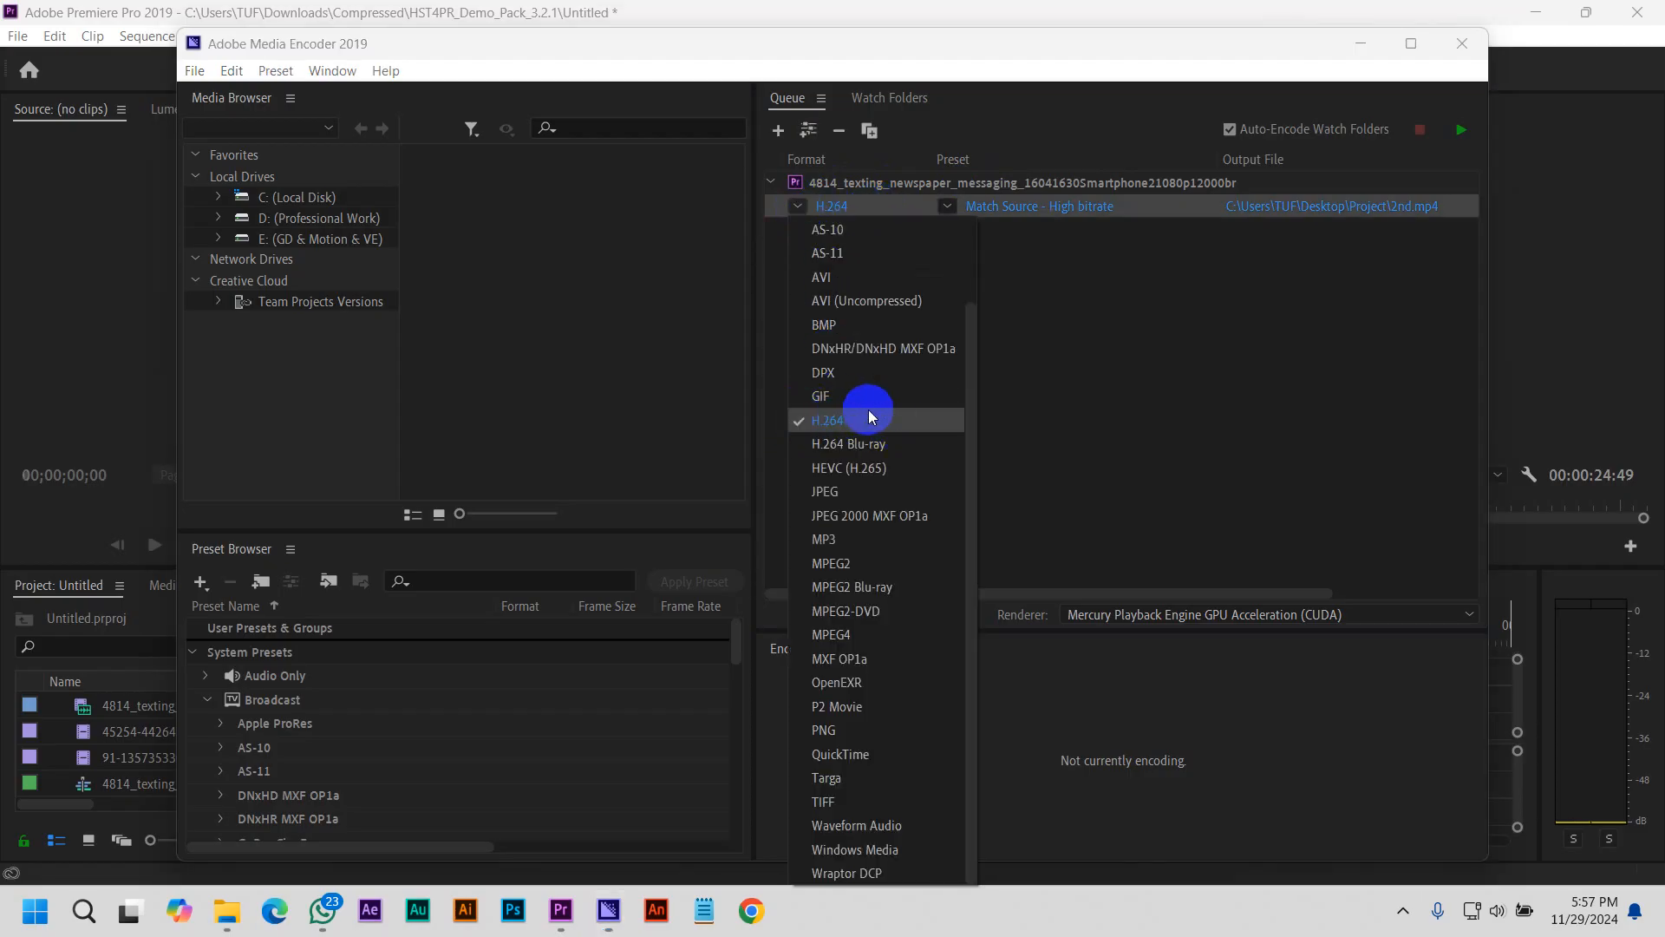
{"action": "left_click", "coordinate": [850, 423]}
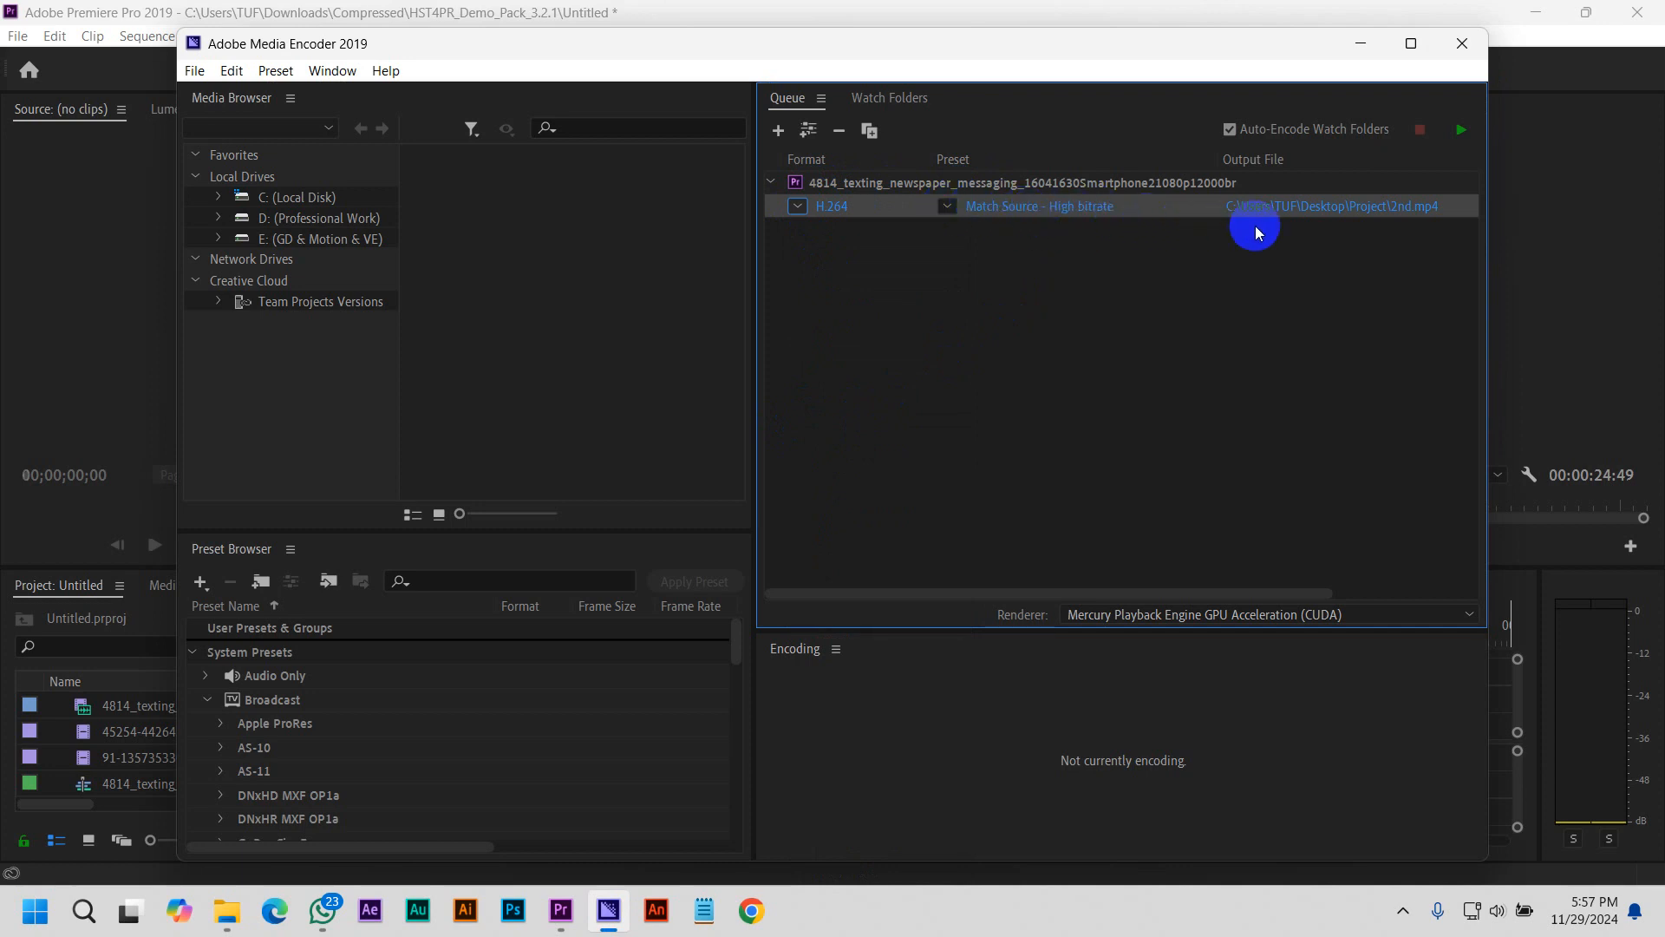
Confirm 2nd in the Project folder as the queued item's output file and start the encoding queue
{"action": "left_click", "coordinate": [1345, 211]}
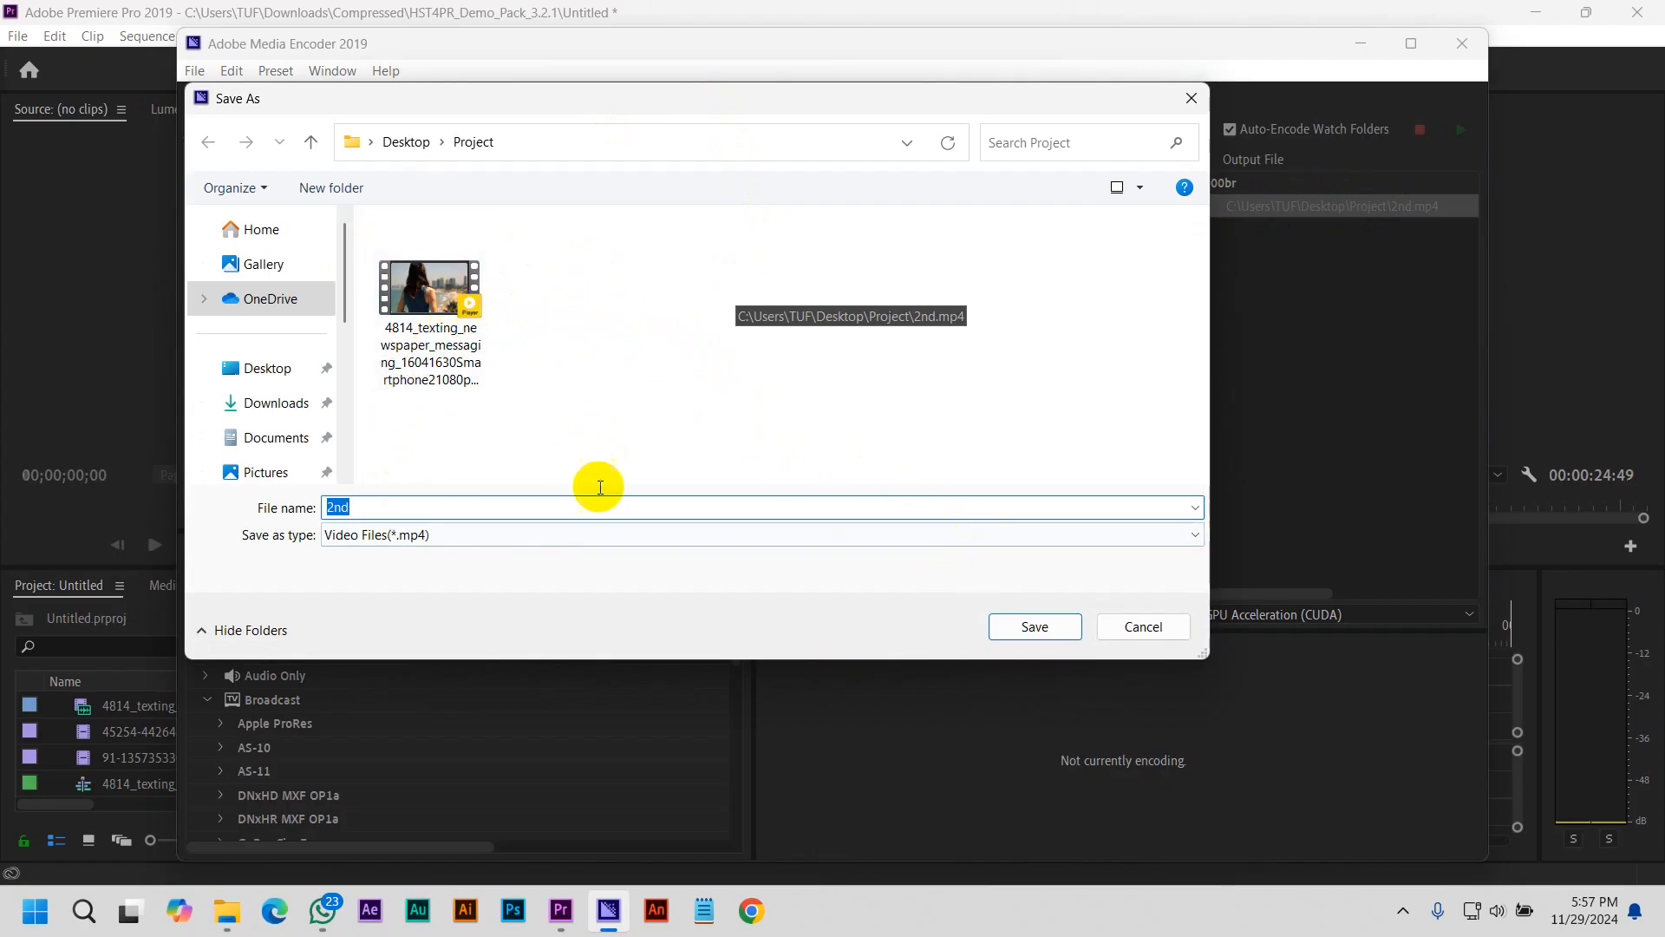
{"action": "left_click", "coordinate": [1062, 635]}
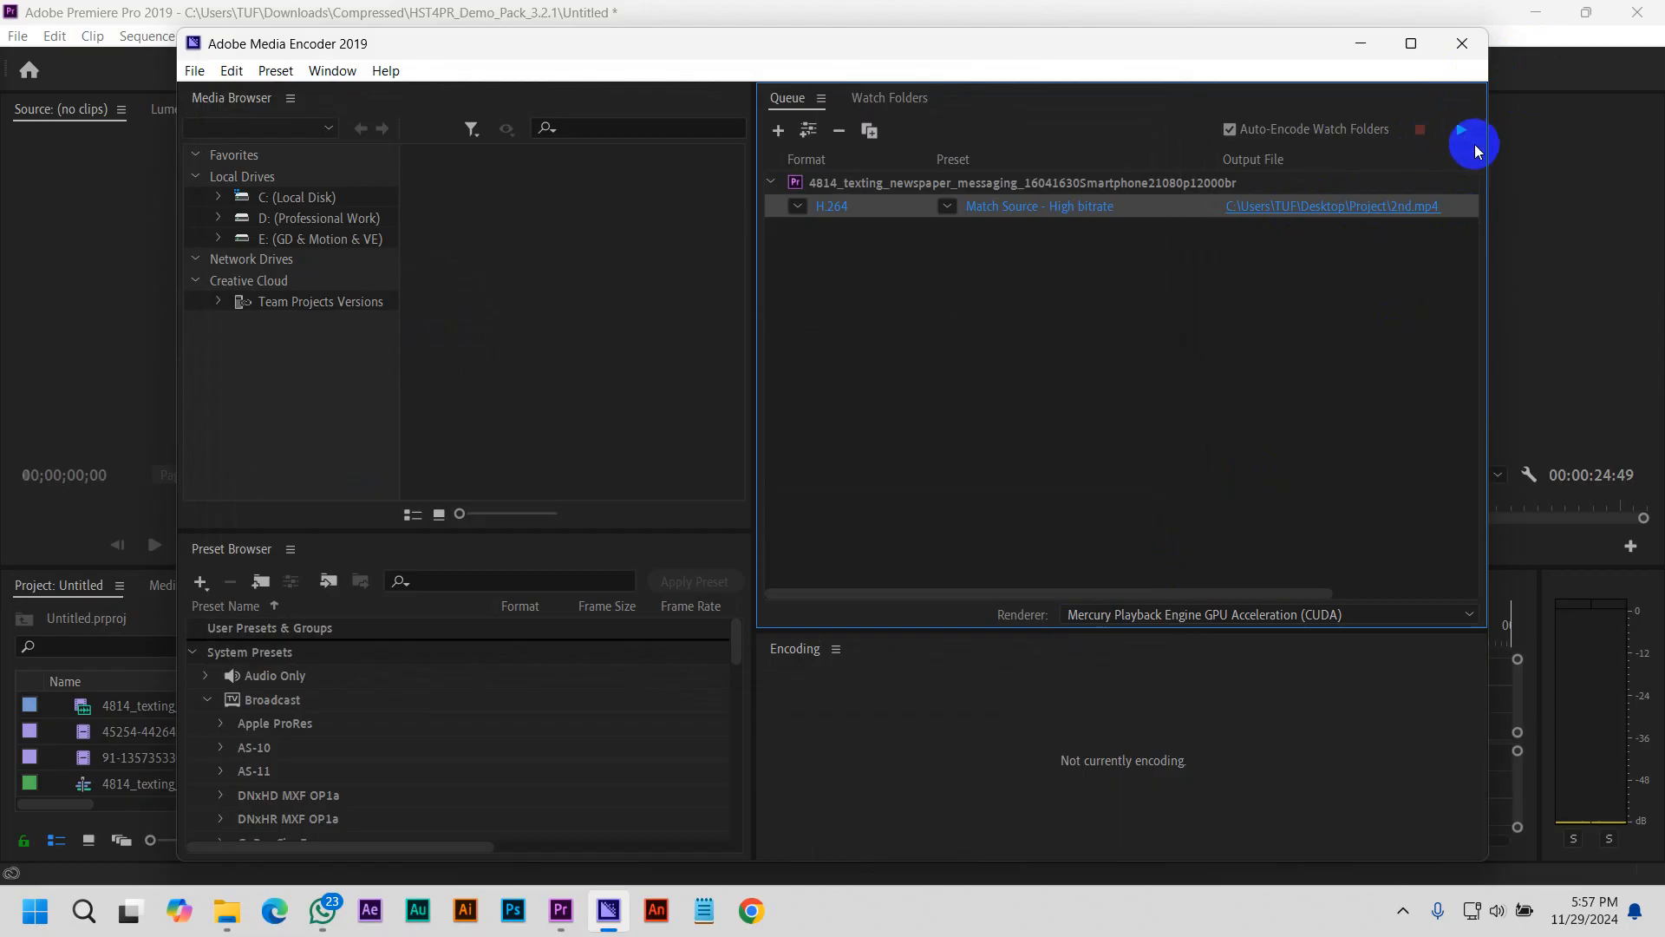
{"action": "left_click", "coordinate": [1457, 123]}
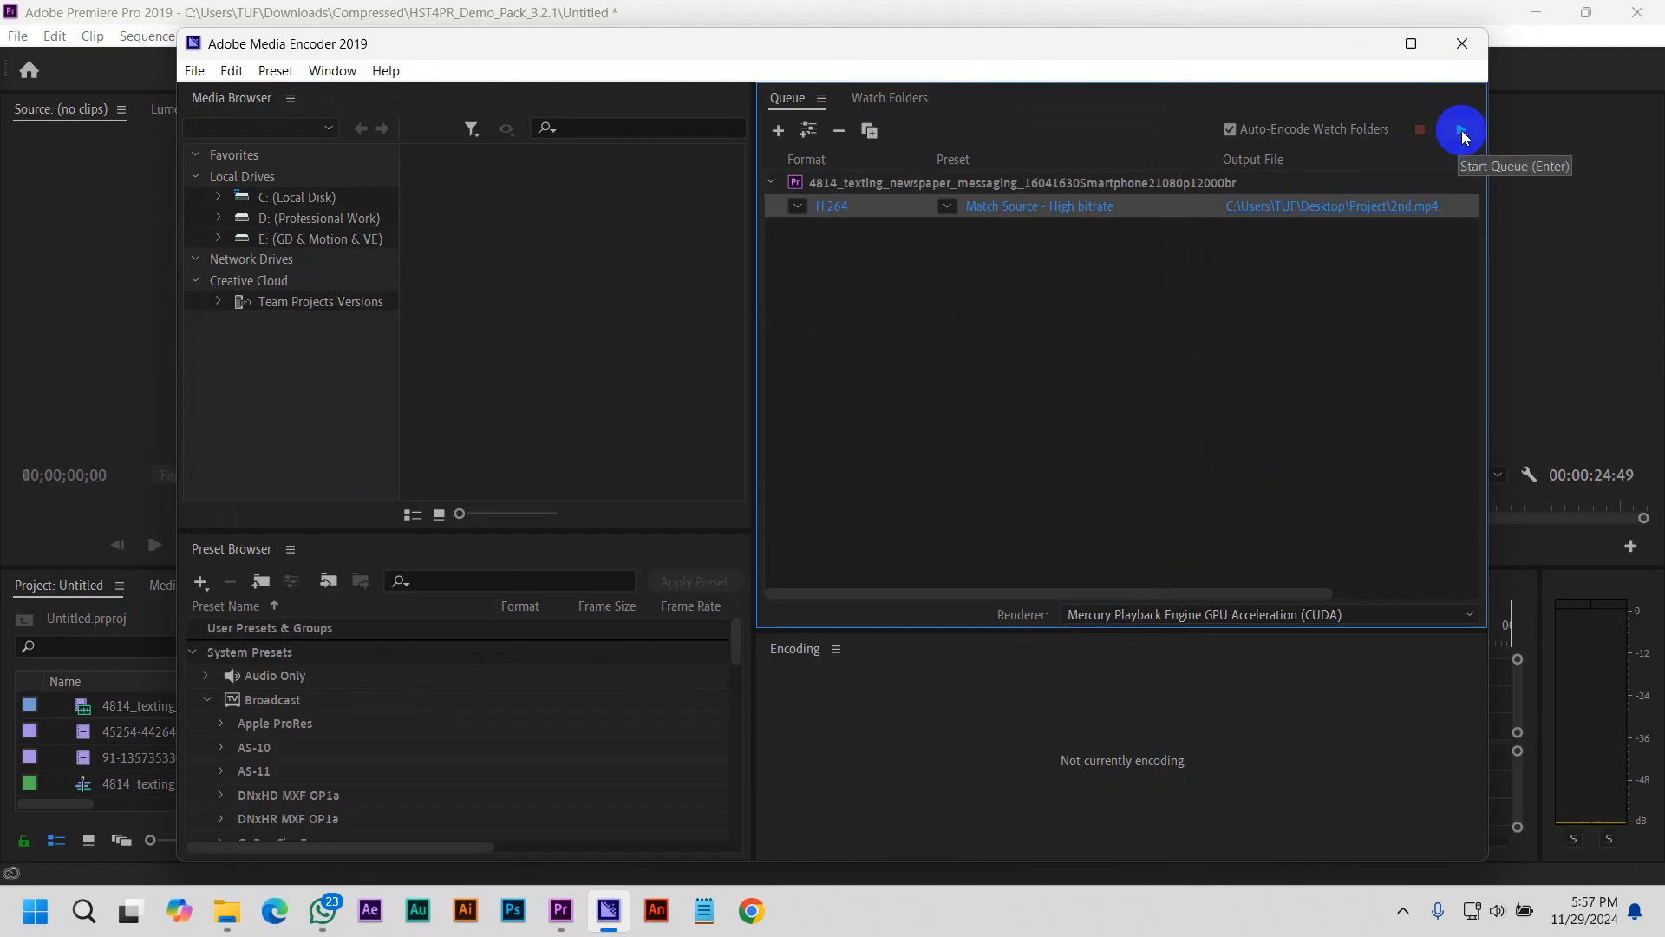
{"action": "left_click", "coordinate": [1461, 130]}
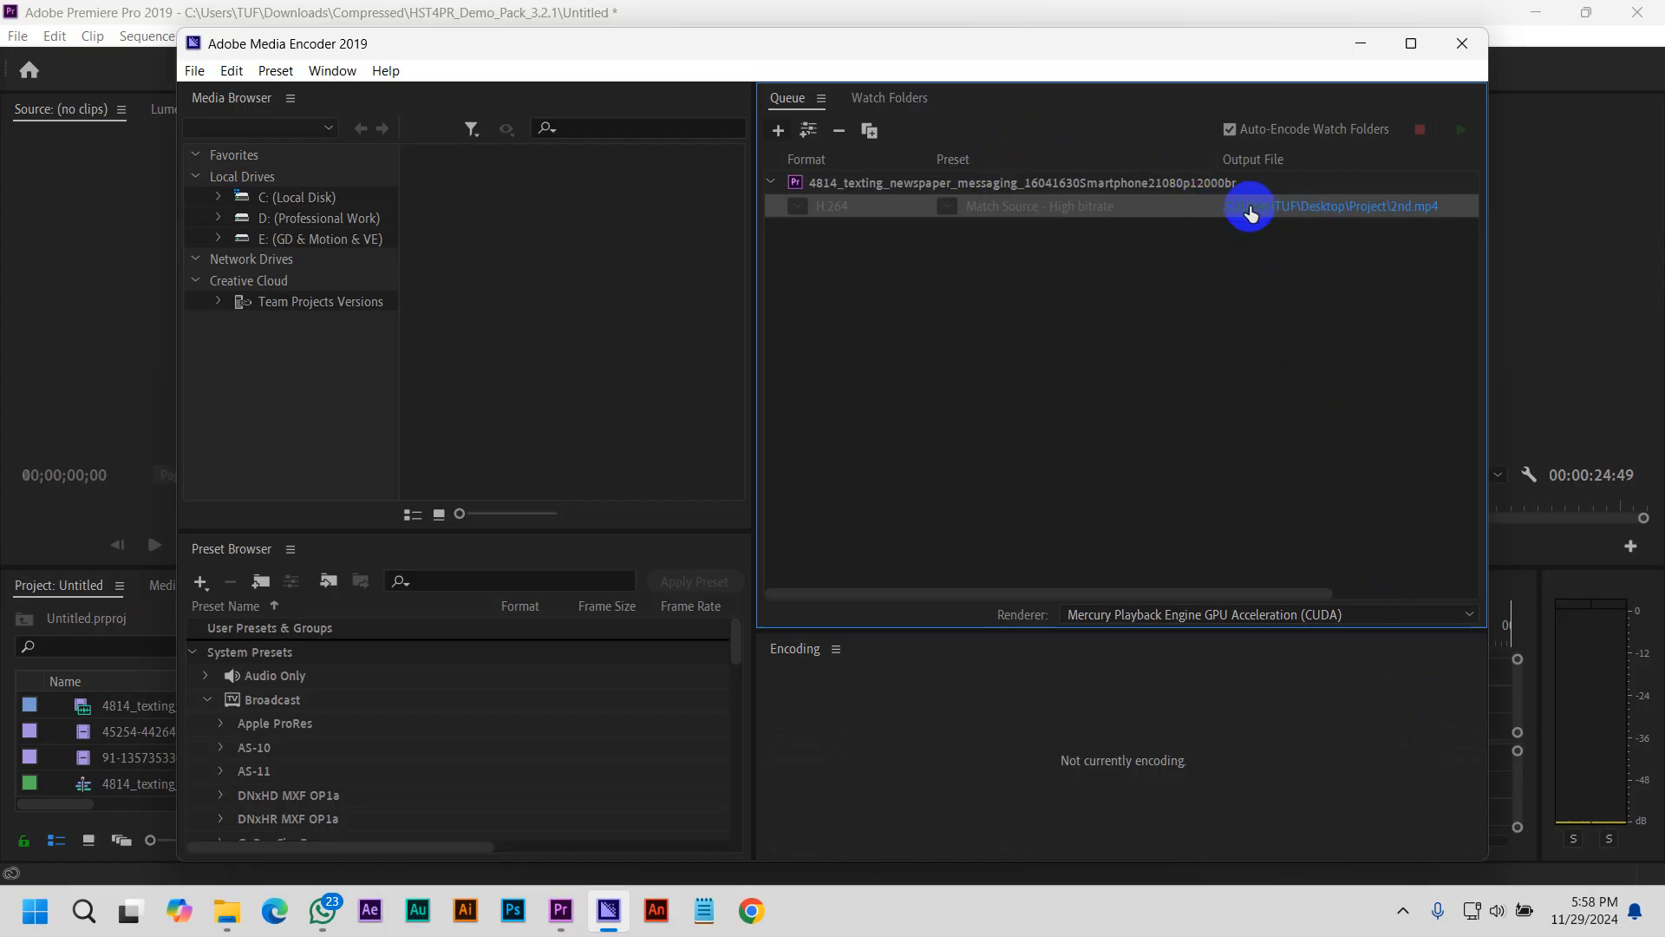
Open the encoded 2nd.mp4 file's folder from the queue to check it, and return to Premiere Pro
{"action": "left_click", "coordinate": [1324, 209]}
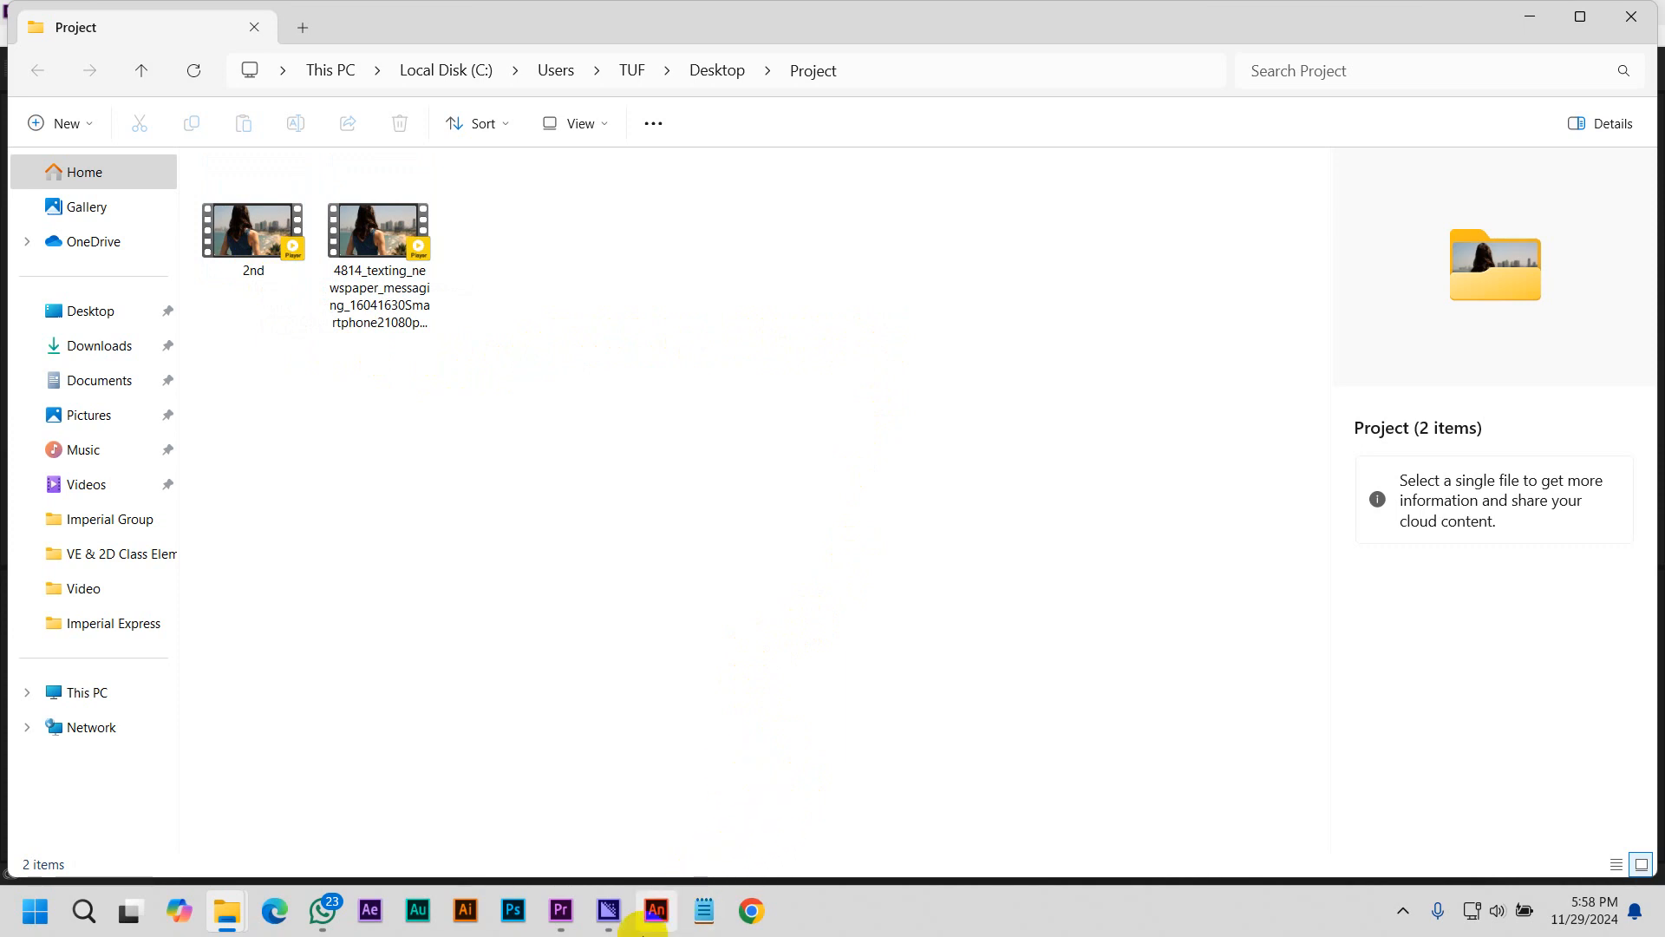
{"action": "mouse_move", "coordinate": [617, 915]}
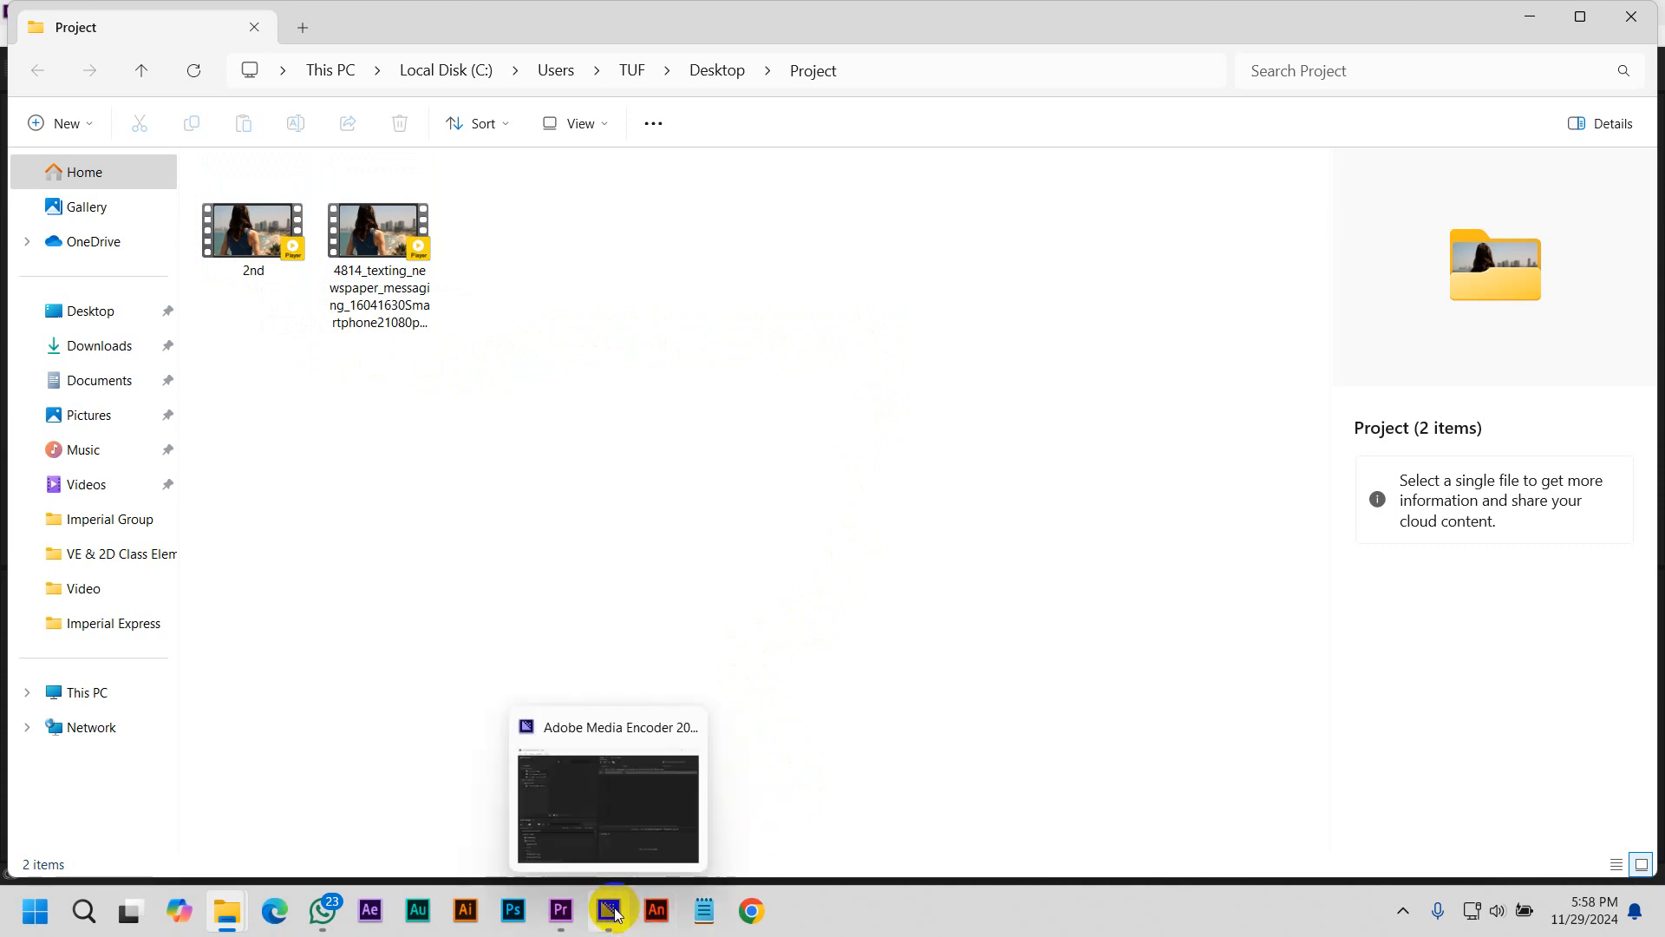
{"action": "left_click", "coordinate": [598, 919]}
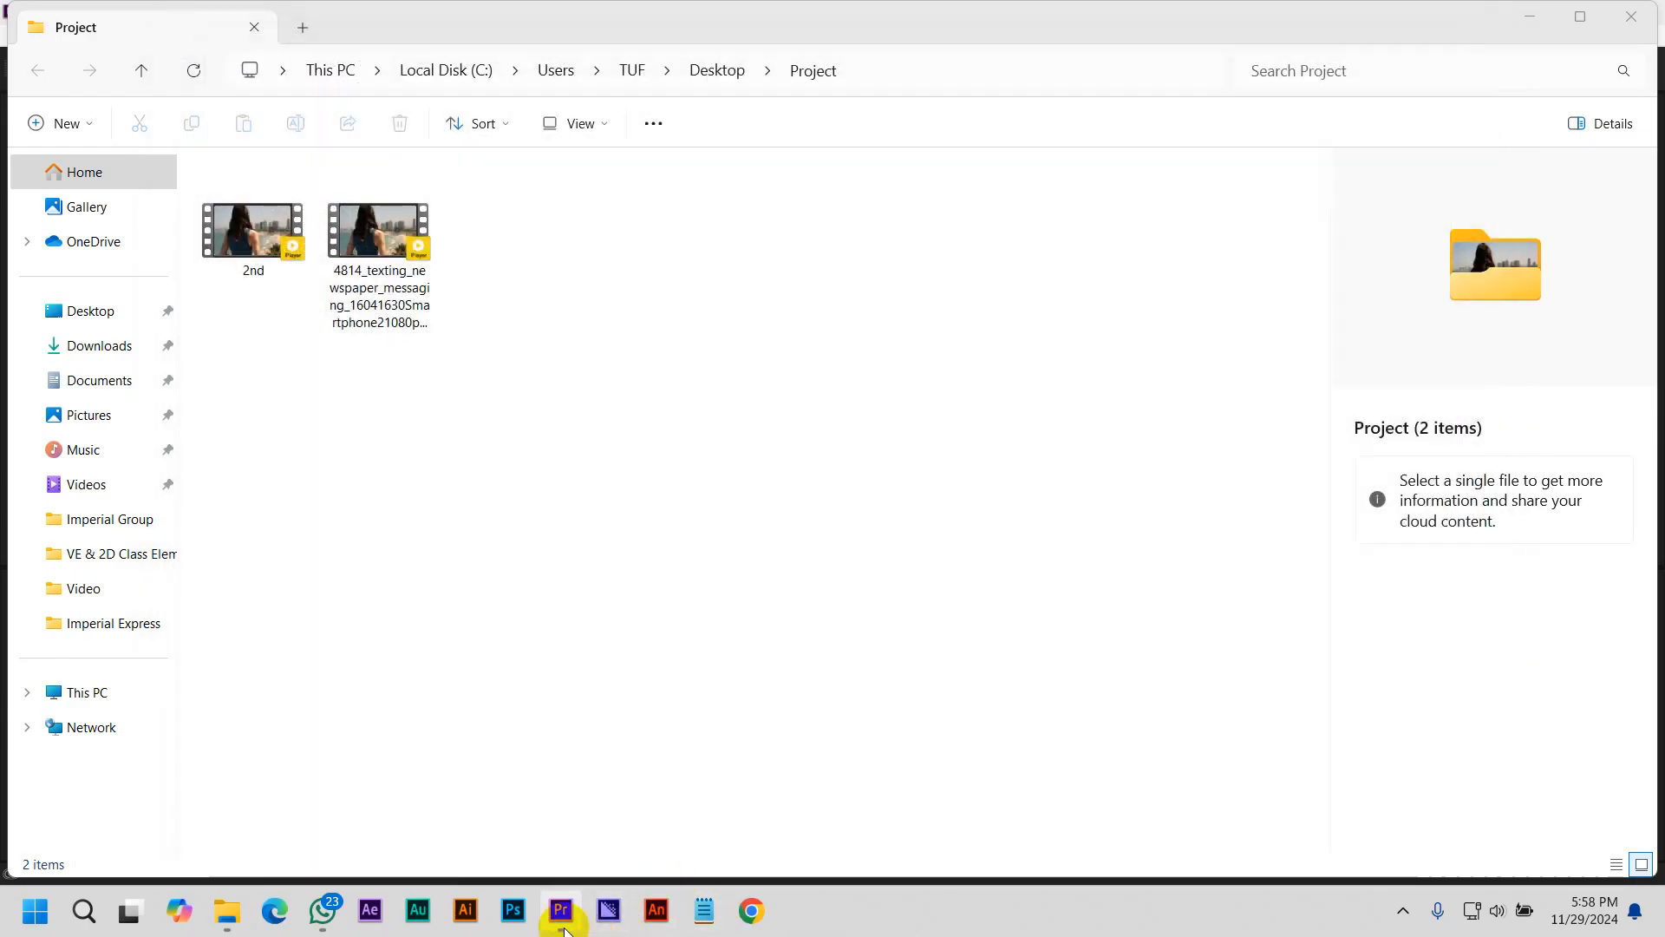
{"action": "left_click", "coordinate": [564, 920]}
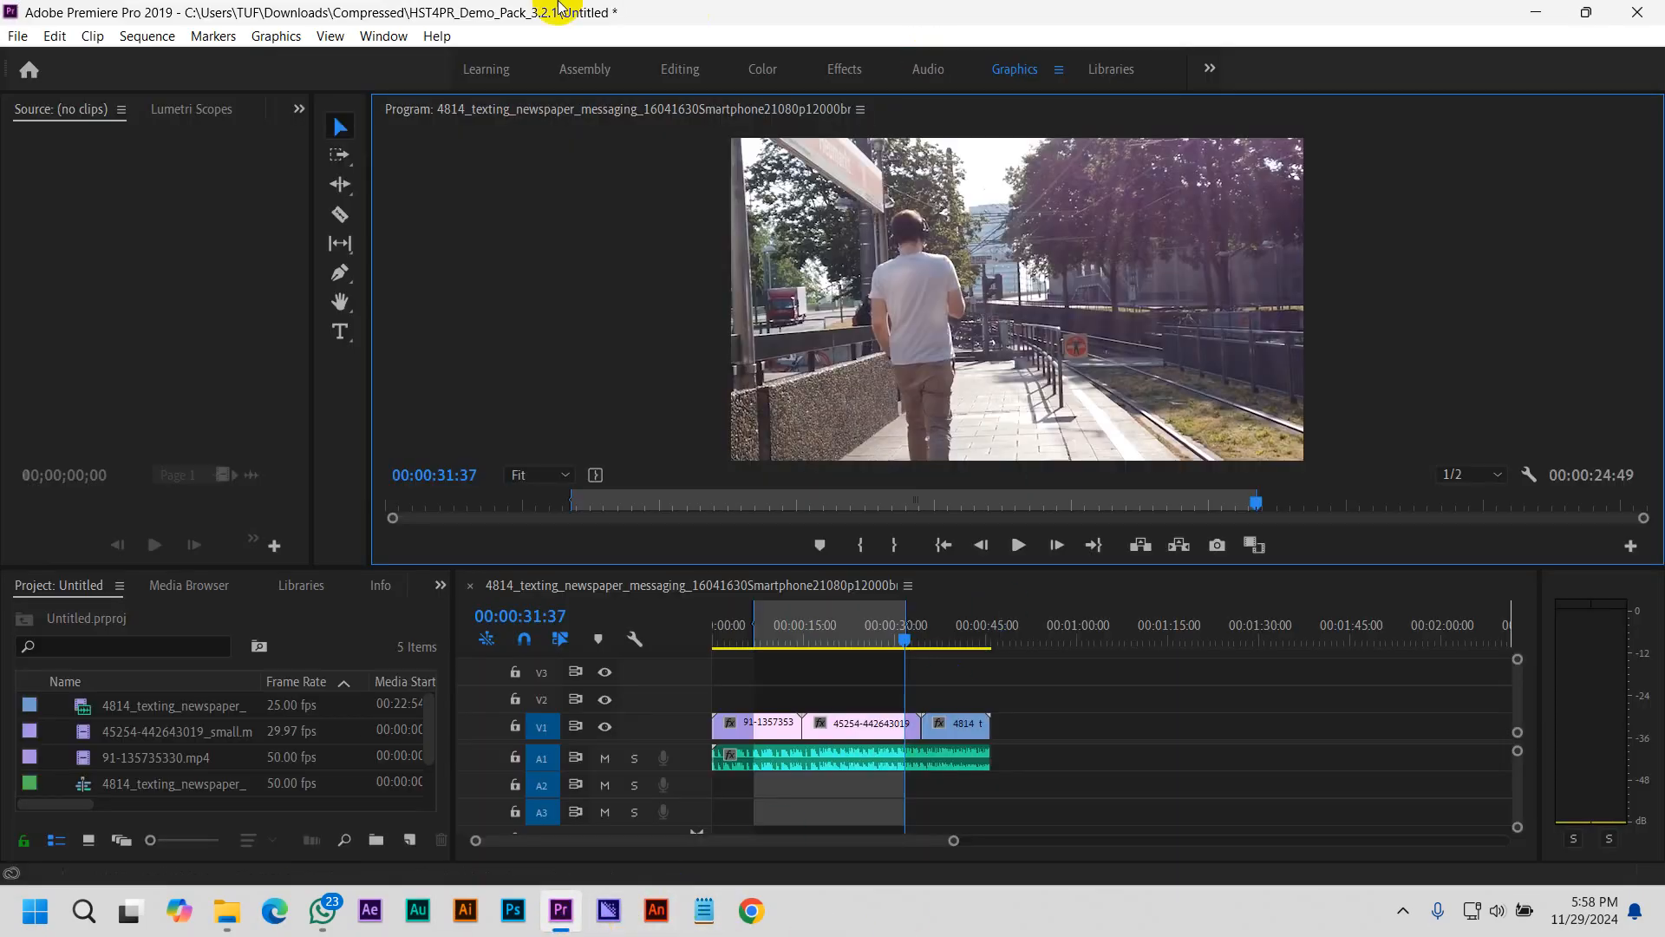
Move the playhead to the sequence start and save the project as 1st in the Desktop's Project folder
{"action": "left_click_drag", "start_coordinate": [905, 646], "coordinate": [651, 639]}
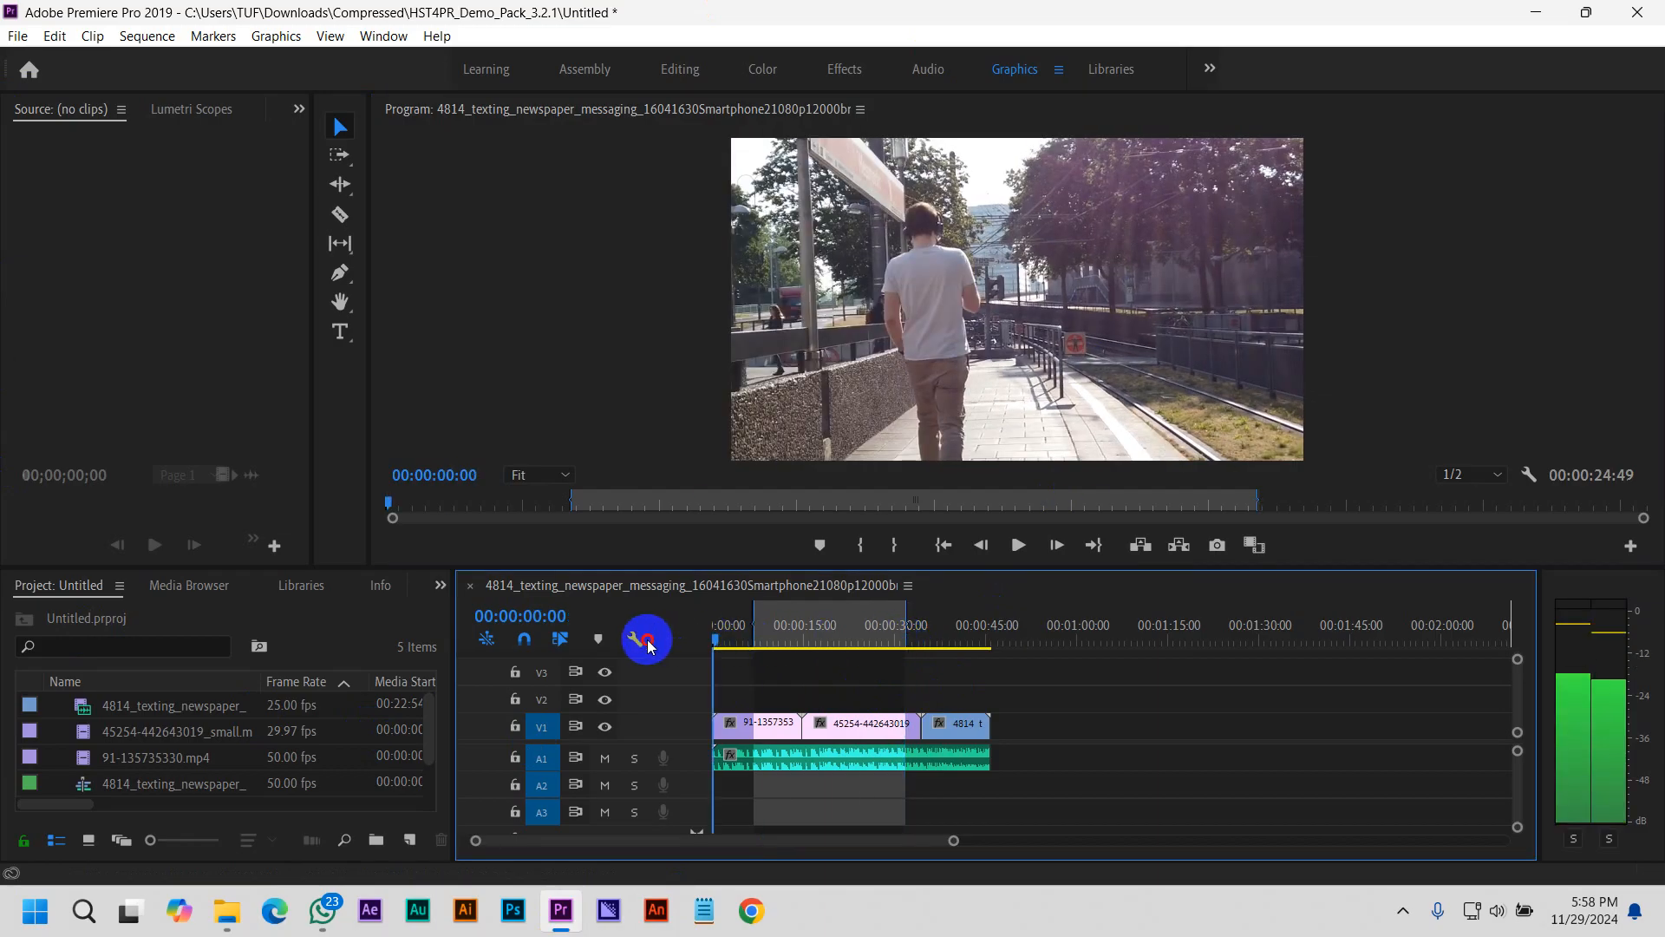
{"action": "left_click", "coordinate": [18, 37]}
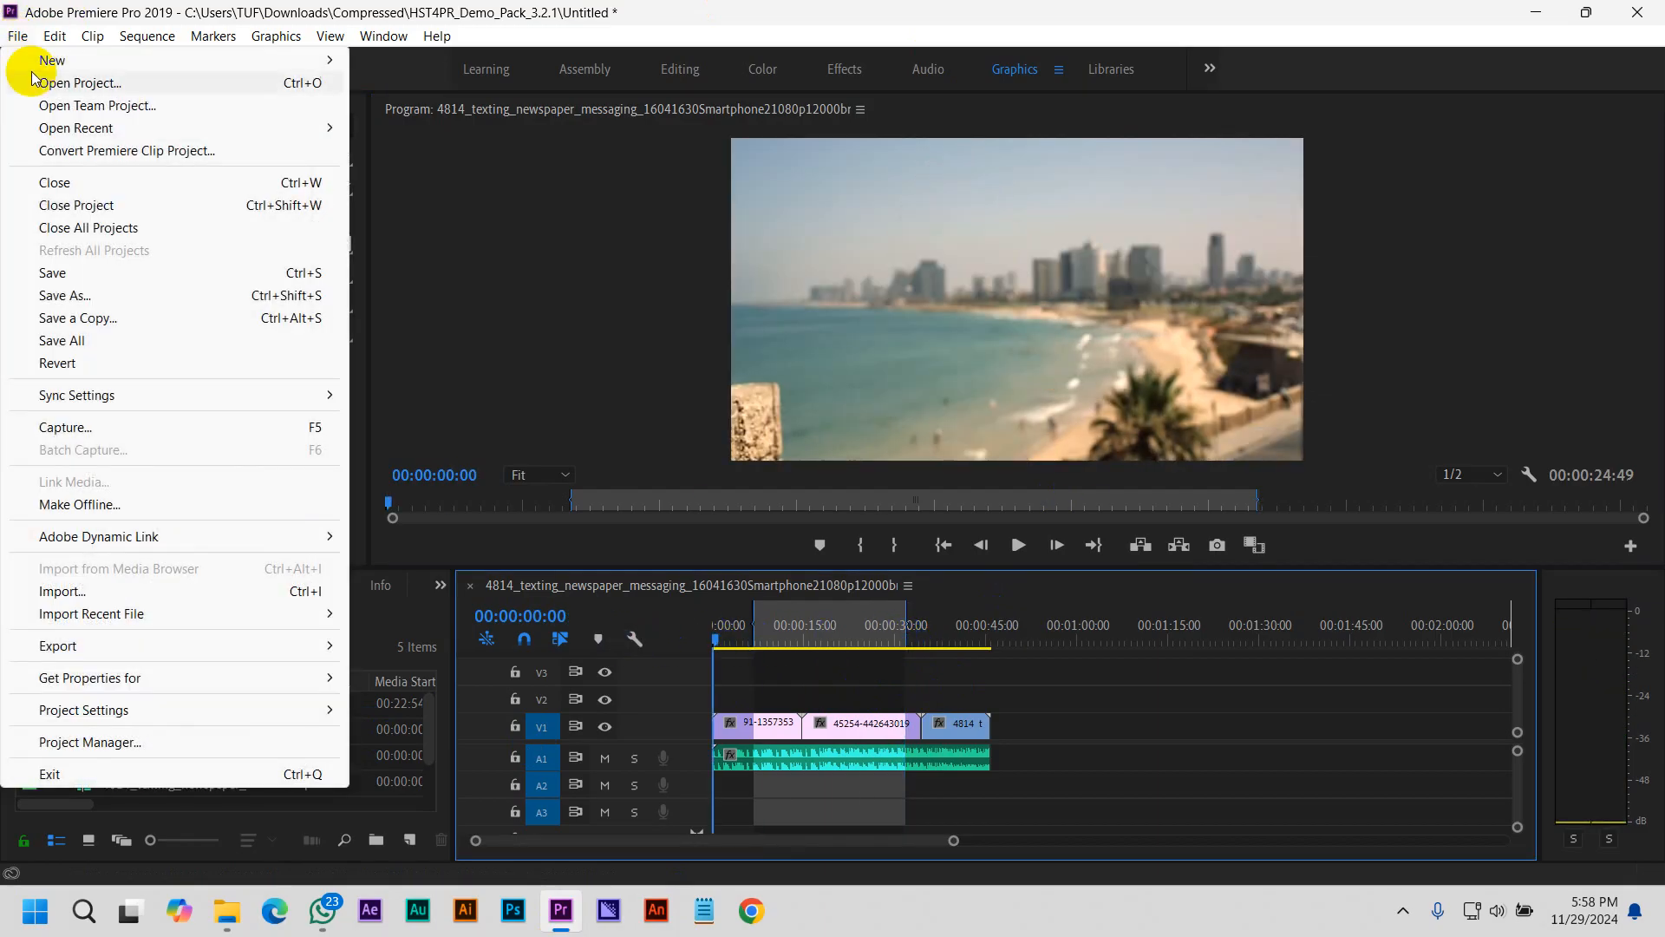
{"action": "left_click", "coordinate": [94, 298]}
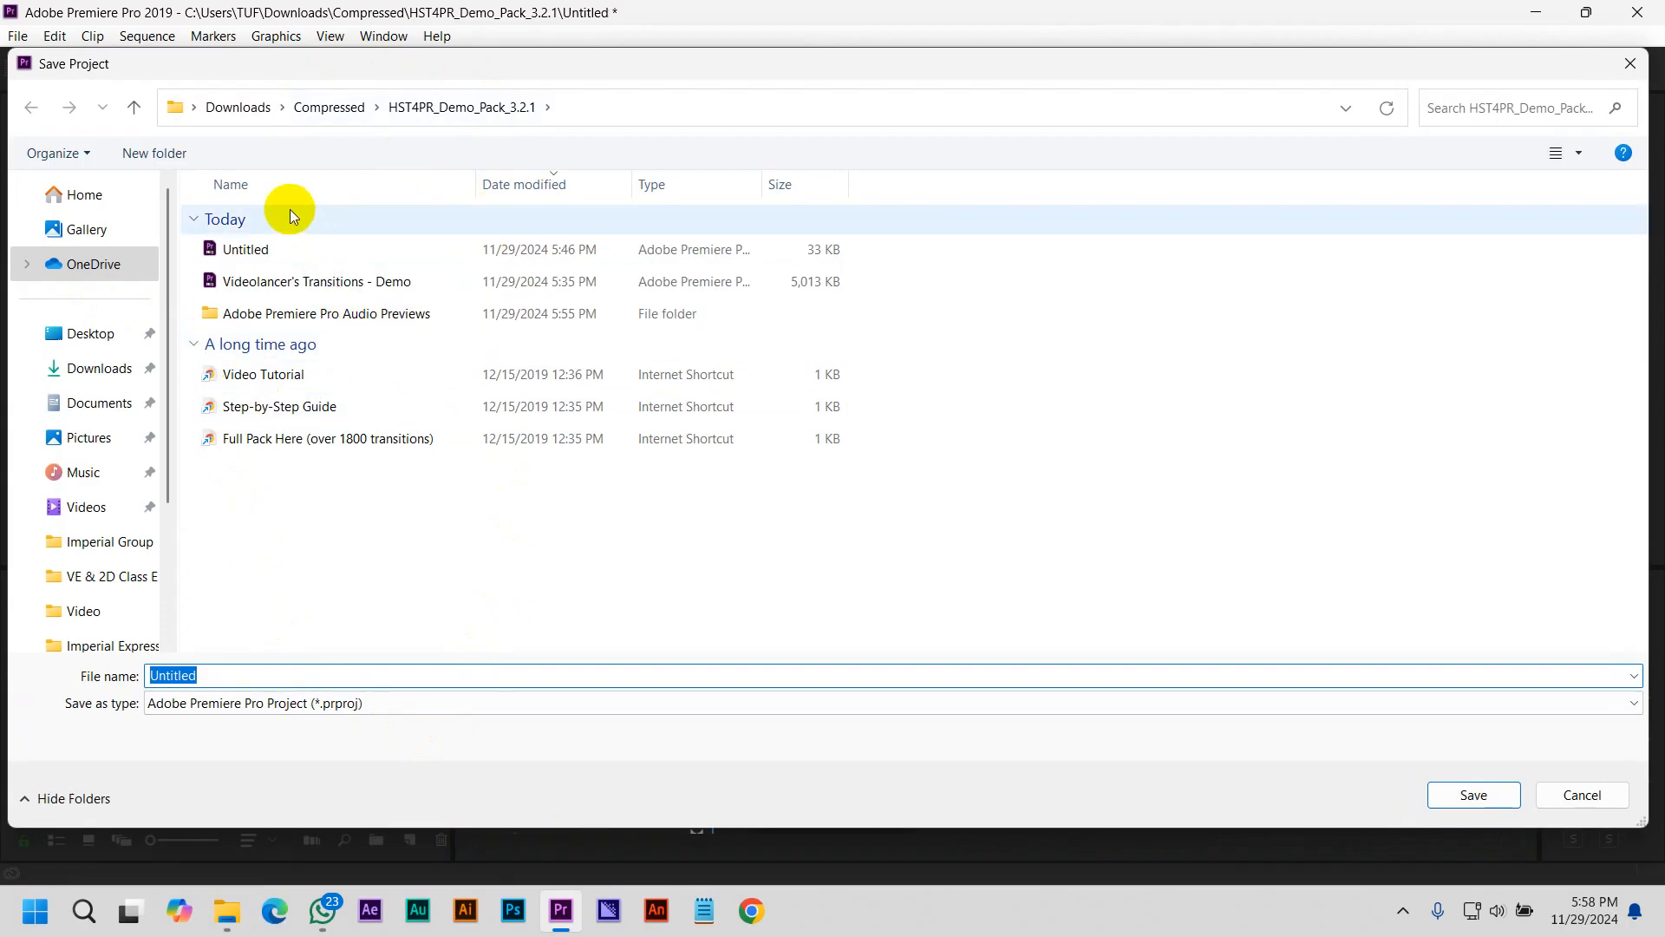
{"action": "left_click", "coordinate": [82, 331]}
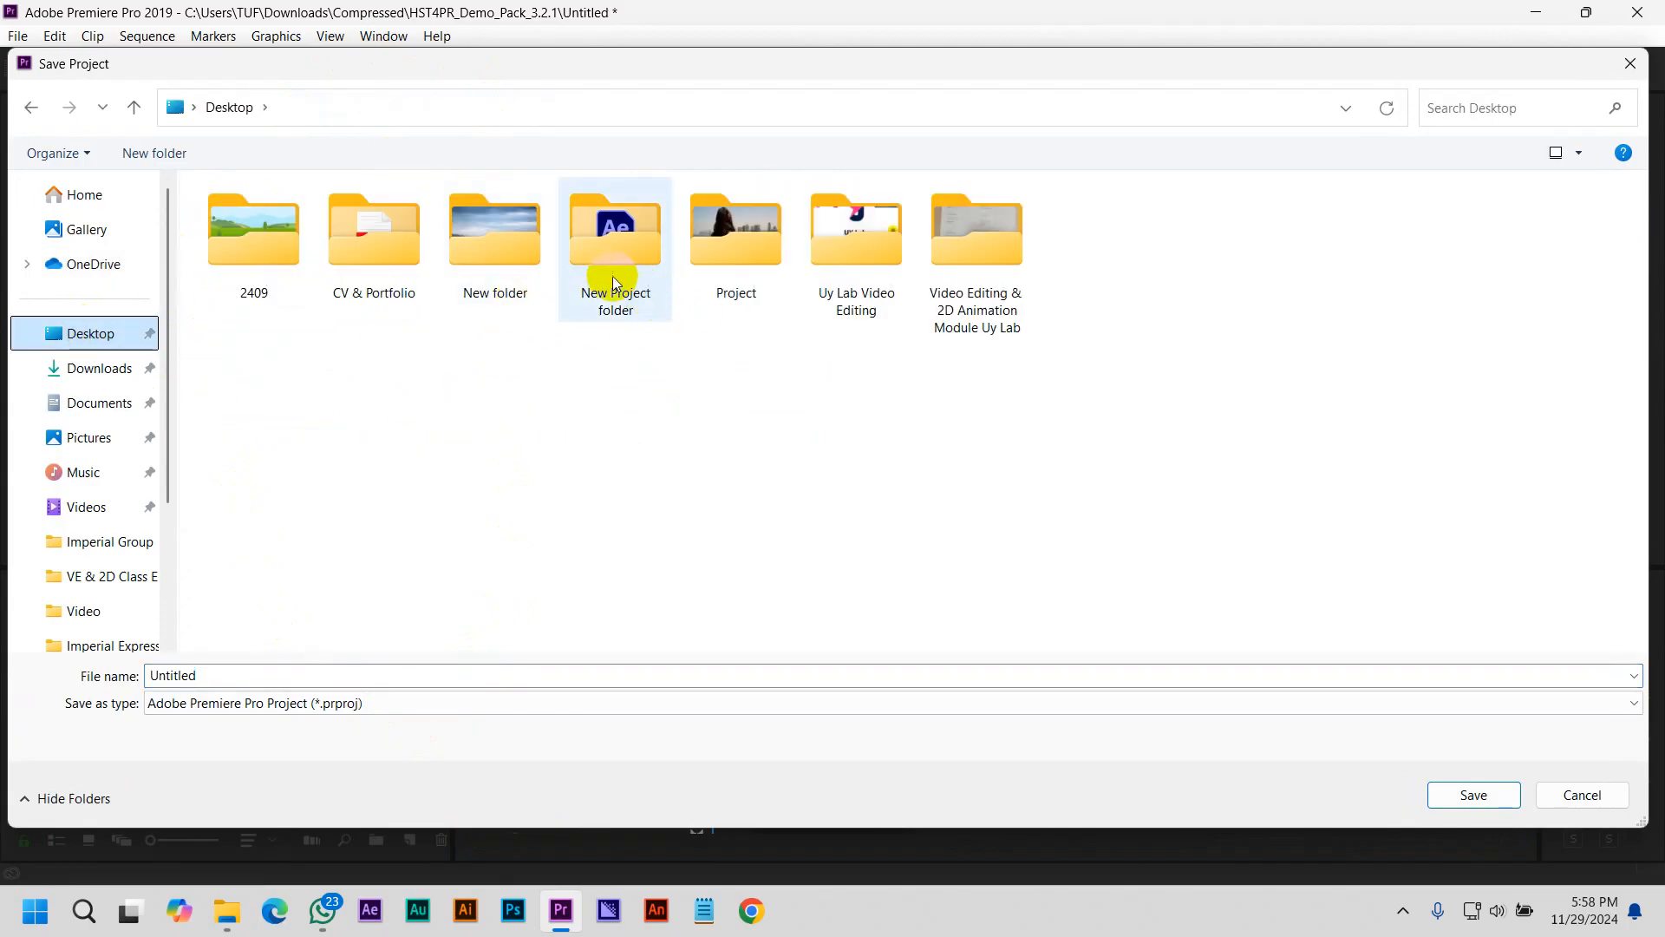
{"action": "double_click", "coordinate": [727, 272]}
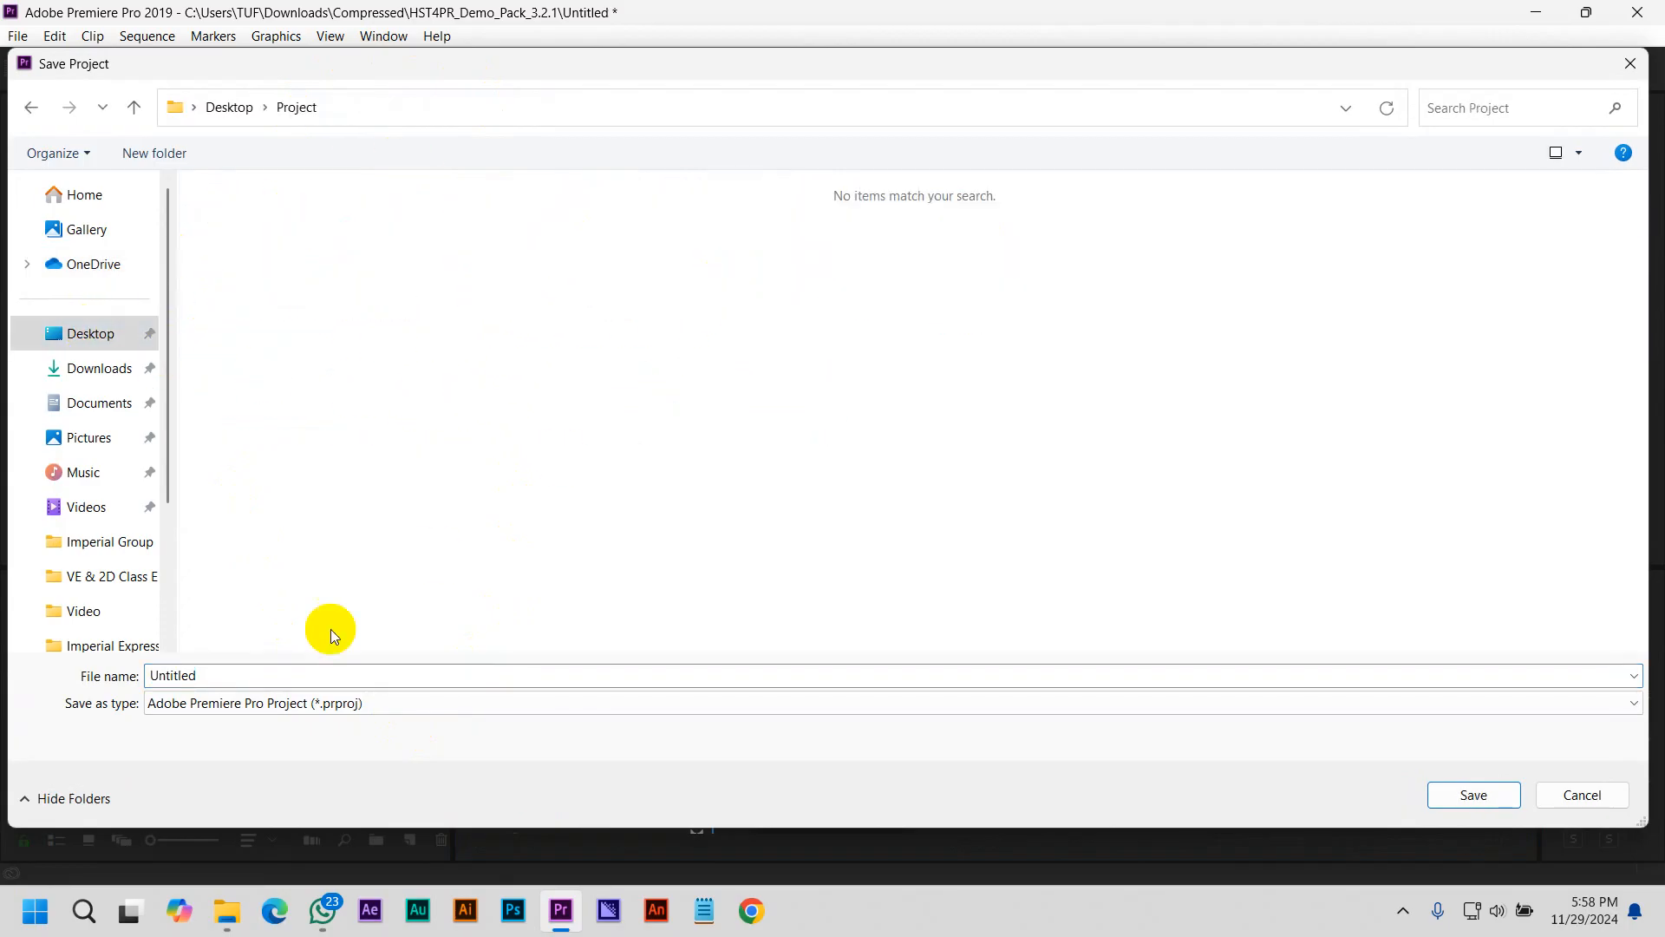
{"action": "double_click", "coordinate": [243, 675]}
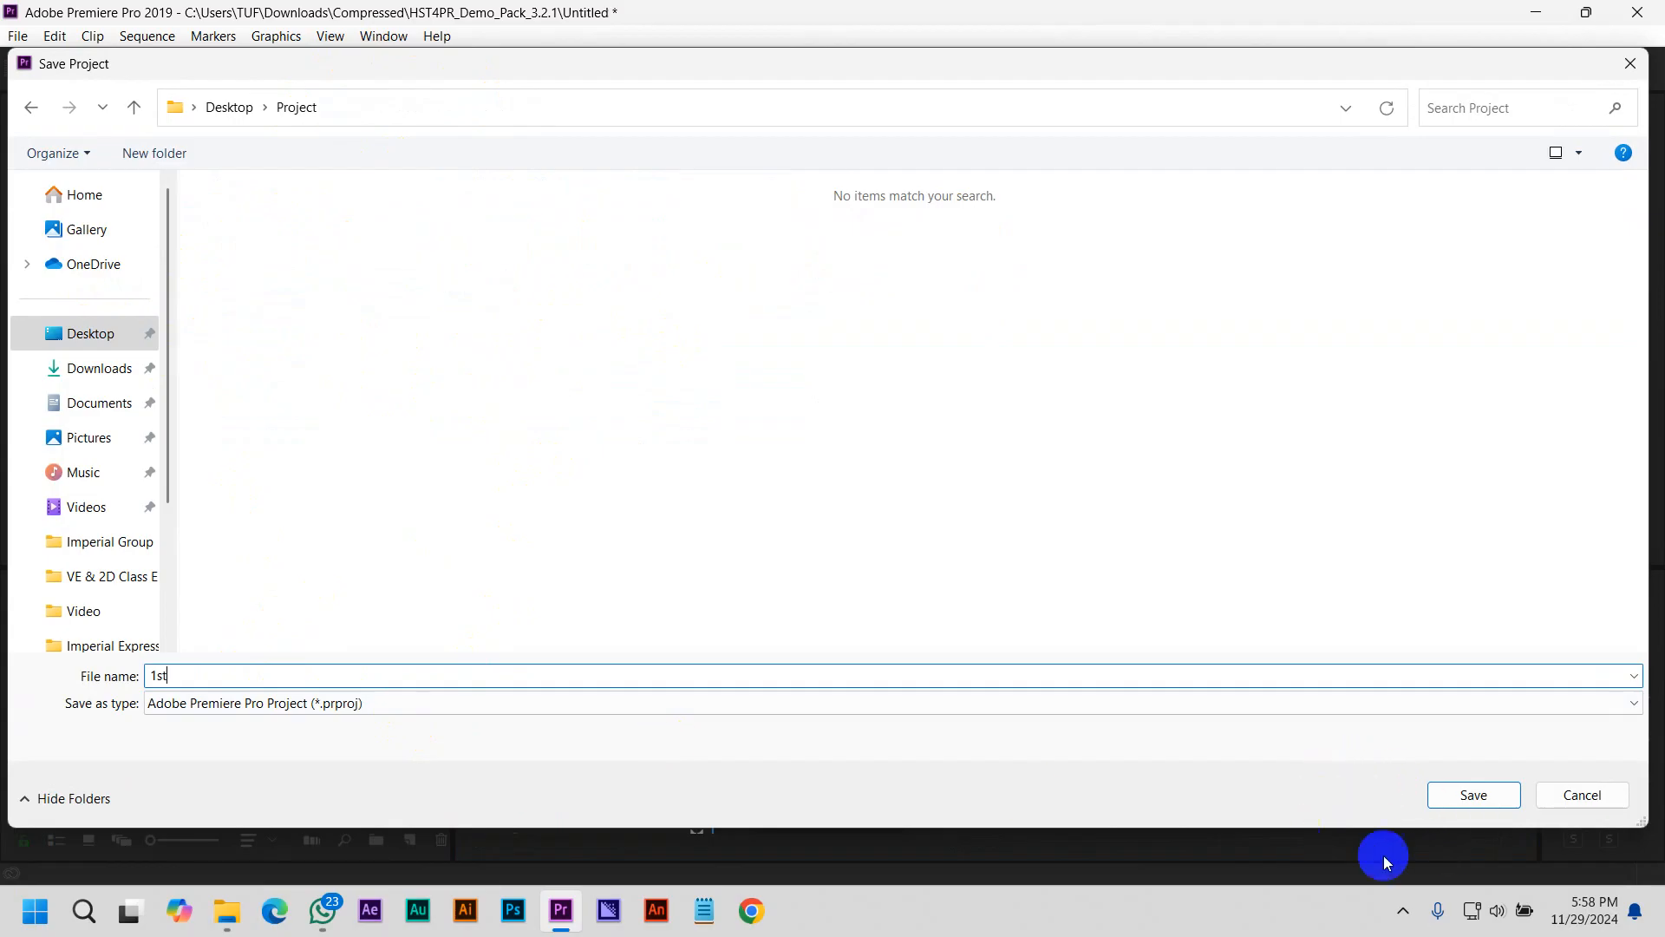
{"action": "left_click", "coordinate": [1484, 798]}
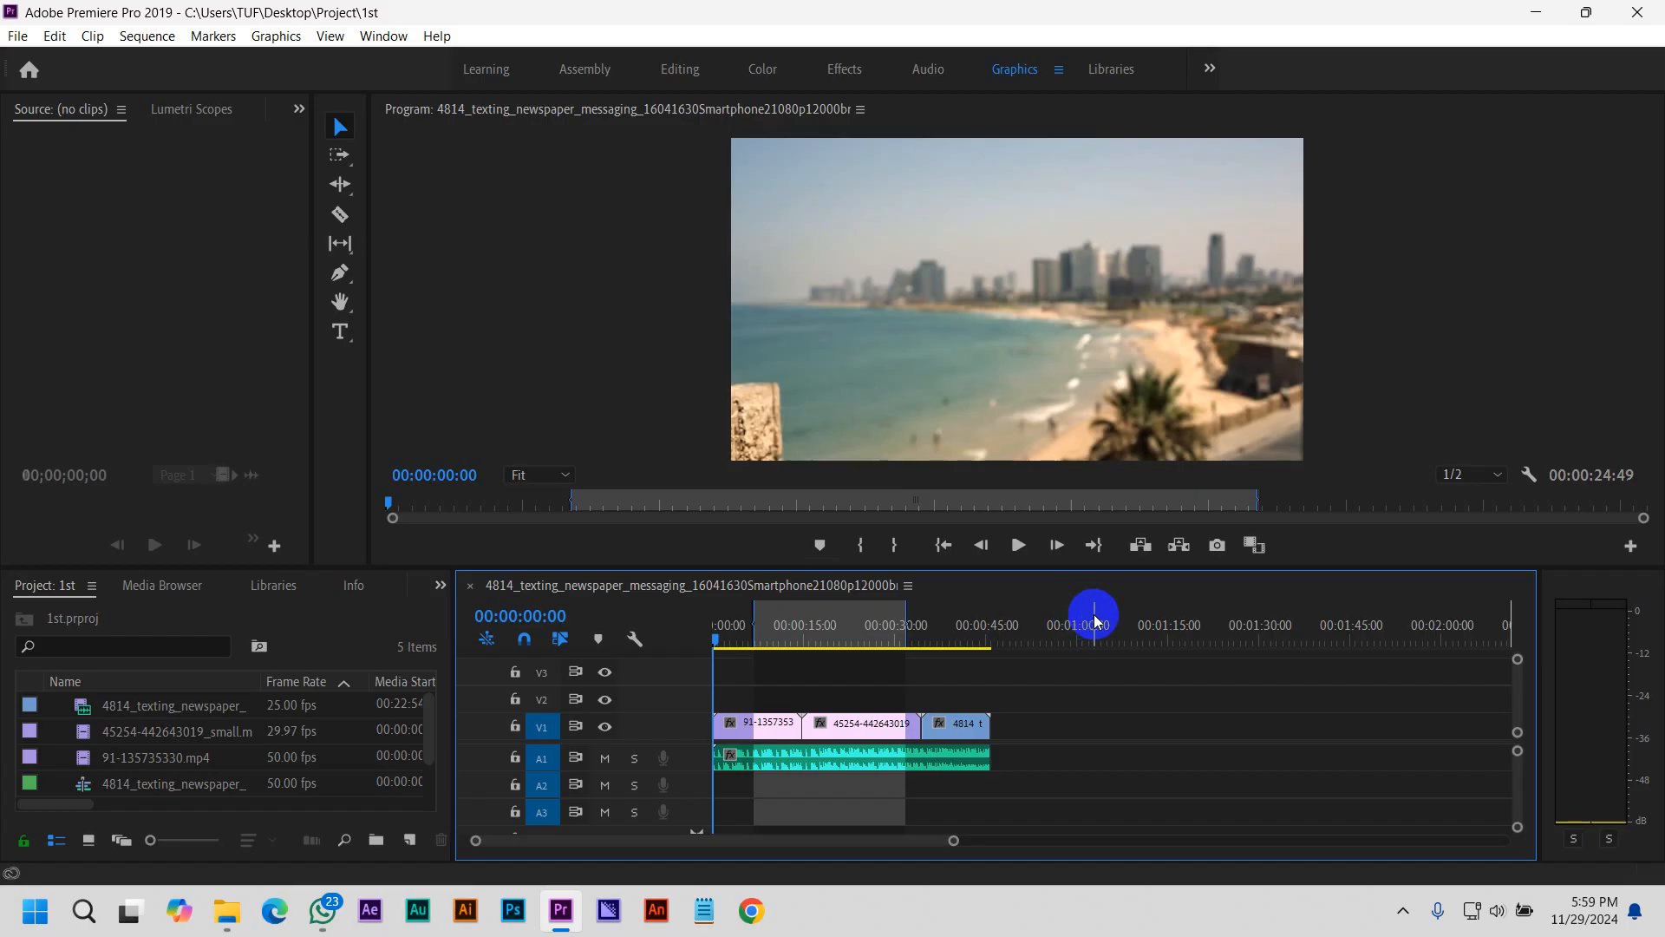
Use Project Manager to collect the sequence's files and copy them to the Desktop's Project folder
{"action": "left_click", "coordinate": [19, 37]}
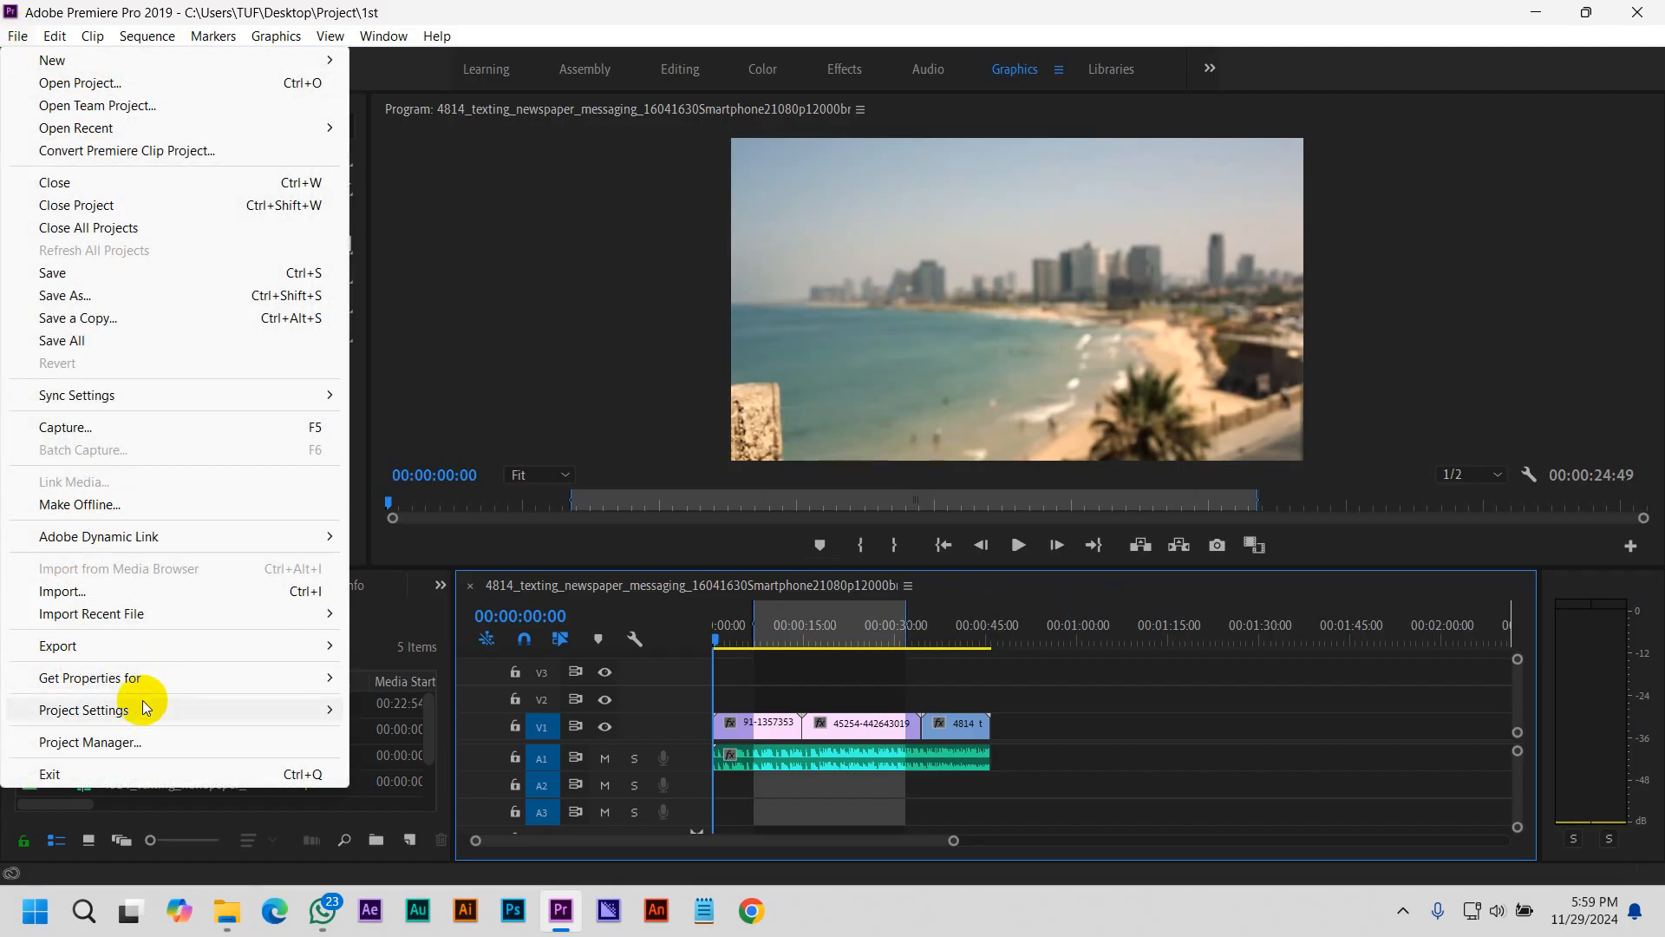
{"action": "left_click", "coordinate": [161, 748]}
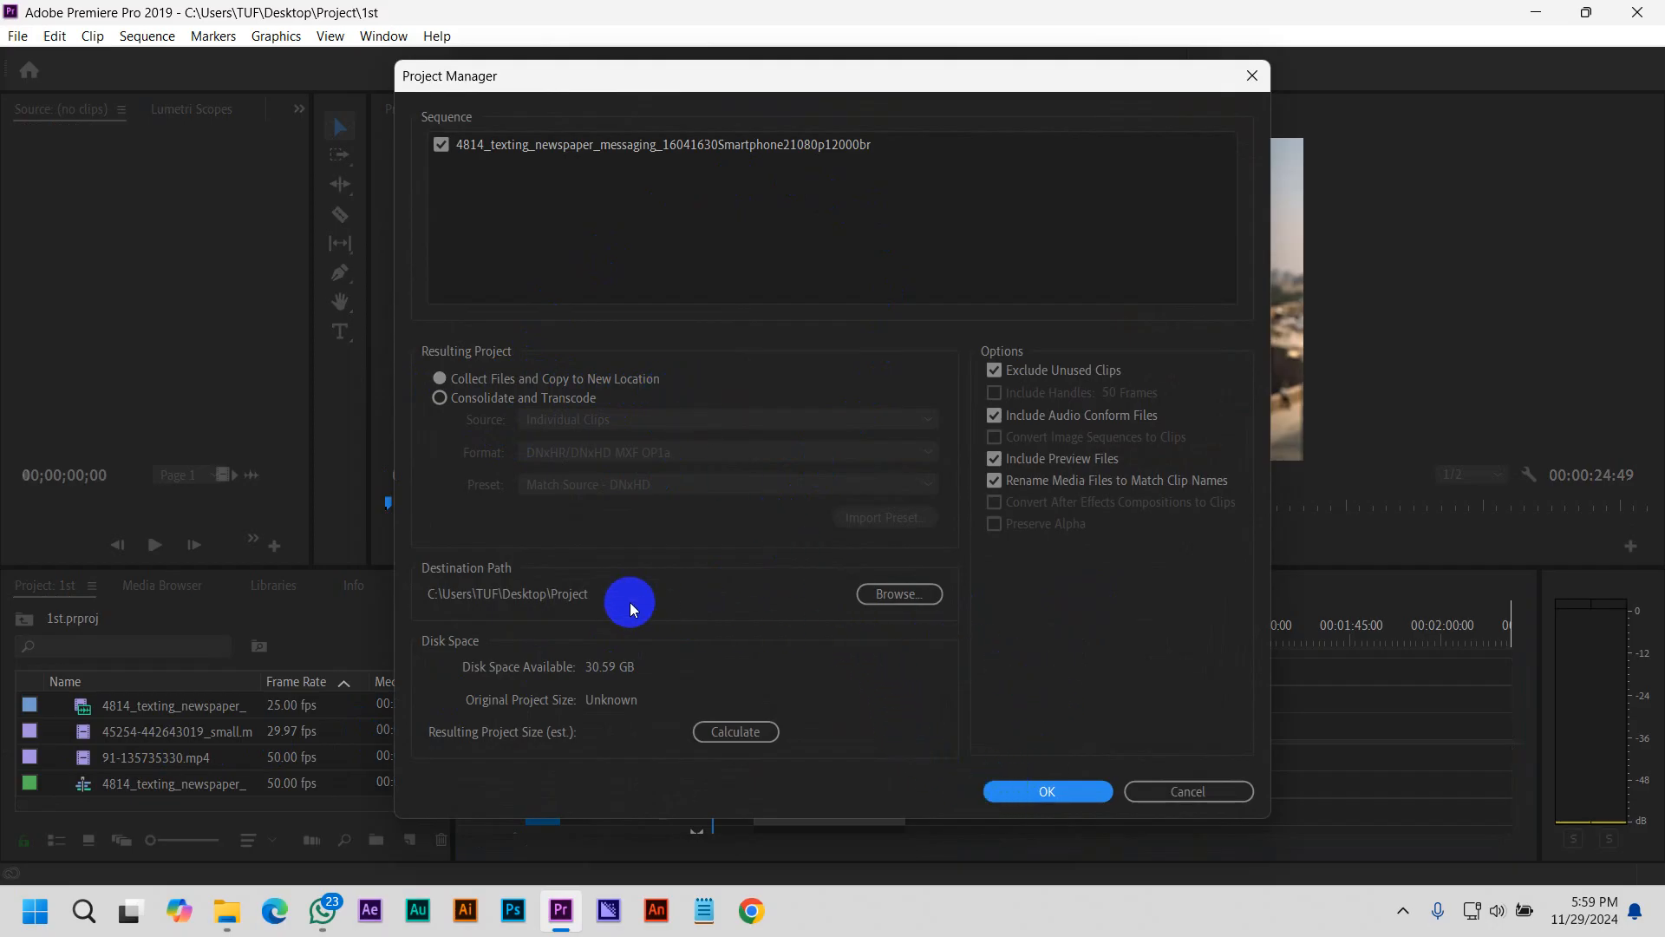
{"action": "left_click", "coordinate": [897, 594]}
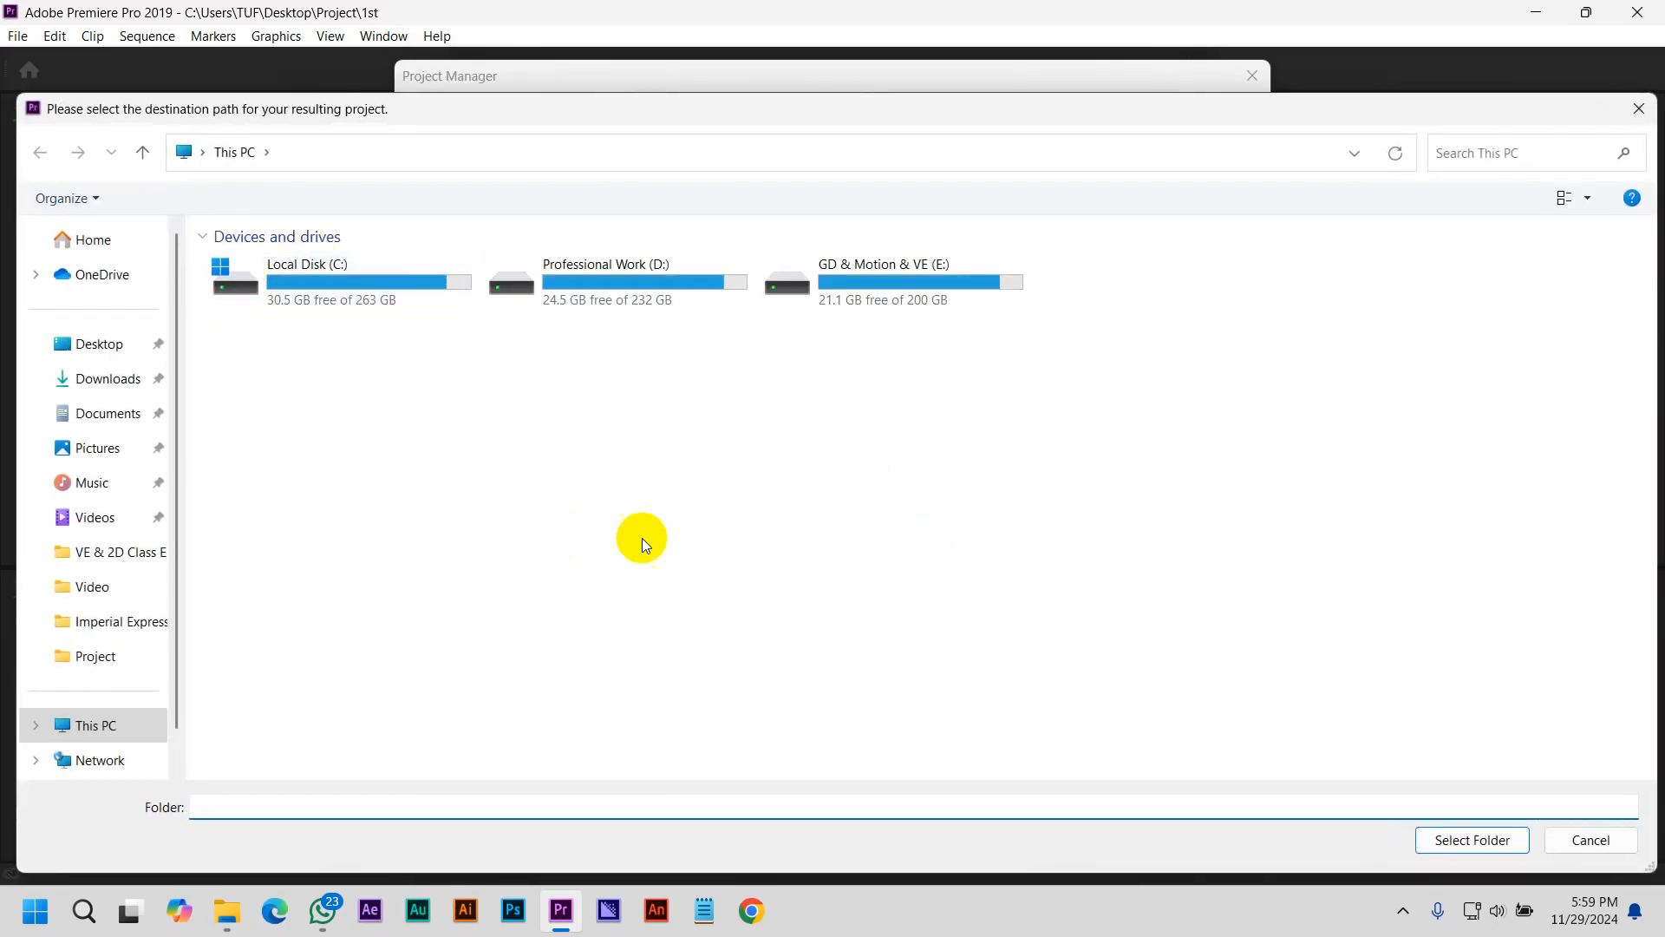
{"action": "left_click", "coordinate": [69, 345]}
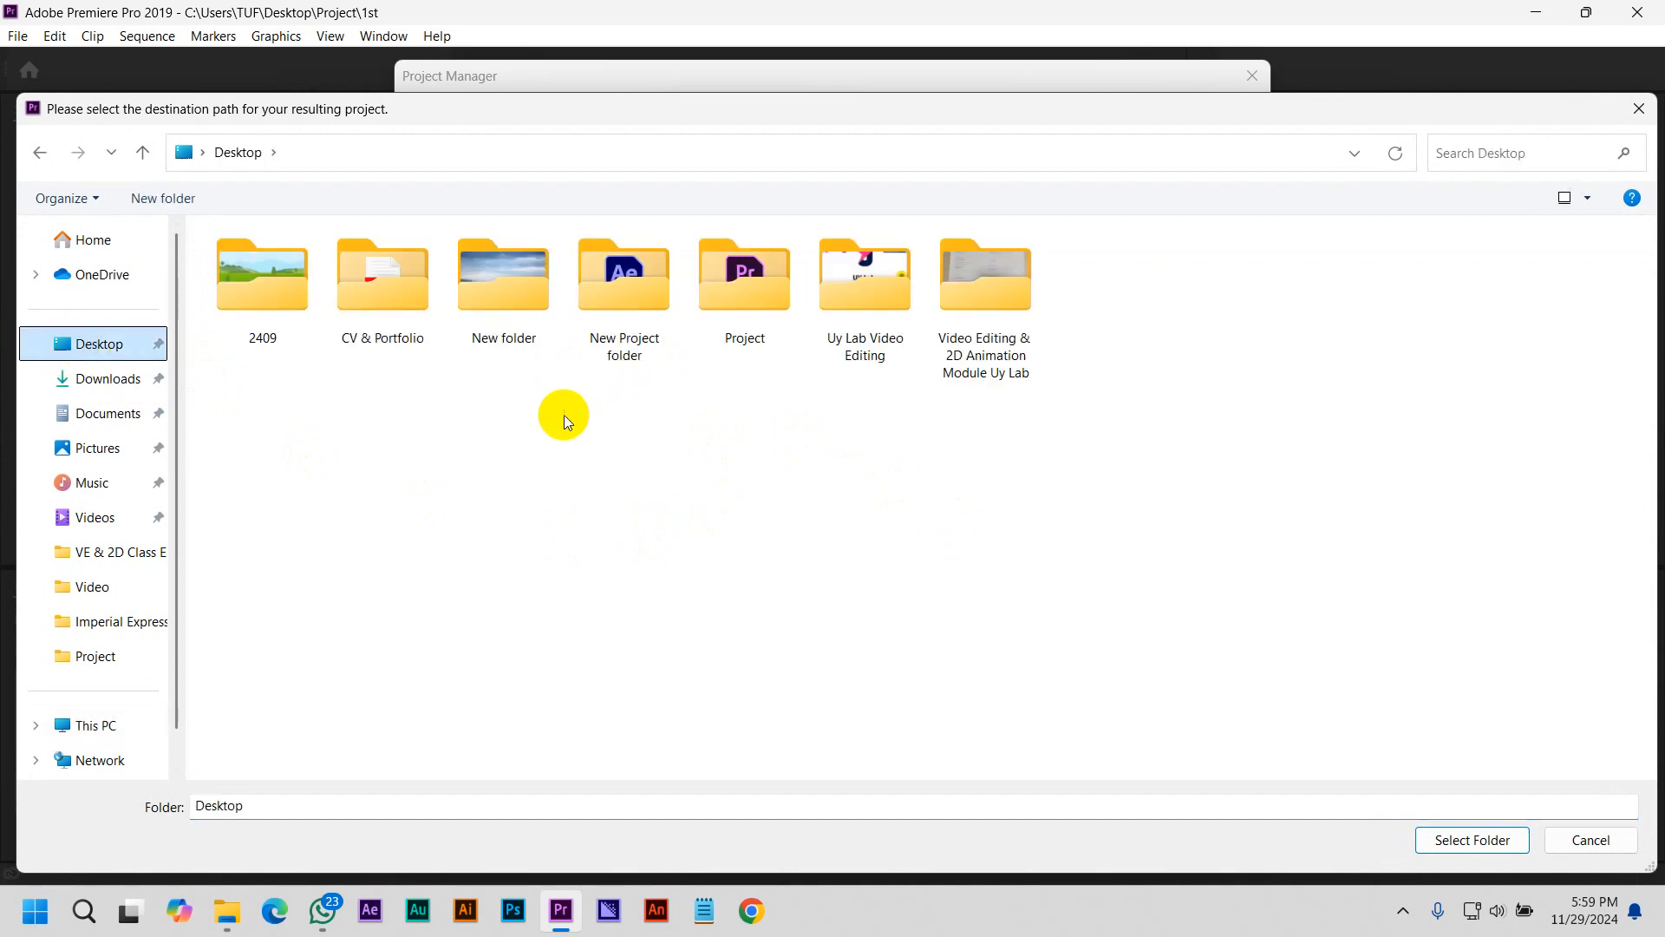
{"action": "double_click", "coordinate": [717, 312]}
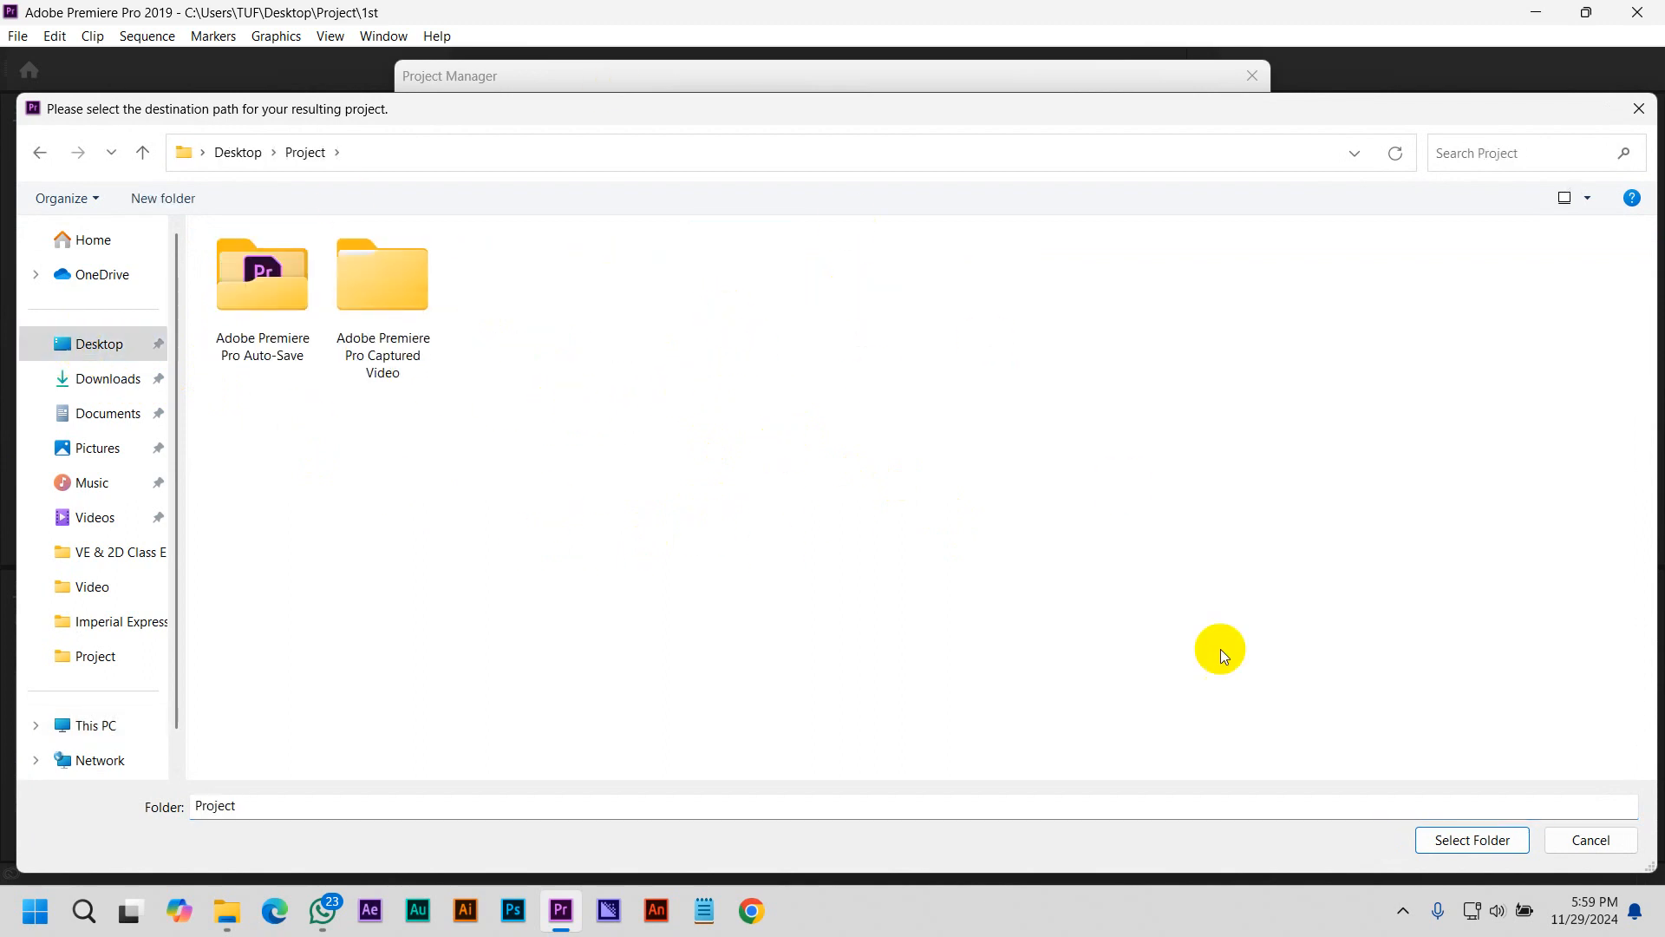
{"action": "left_click", "coordinate": [1474, 840]}
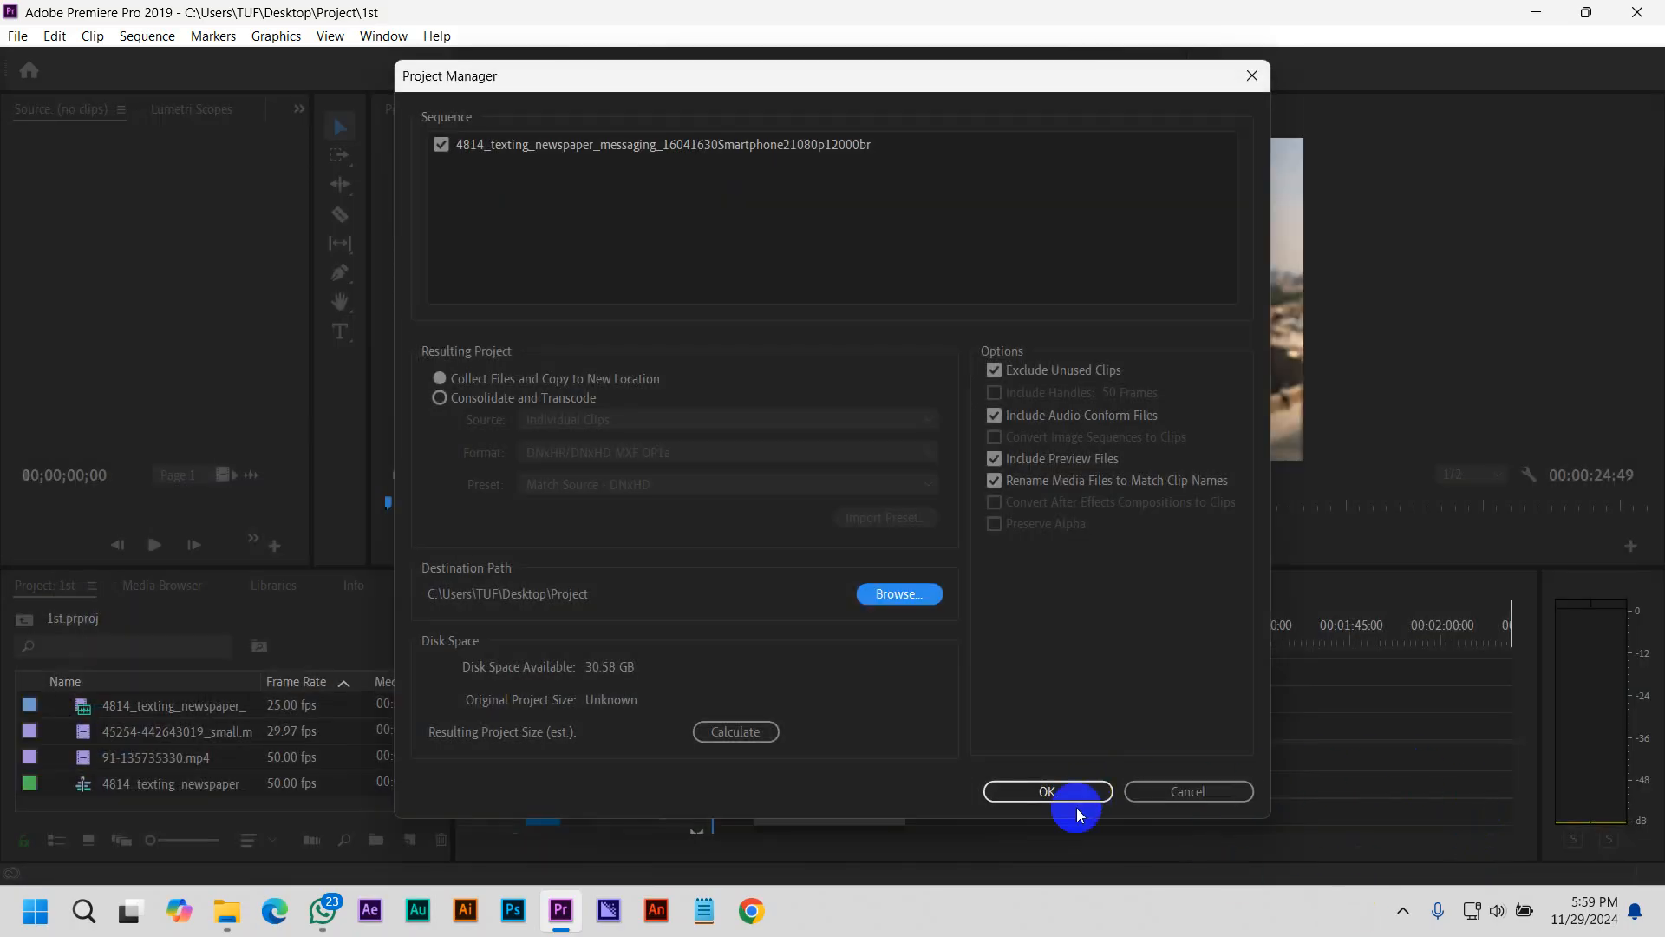
{"action": "left_click", "coordinate": [1026, 793]}
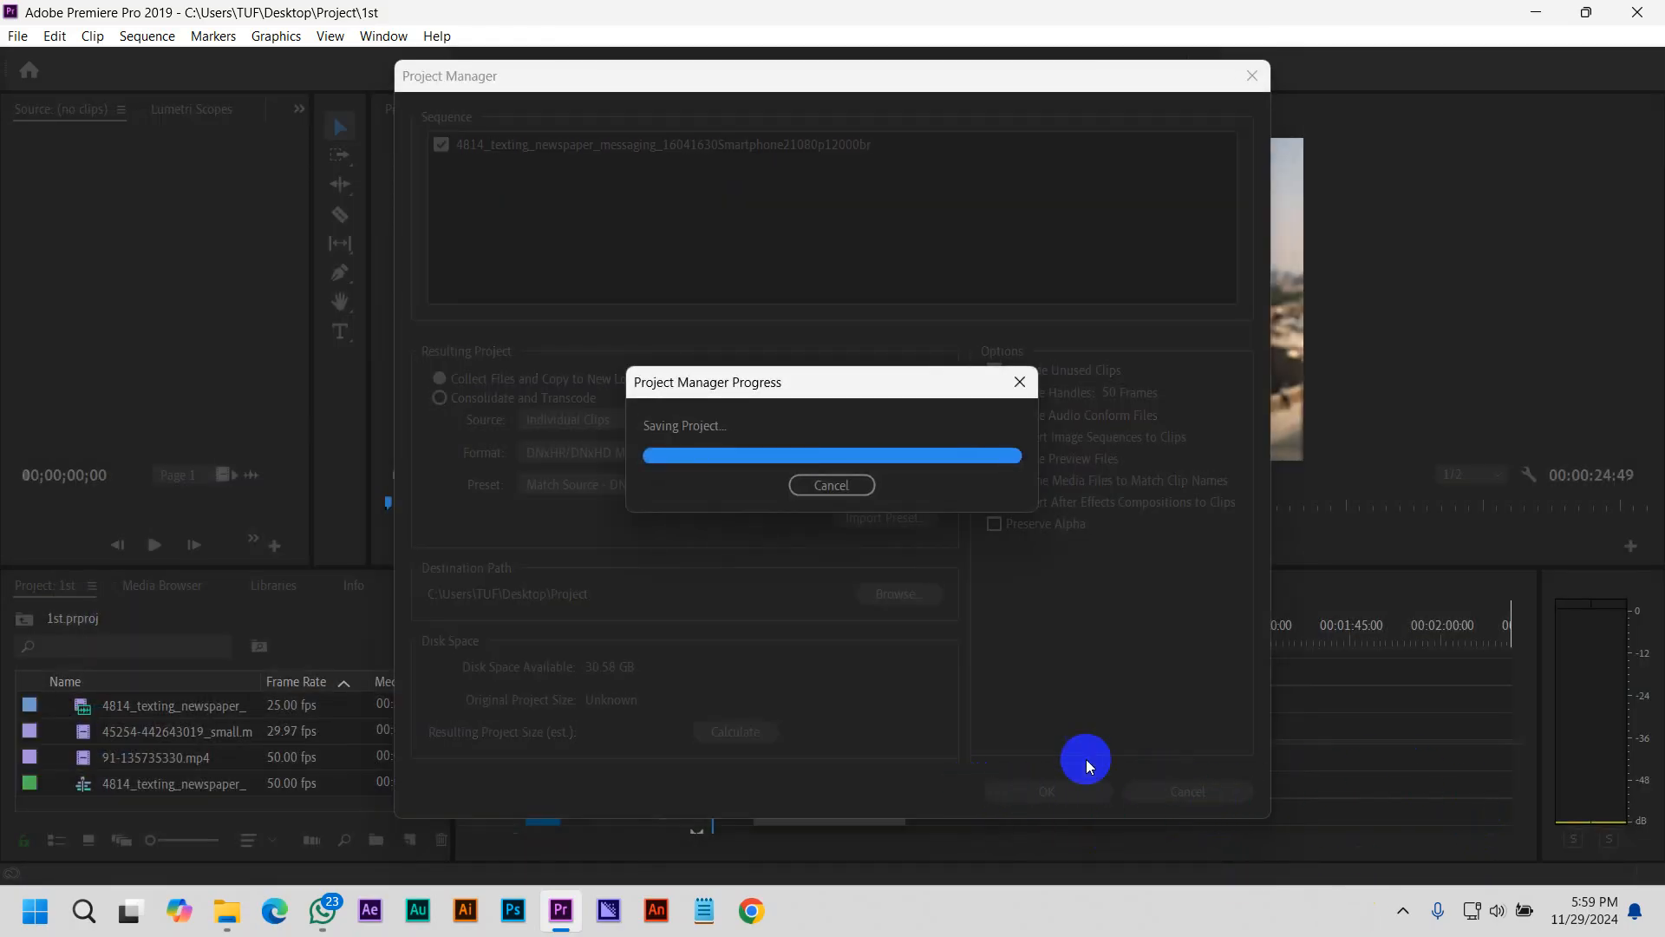
Switch to File Explorer, open the Copied_1st folder inside Project, and display its collected files as large icons
{"action": "left_click", "coordinate": [227, 911]}
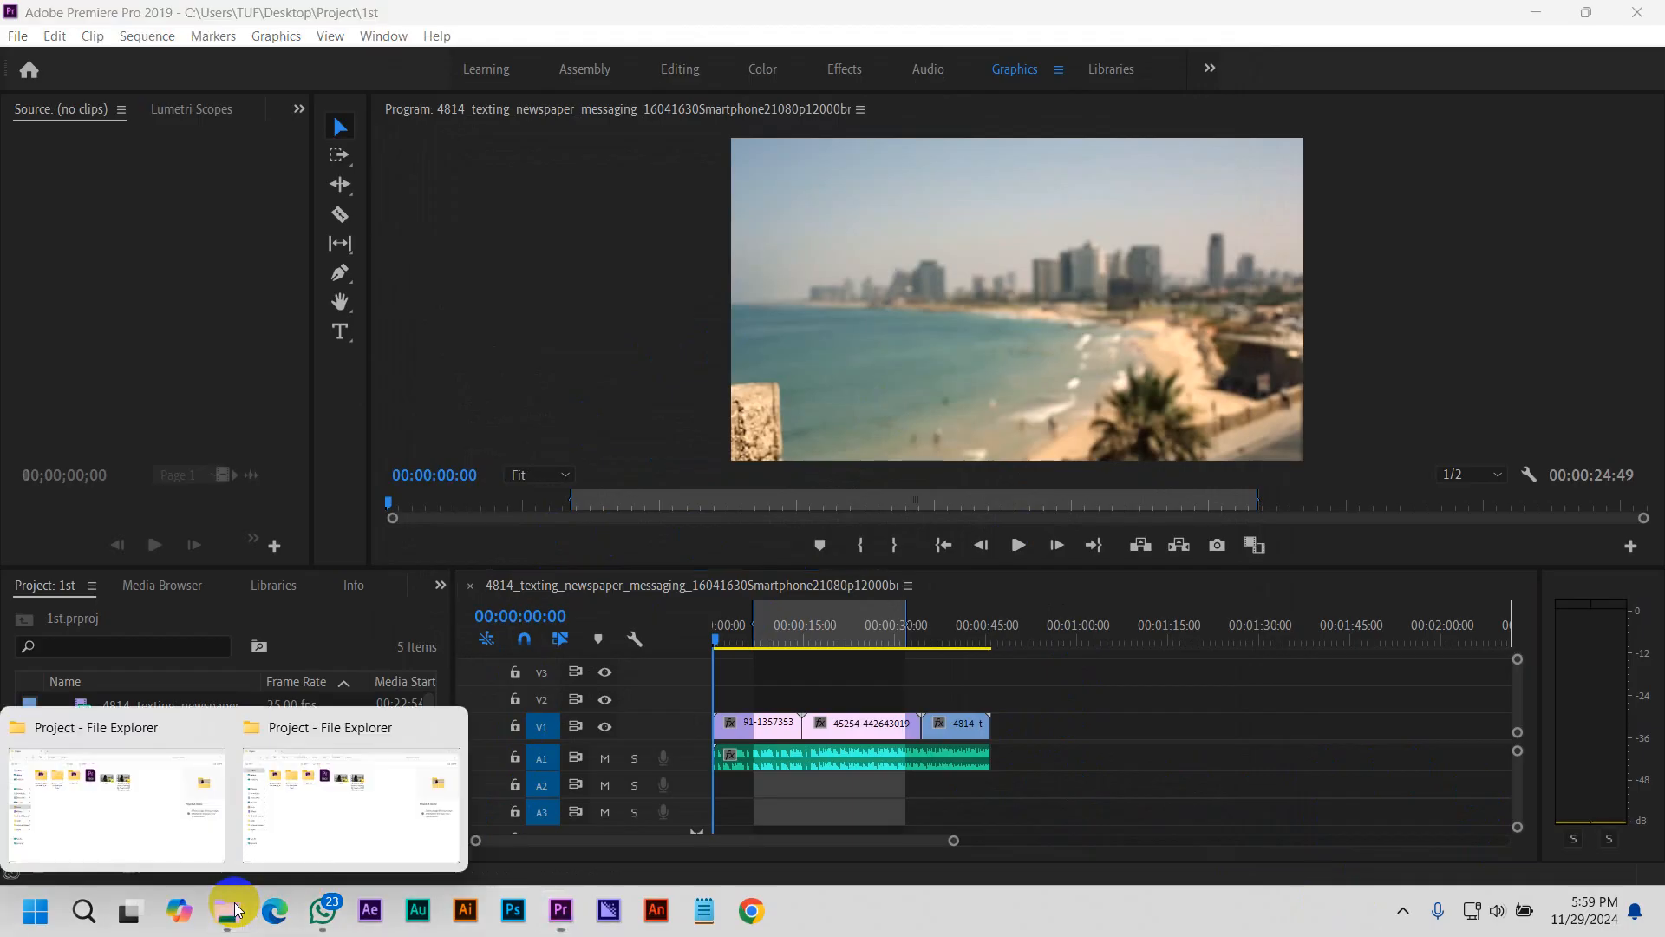
{"action": "left_click", "coordinate": [128, 818]}
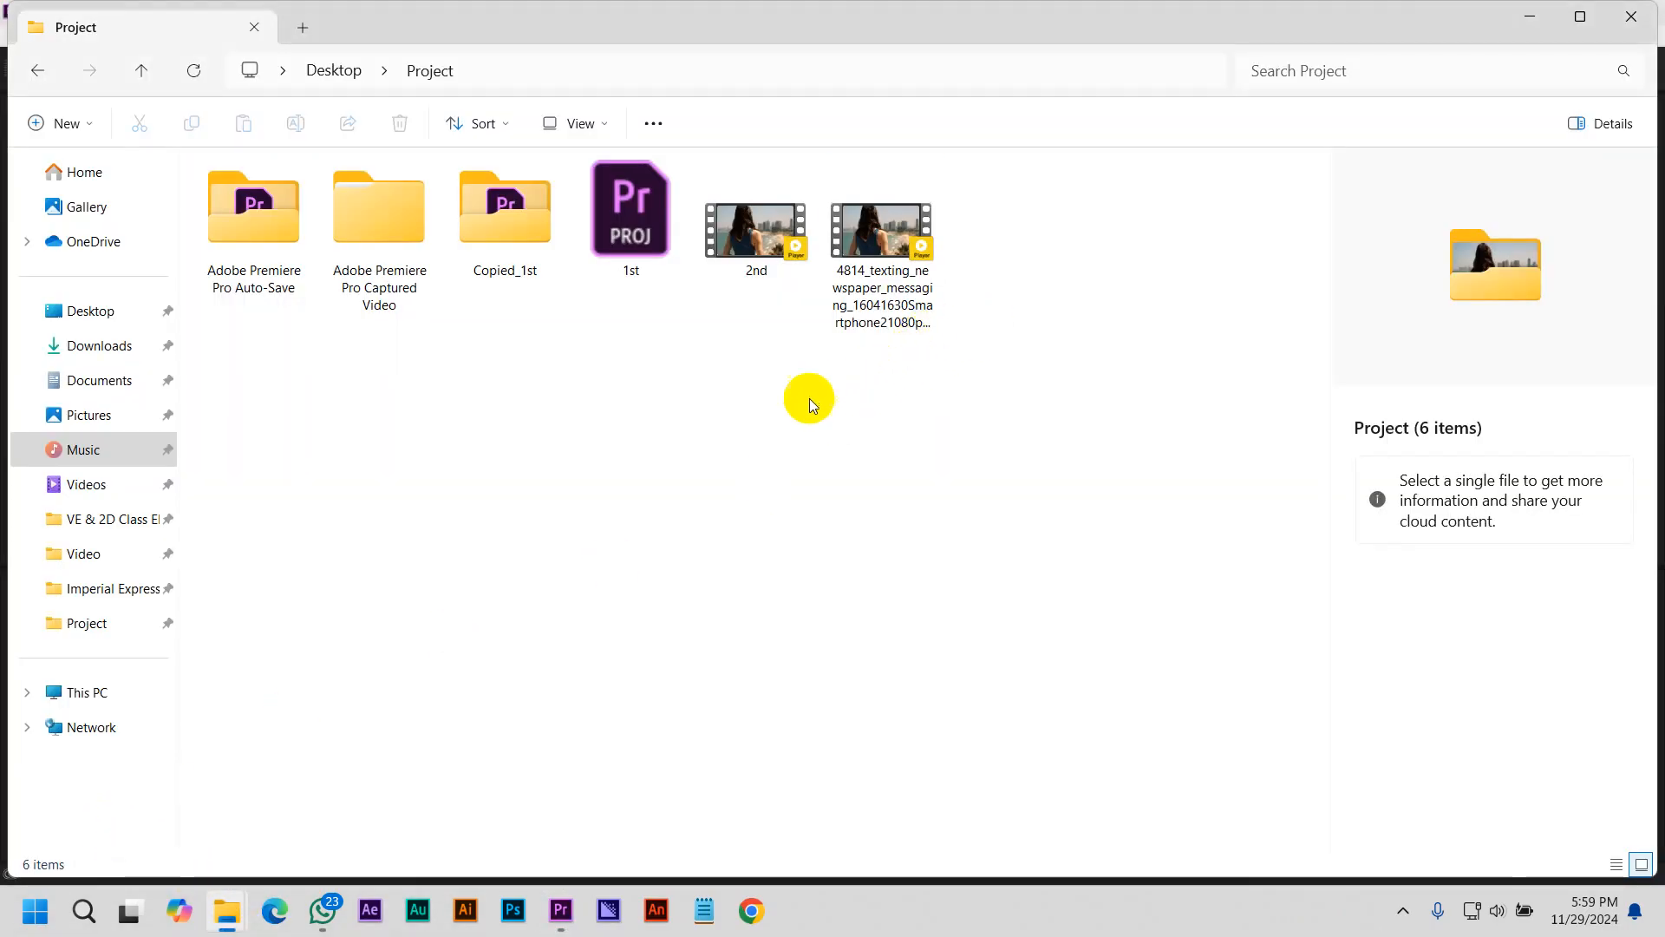
{"action": "left_click", "coordinate": [527, 262]}
{"action": "double_click", "coordinate": [527, 262]}
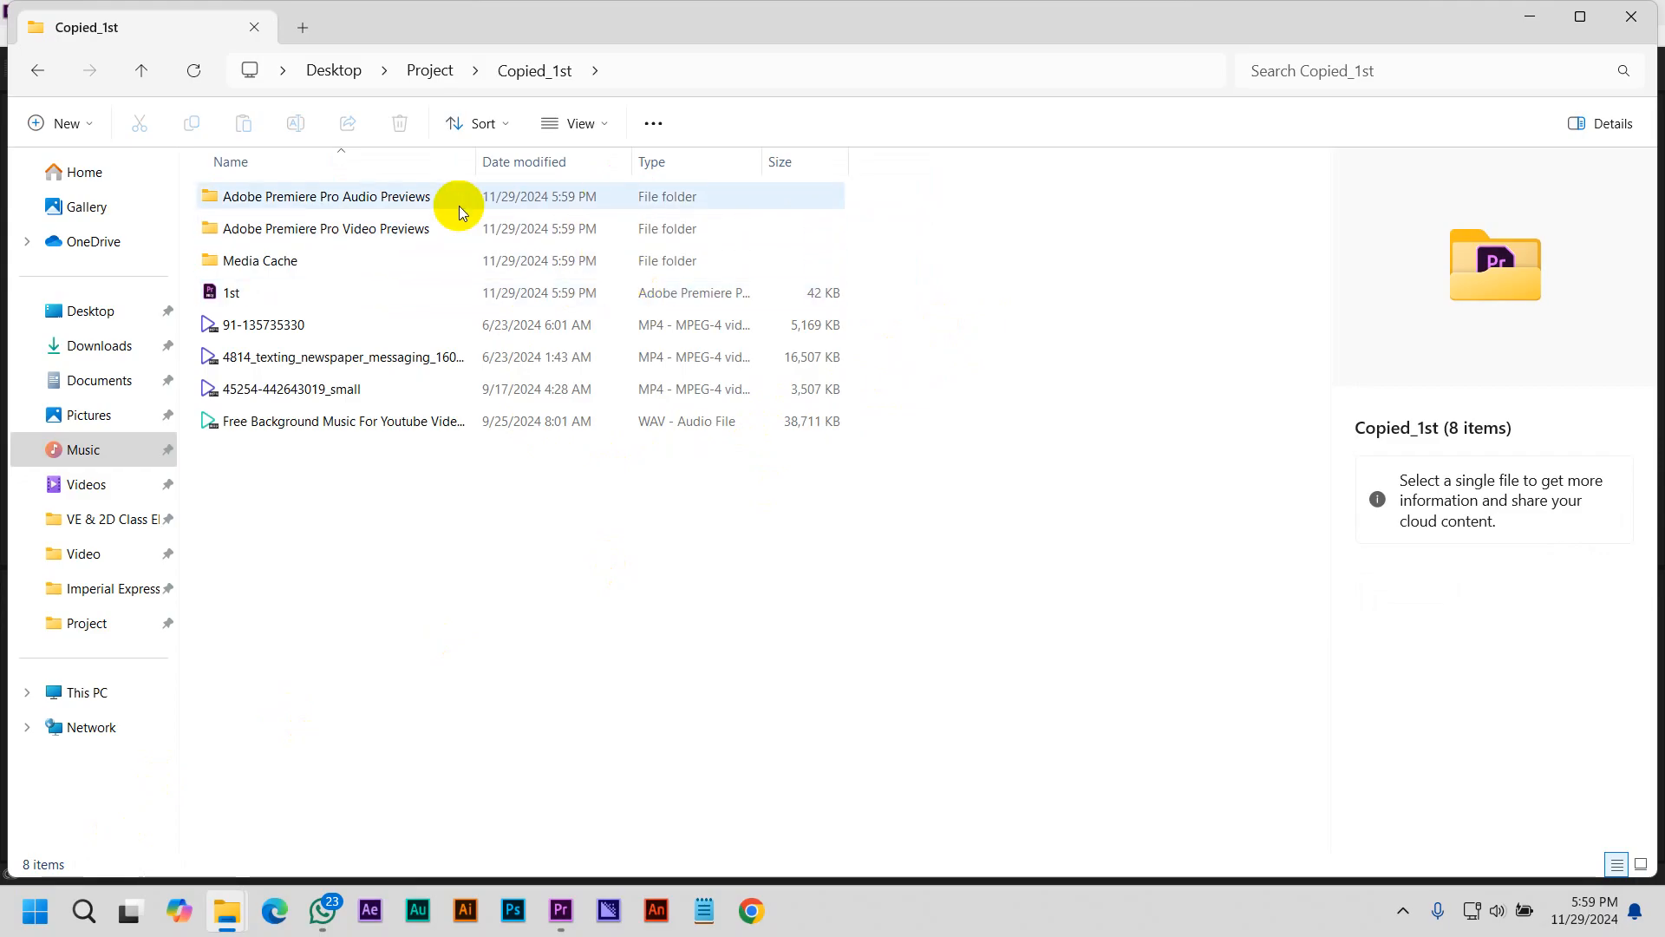
{"action": "left_click", "coordinate": [574, 124]}
{"action": "left_click", "coordinate": [584, 209]}
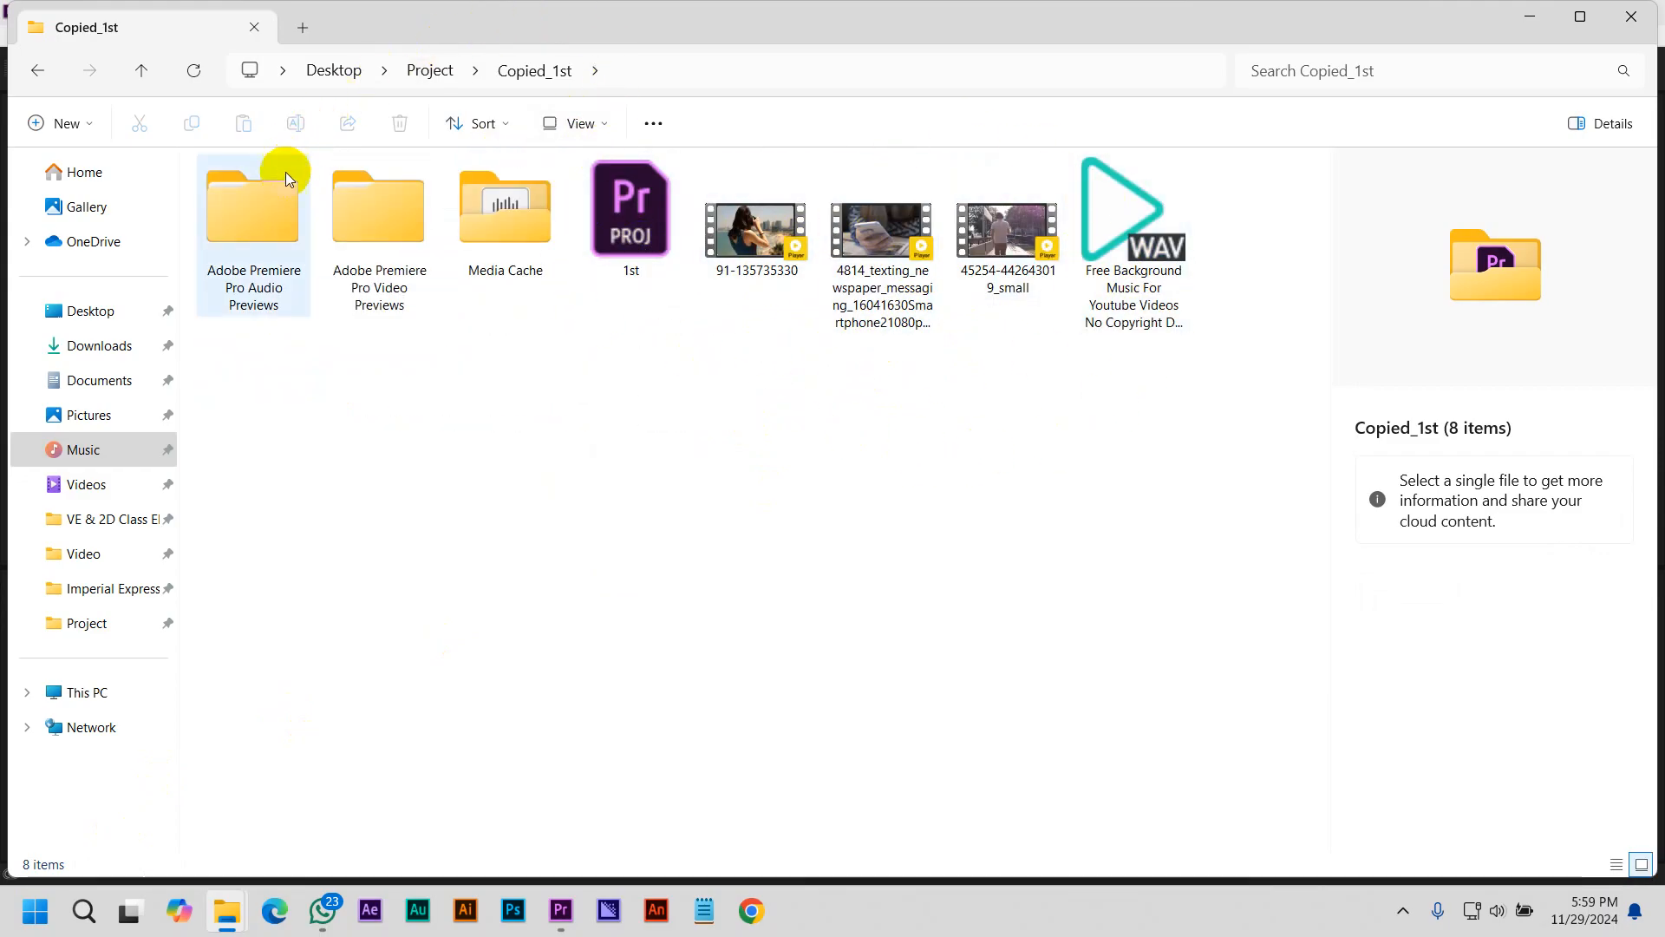
Check the Adobe Premiere Pro Auto-Save folder inside Project, close the File Explorer window, and return to Premiere Pro
{"action": "left_click", "coordinate": [431, 71]}
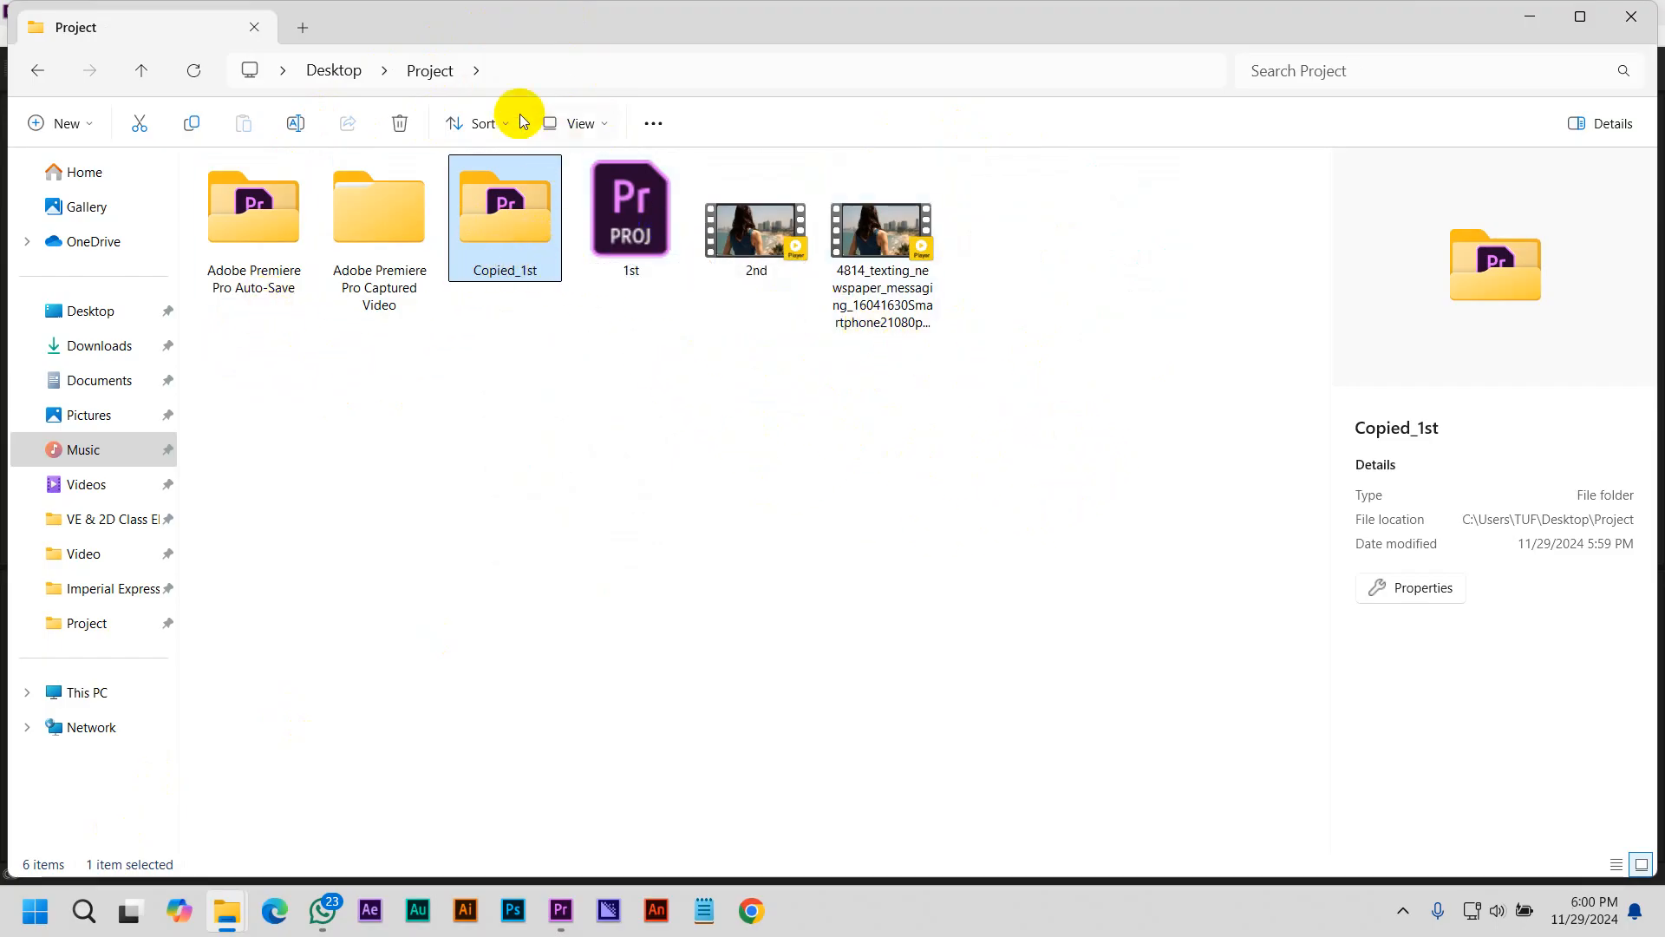
{"action": "left_click", "coordinate": [230, 225]}
{"action": "double_click", "coordinate": [230, 227]}
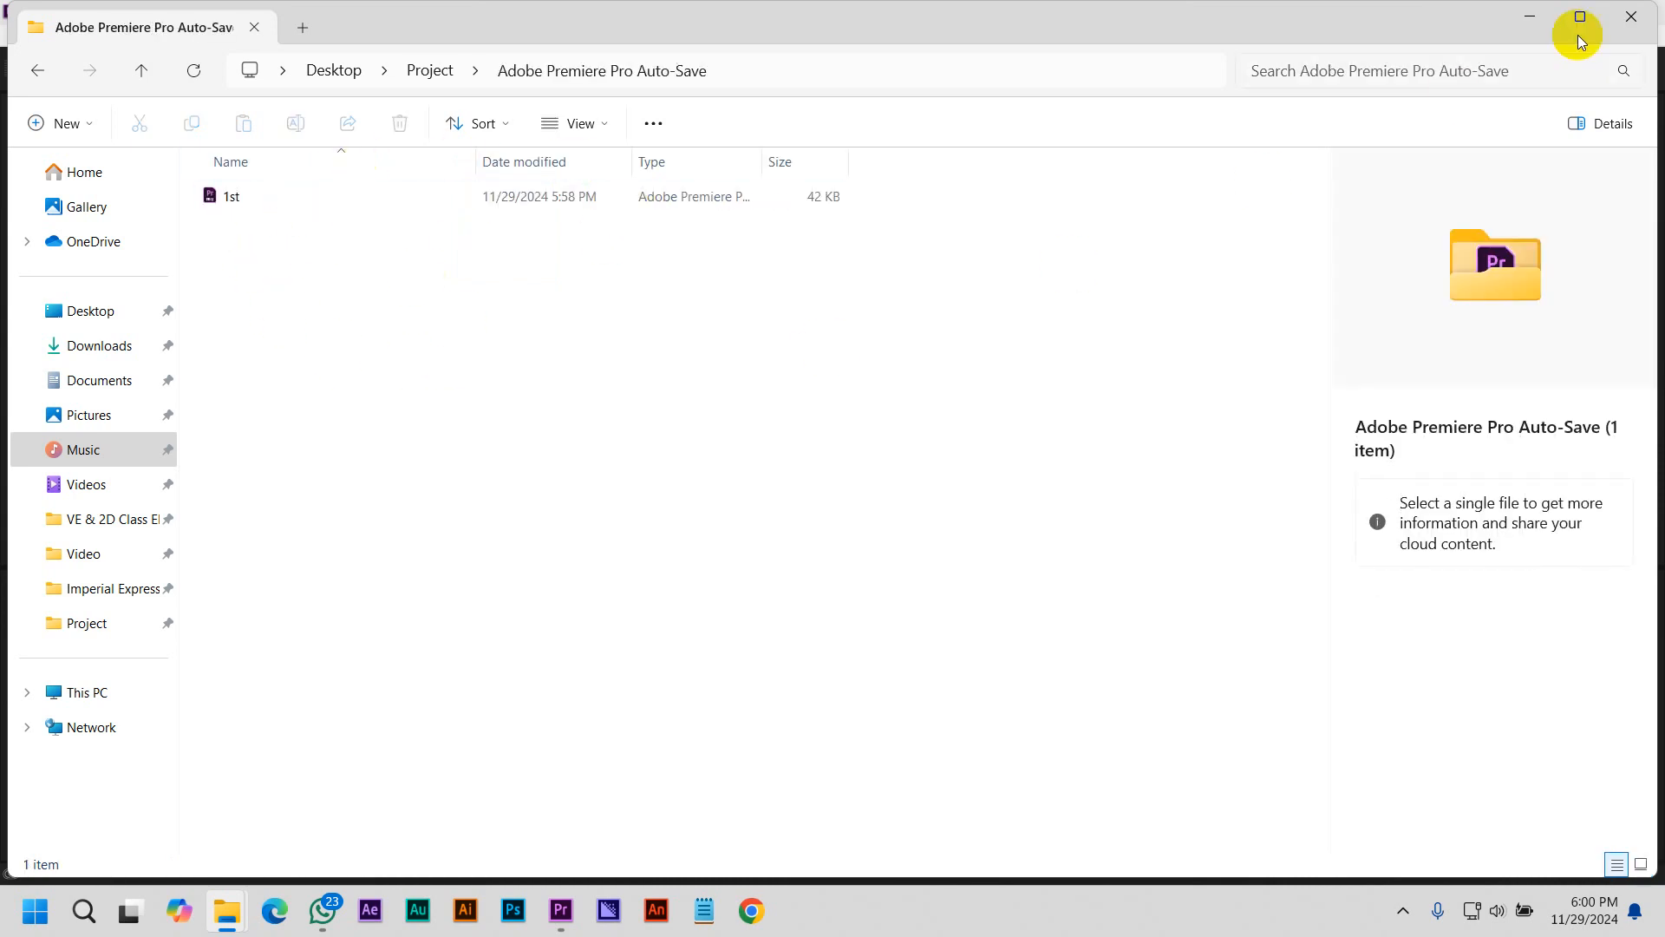
{"action": "left_click", "coordinate": [1635, 14]}
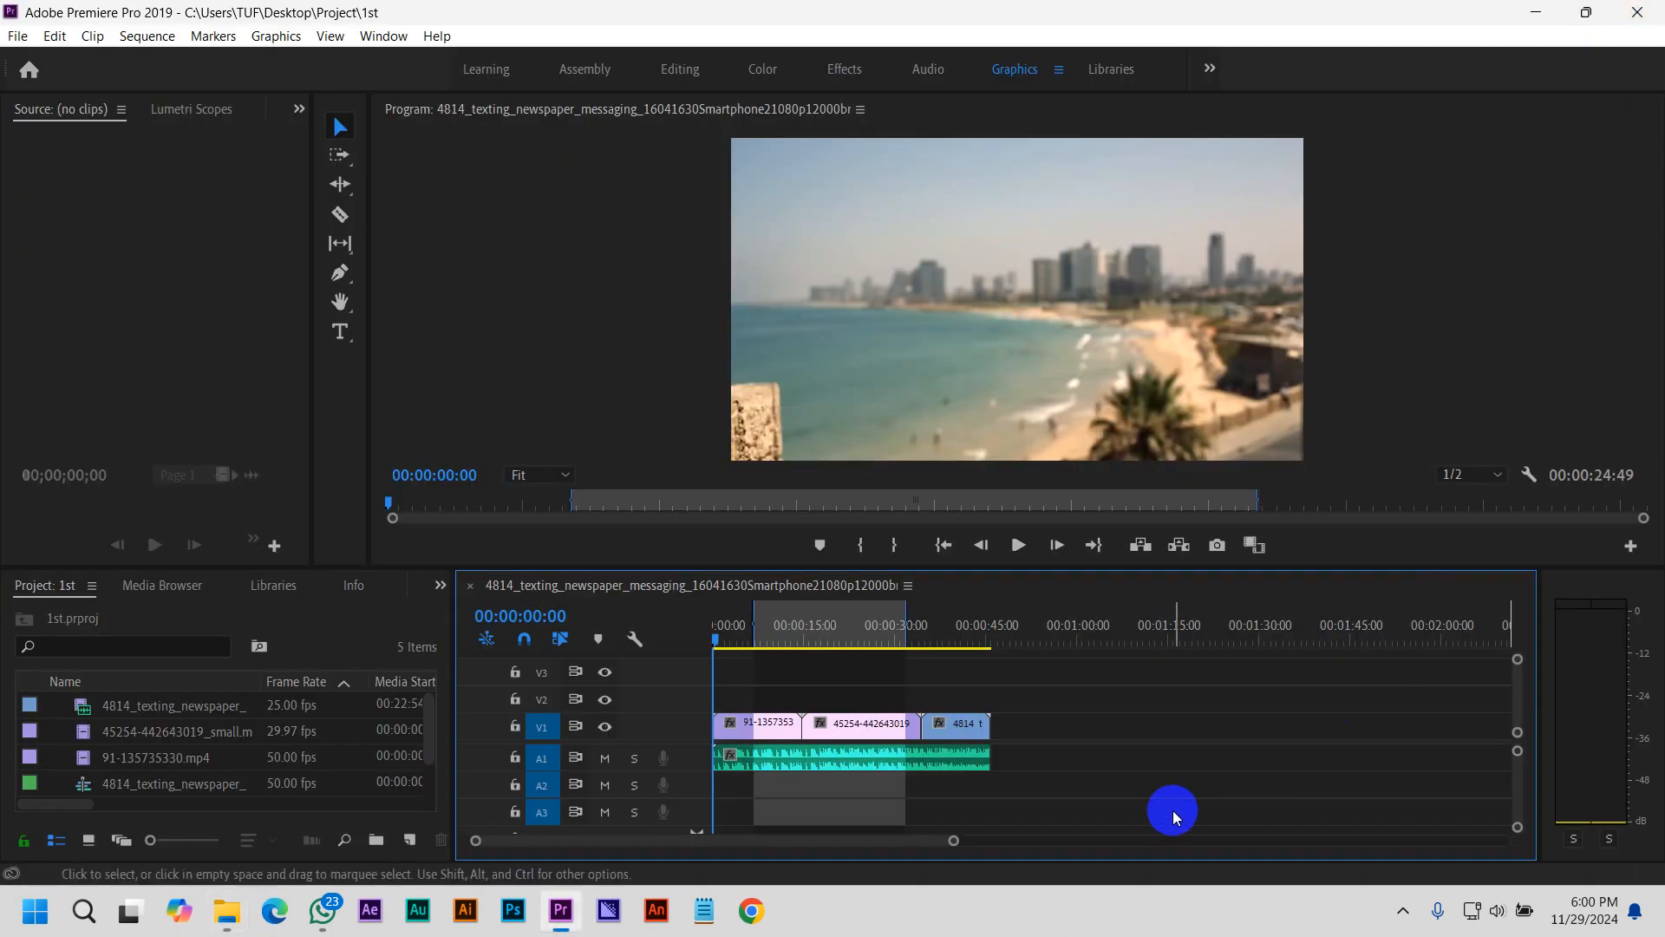
{"action": "left_click", "coordinate": [1517, 871]}
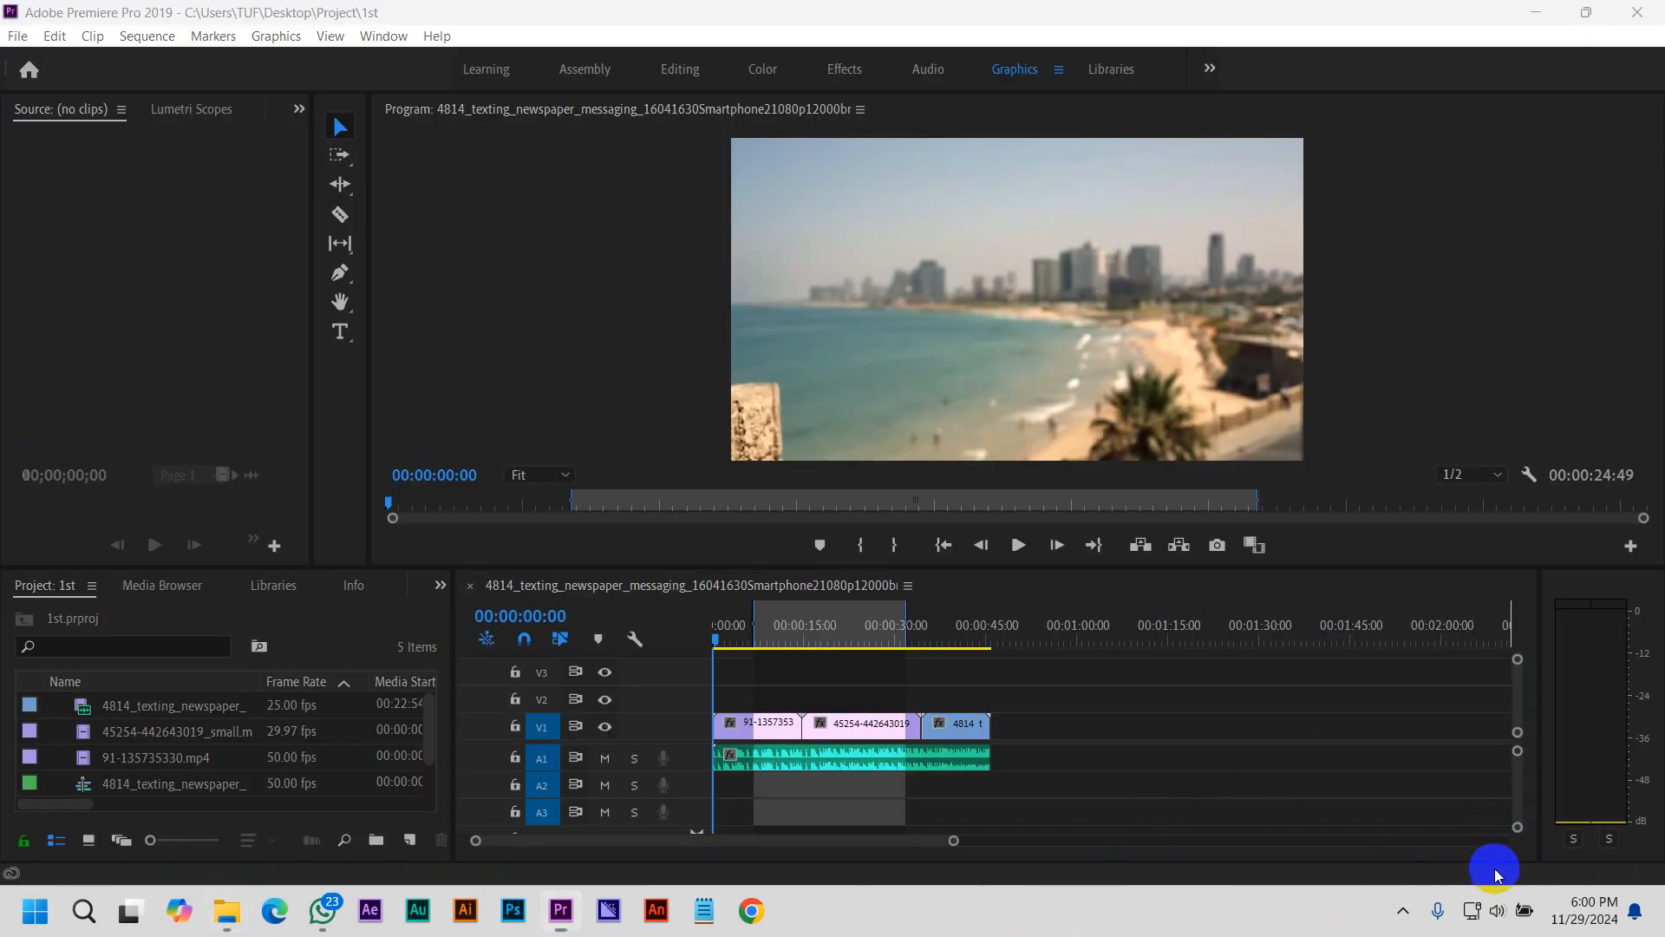